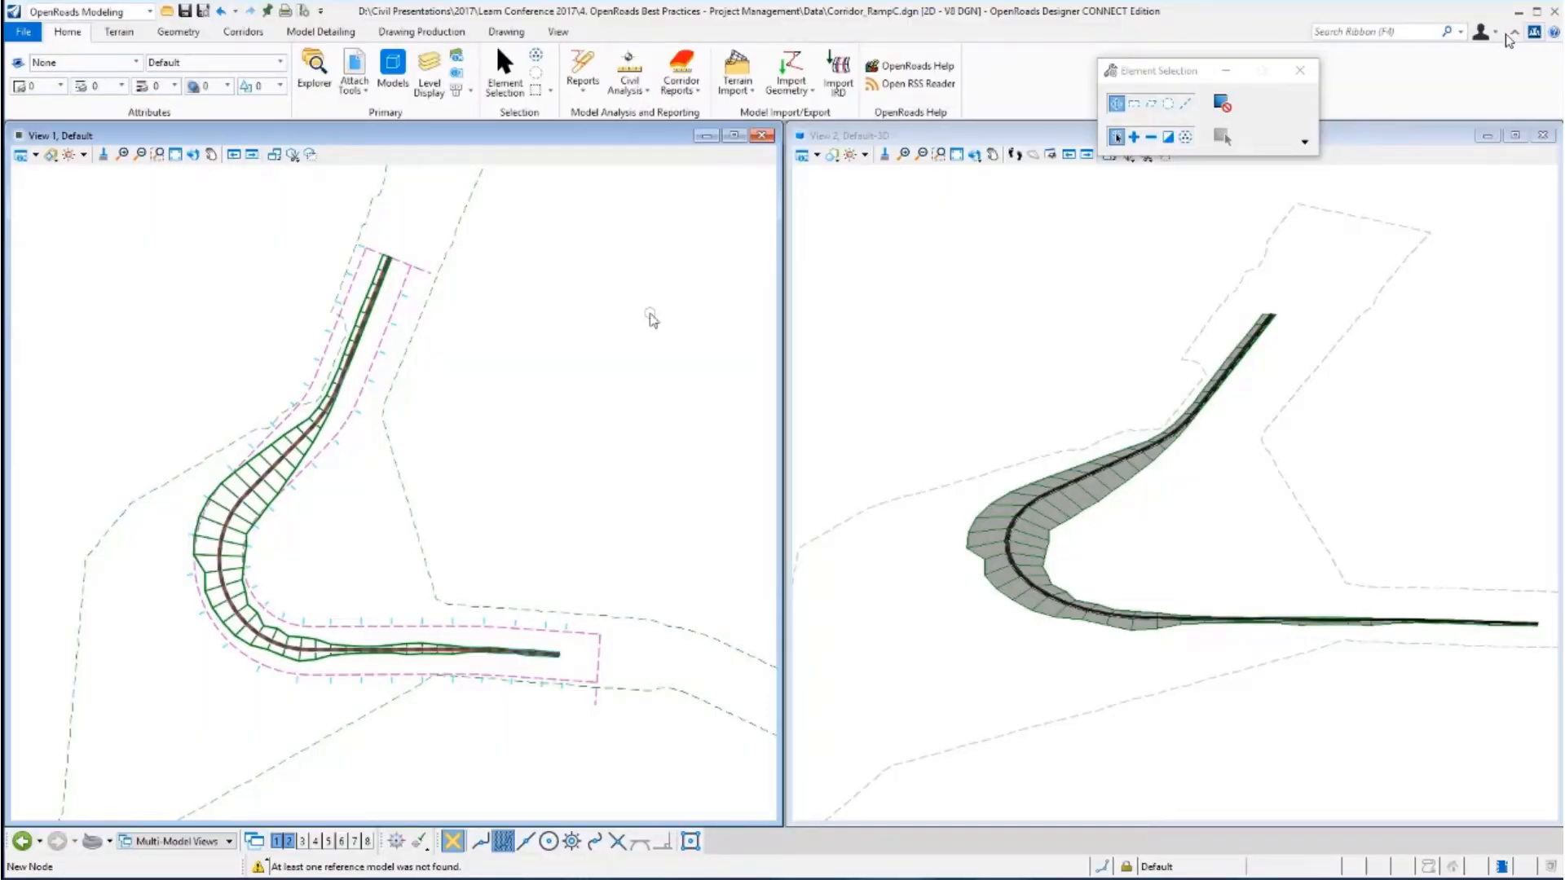
Examine the corridor file's reference attachments and the Ramp C corridor.
{"action": "left_click", "coordinate": [353, 67]}
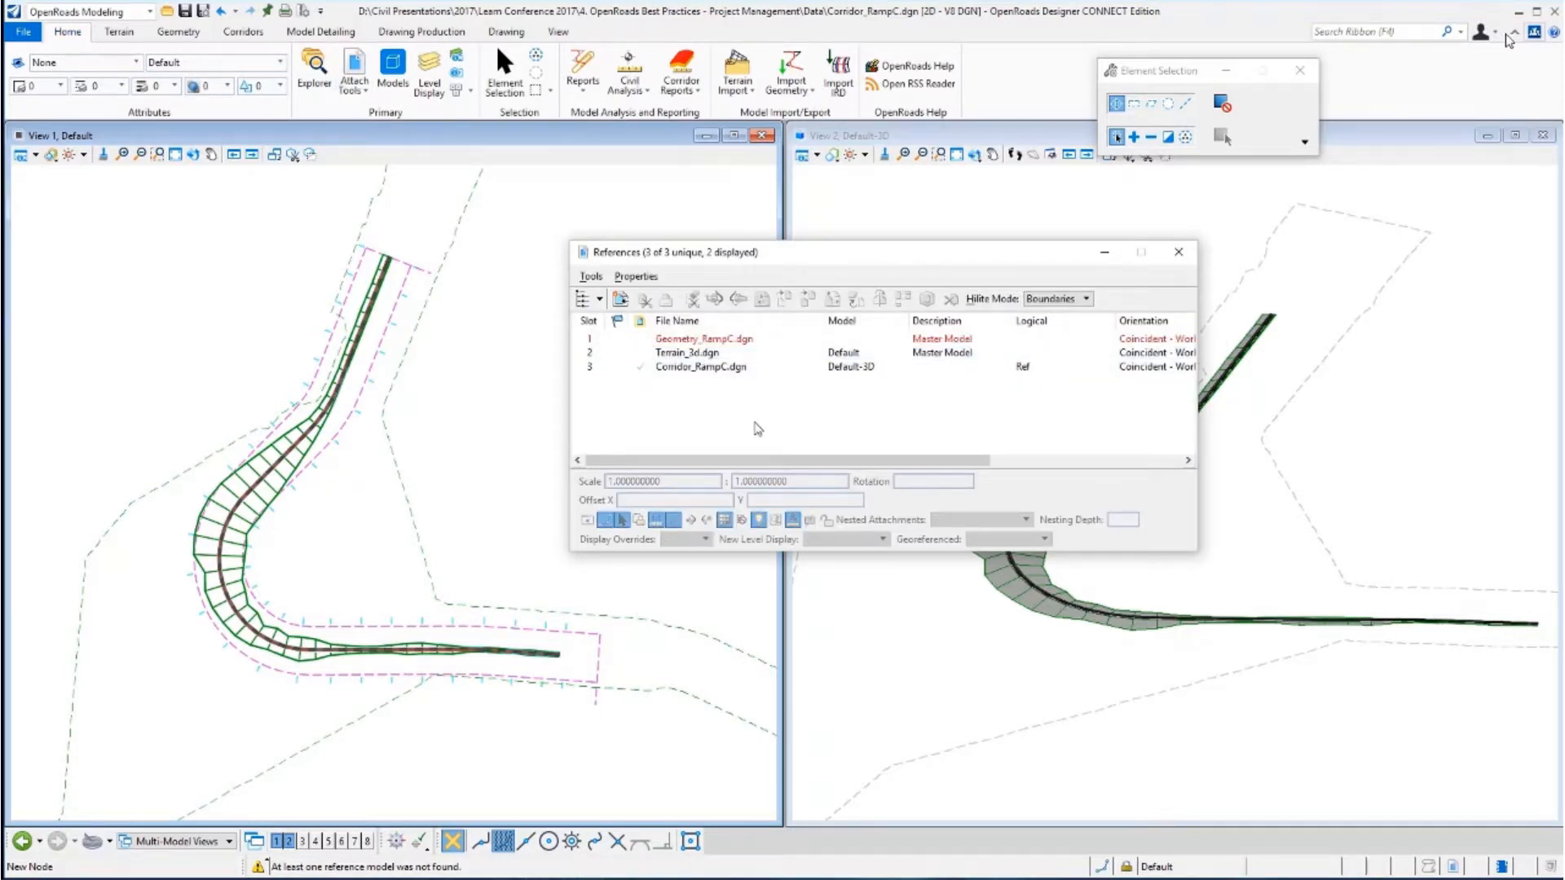
{"action": "left_click", "coordinate": [1178, 251]}
{"action": "left_click", "coordinate": [414, 336]}
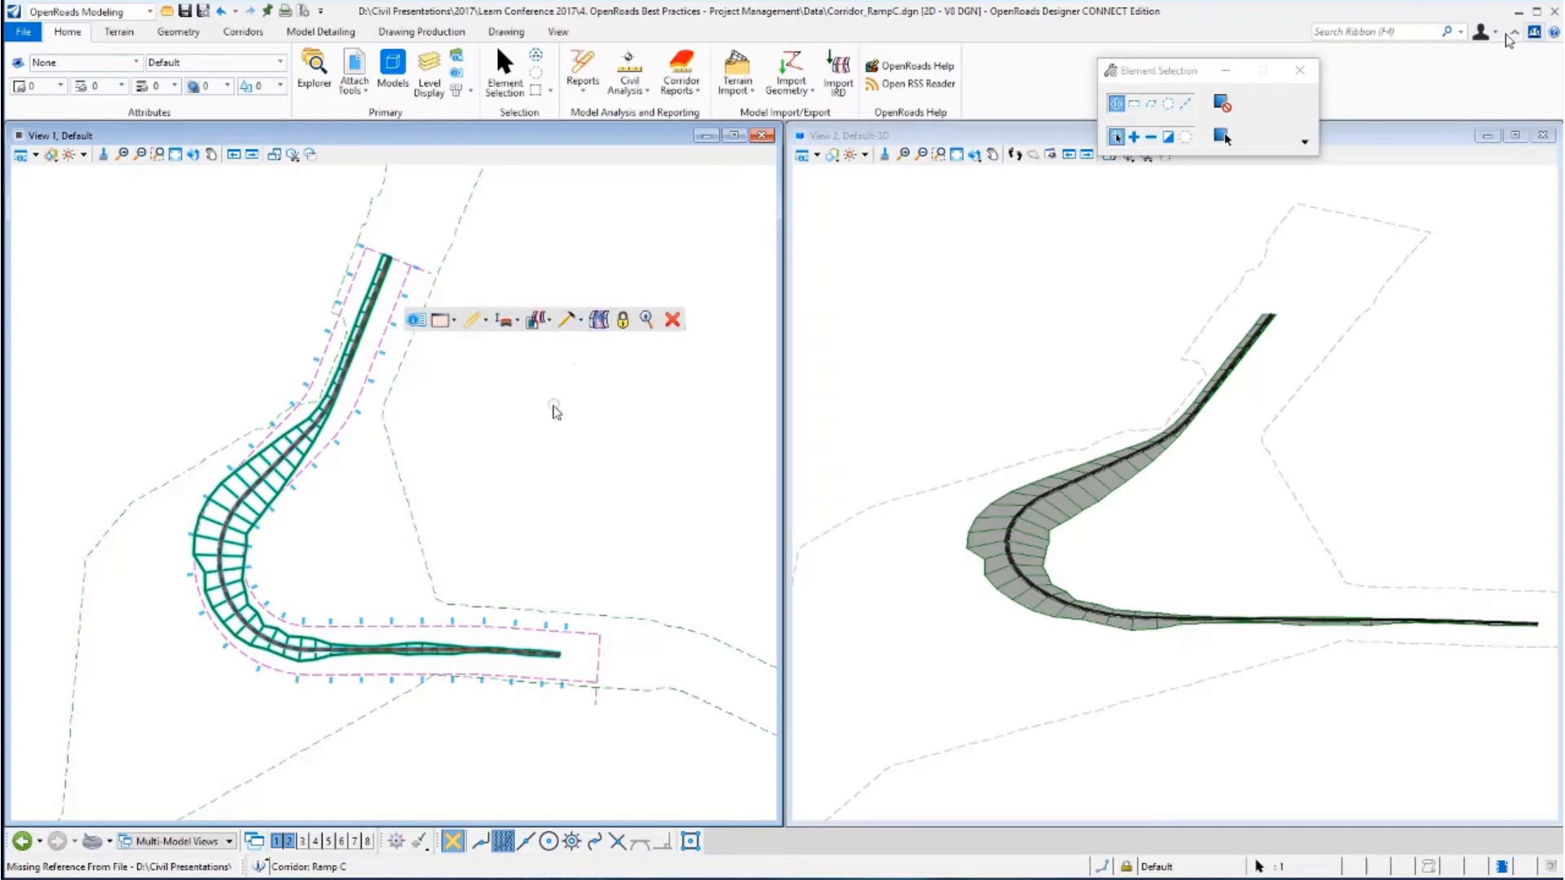
{"action": "left_click", "coordinate": [554, 409]}
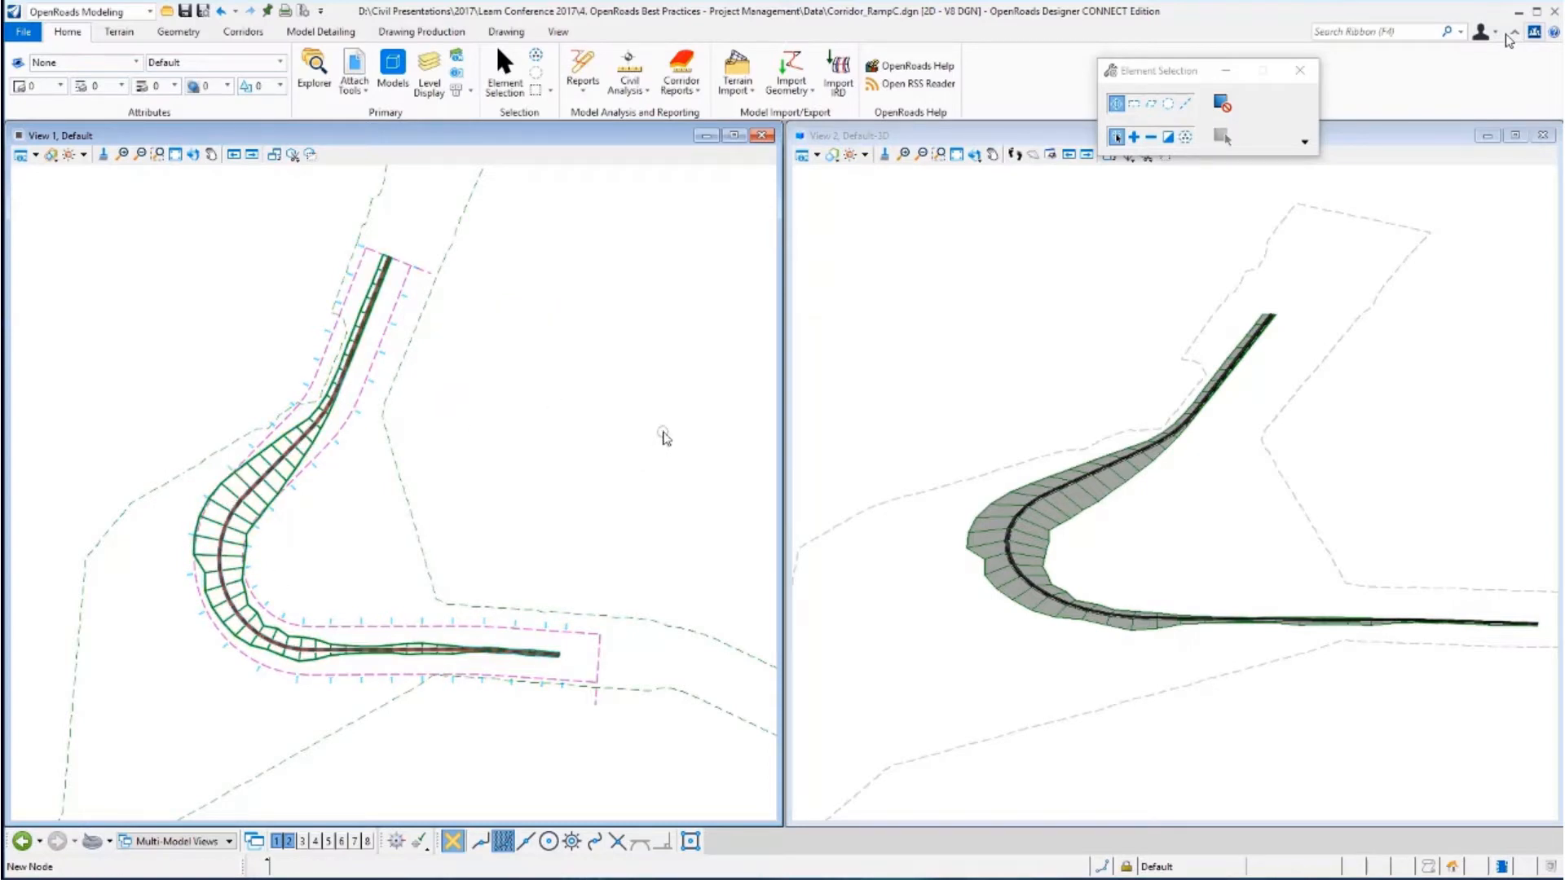
Open the GeometryRampC.dgn geometry file.
{"action": "left_click", "coordinate": [23, 33]}
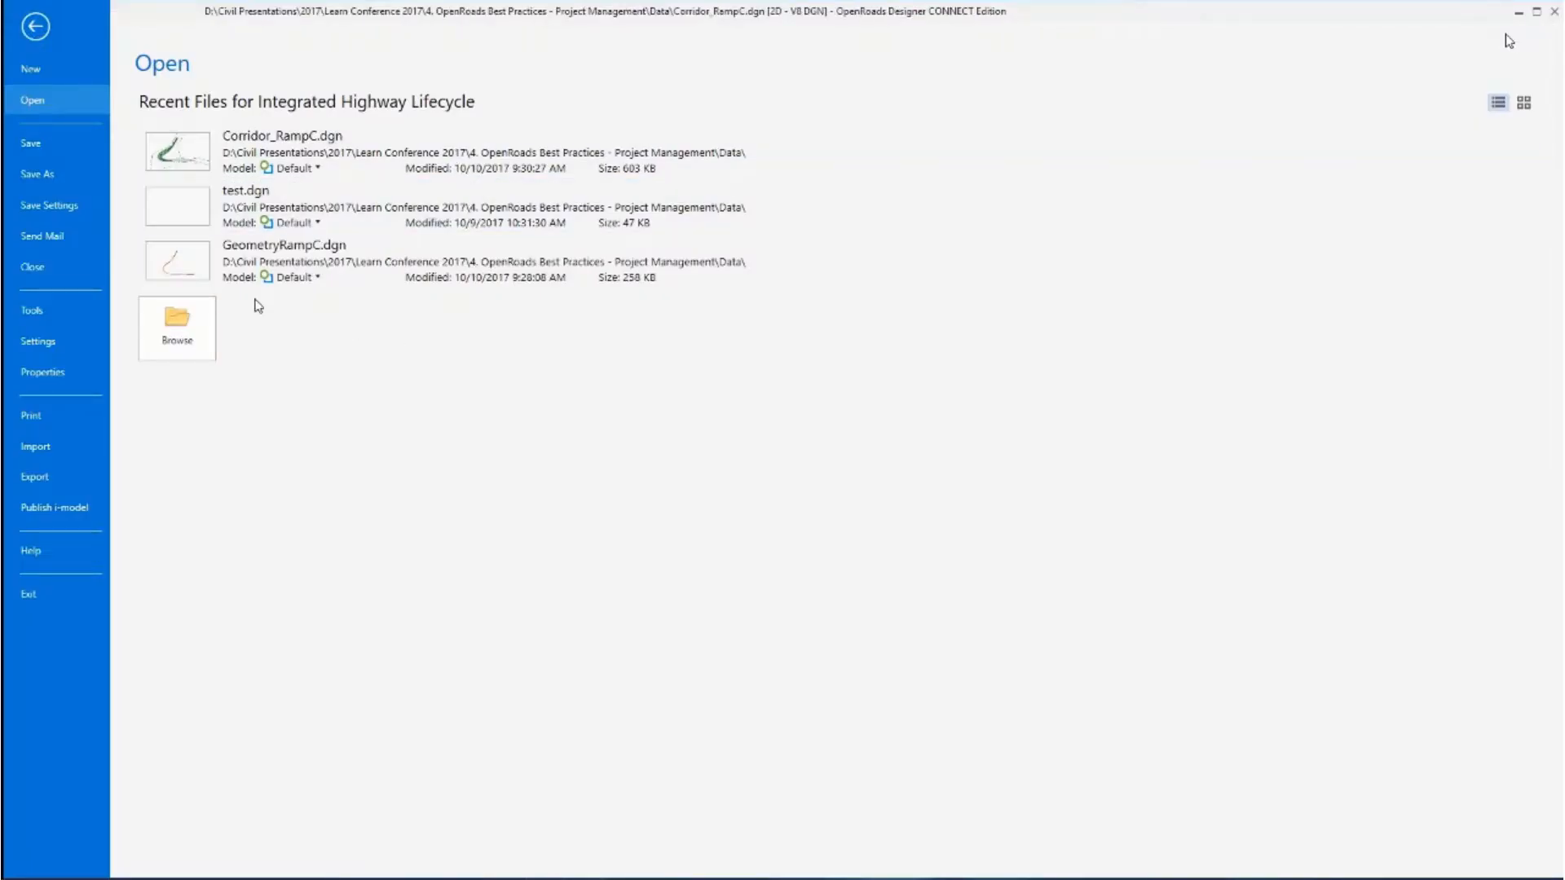
{"action": "key", "text": "Escape"}
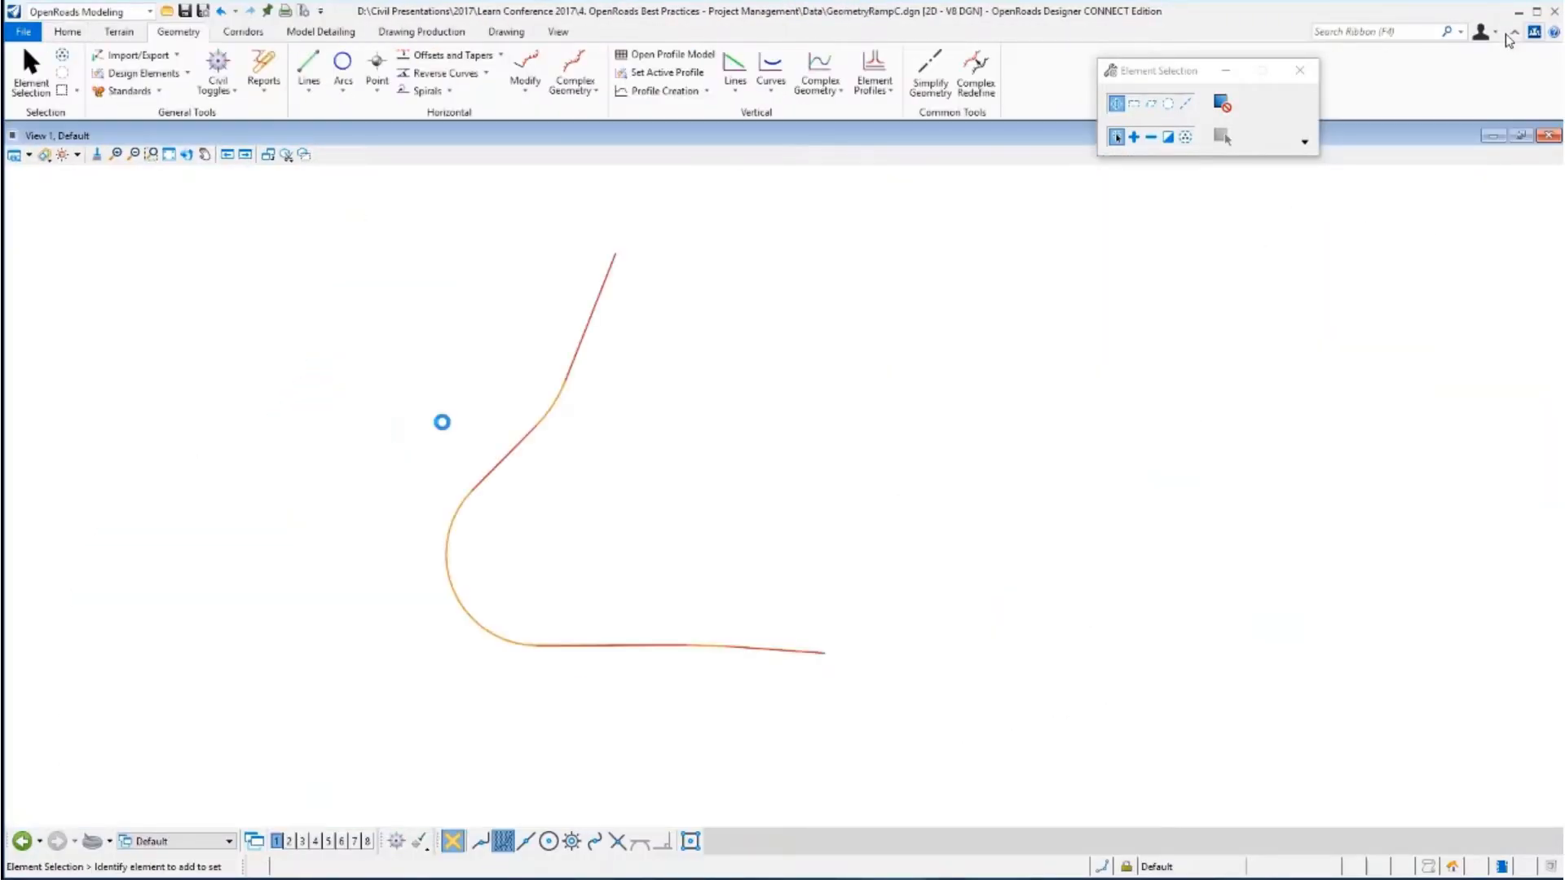
Delete the existing Ramp C alignment from the geometry file.
{"action": "left_click", "coordinate": [573, 369]}
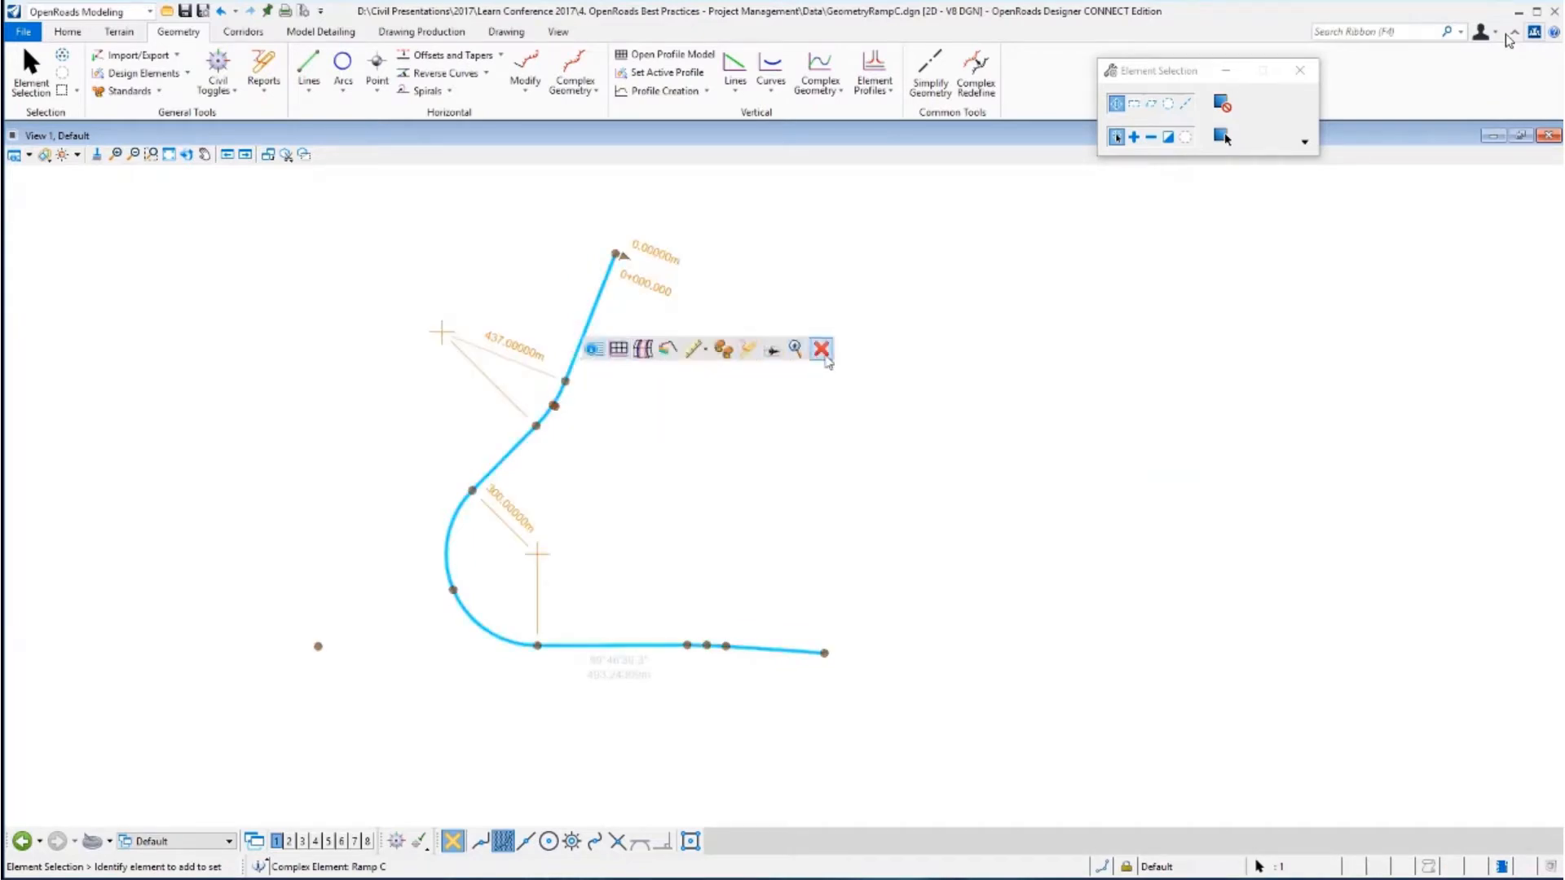
{"action": "left_click", "coordinate": [824, 358]}
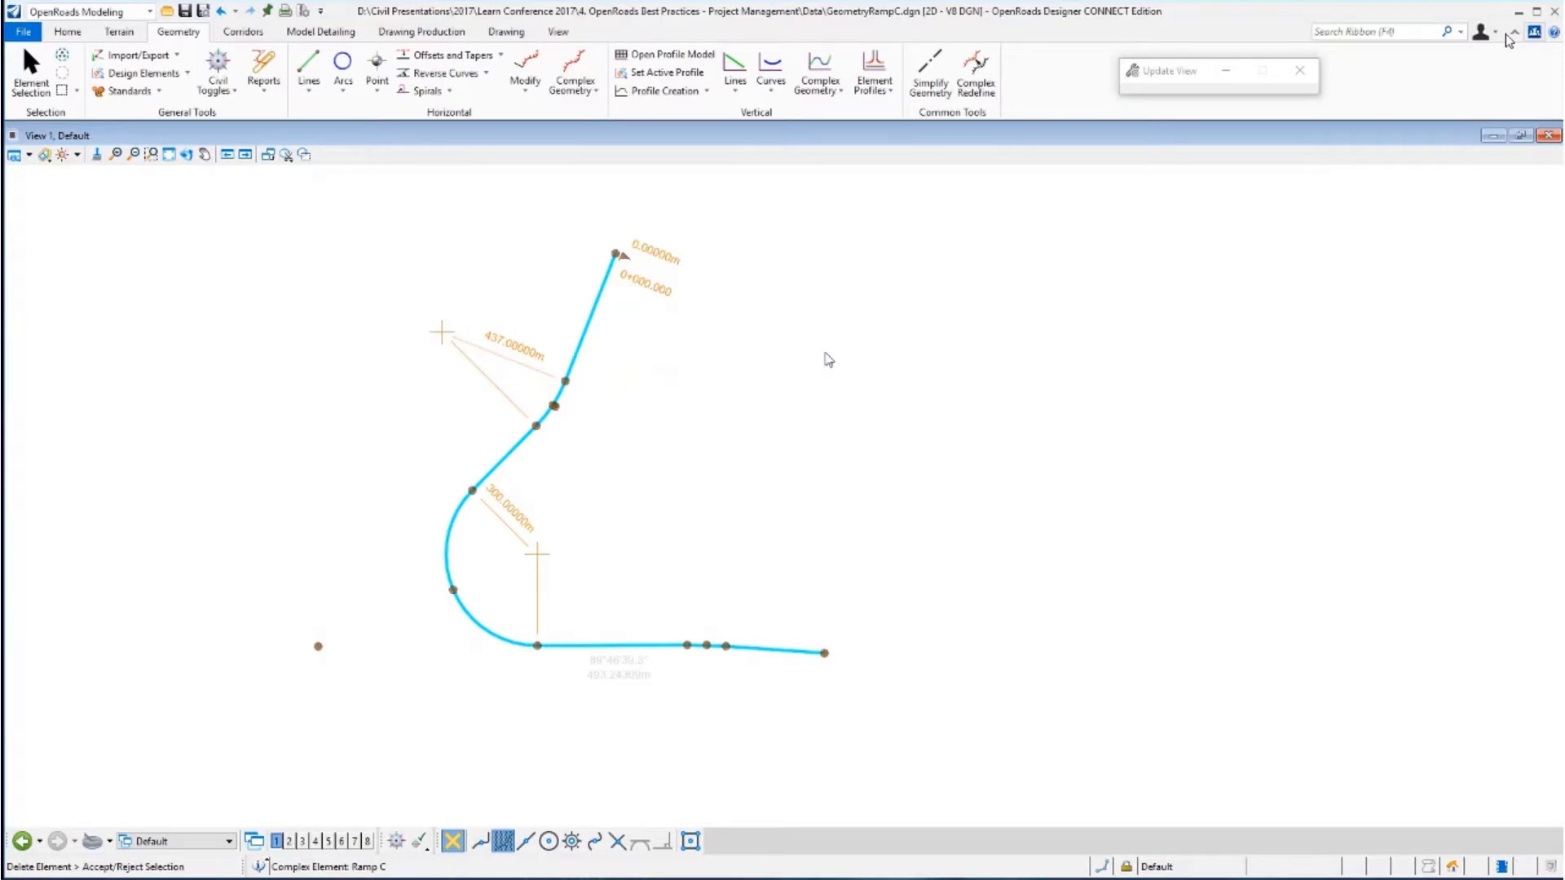
{"action": "left_click", "coordinate": [828, 358]}
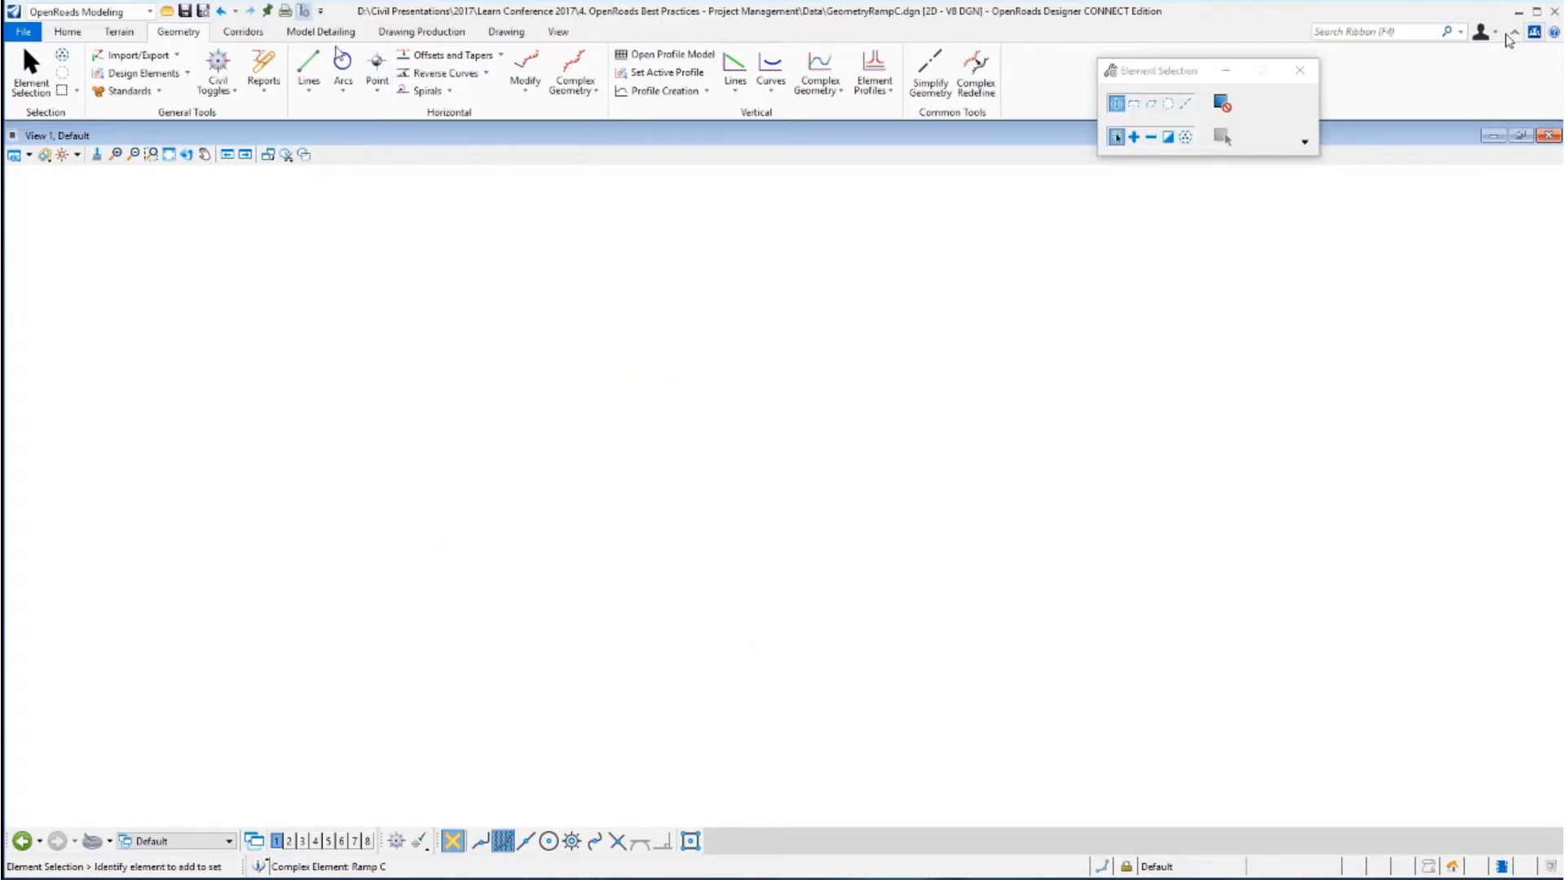
Import the Ramp C alignment from Geometry.alg with Create Civil Rules enabled.
{"action": "left_click", "coordinate": [513, 528]}
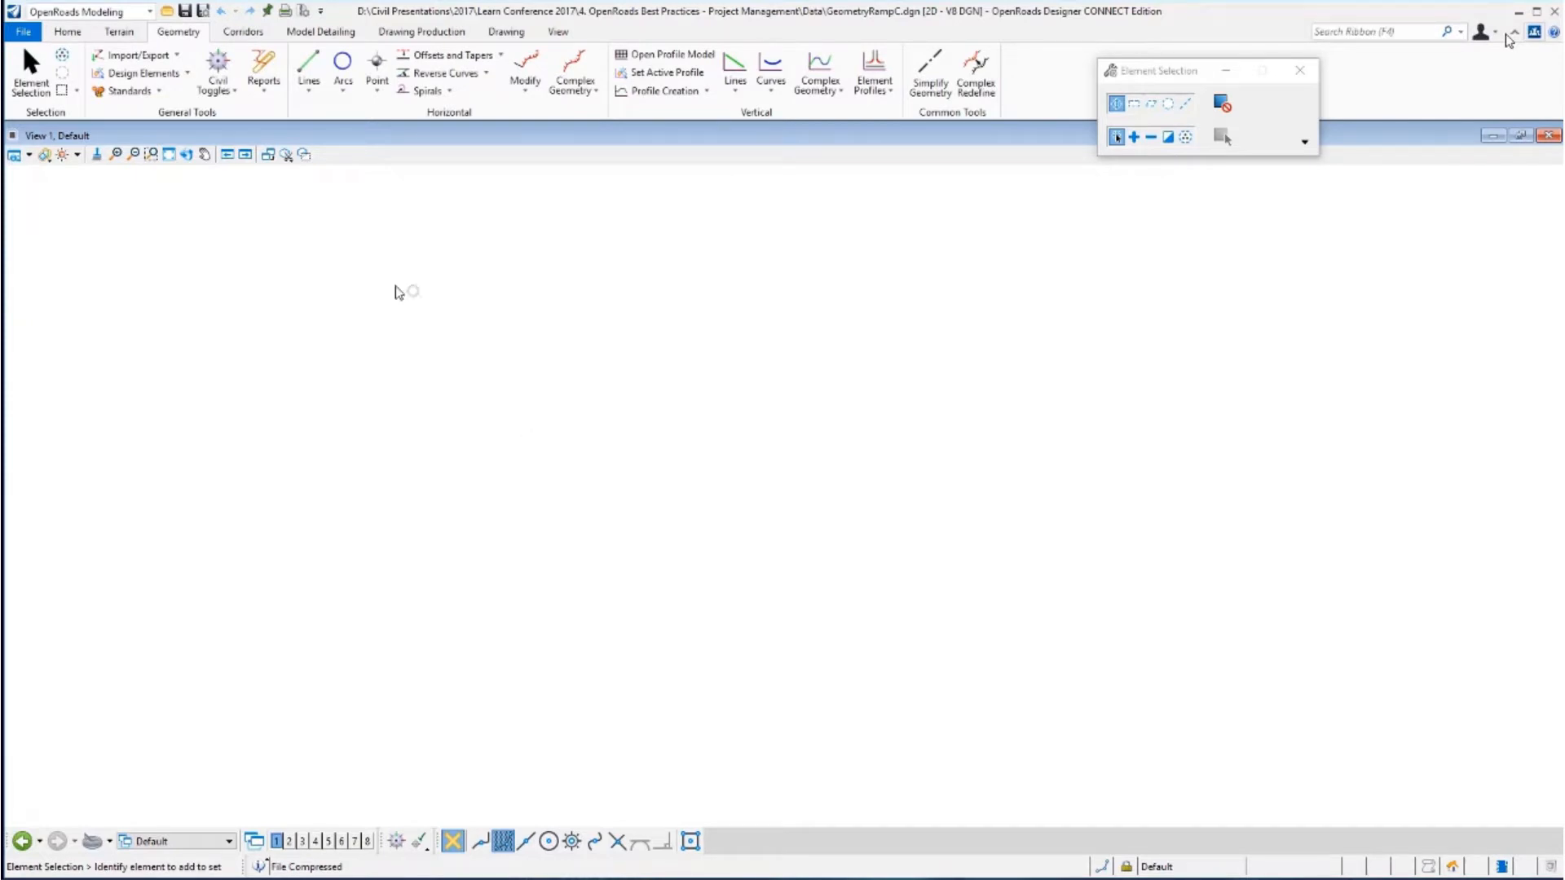
{"action": "left_click", "coordinate": [176, 57]}
{"action": "left_click", "coordinate": [151, 75]}
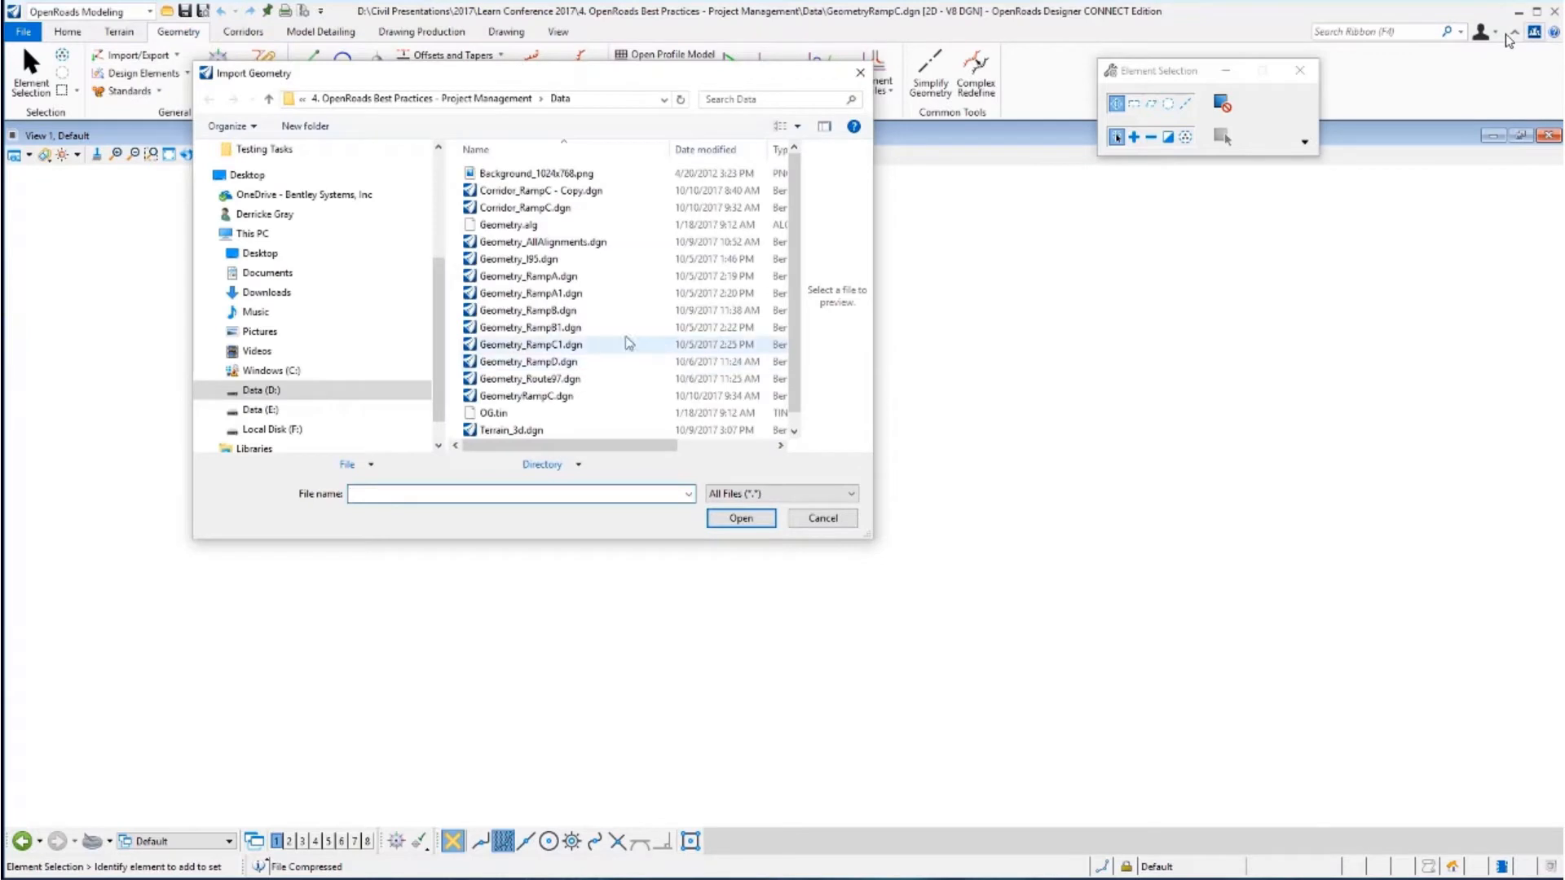
{"action": "left_click", "coordinate": [507, 224]}
{"action": "left_click", "coordinate": [741, 518]}
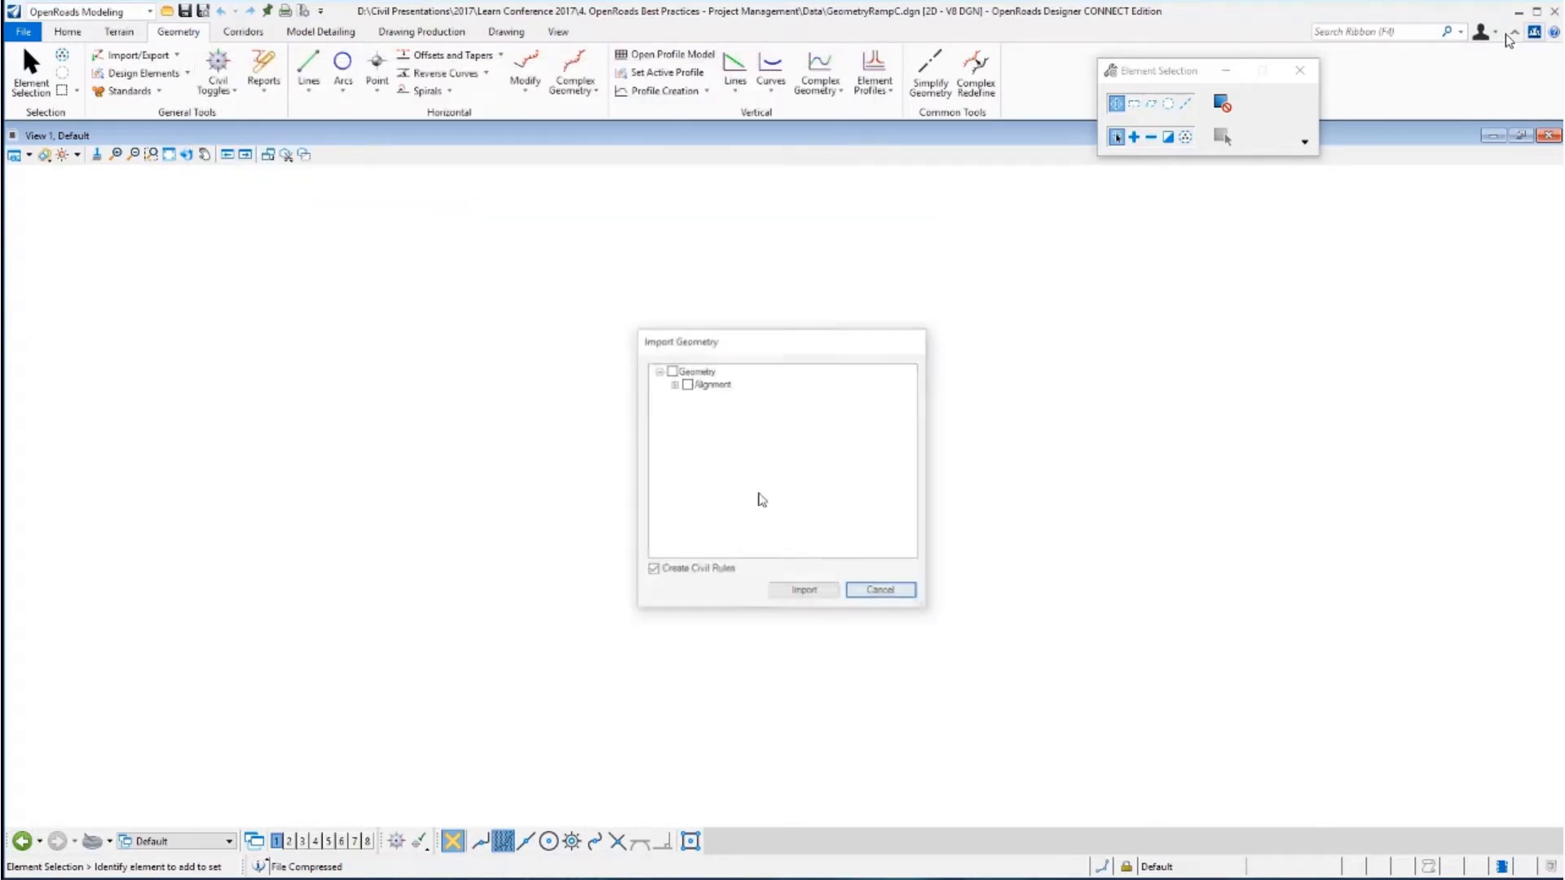
{"action": "left_click", "coordinate": [673, 384]}
{"action": "left_click", "coordinate": [690, 397]}
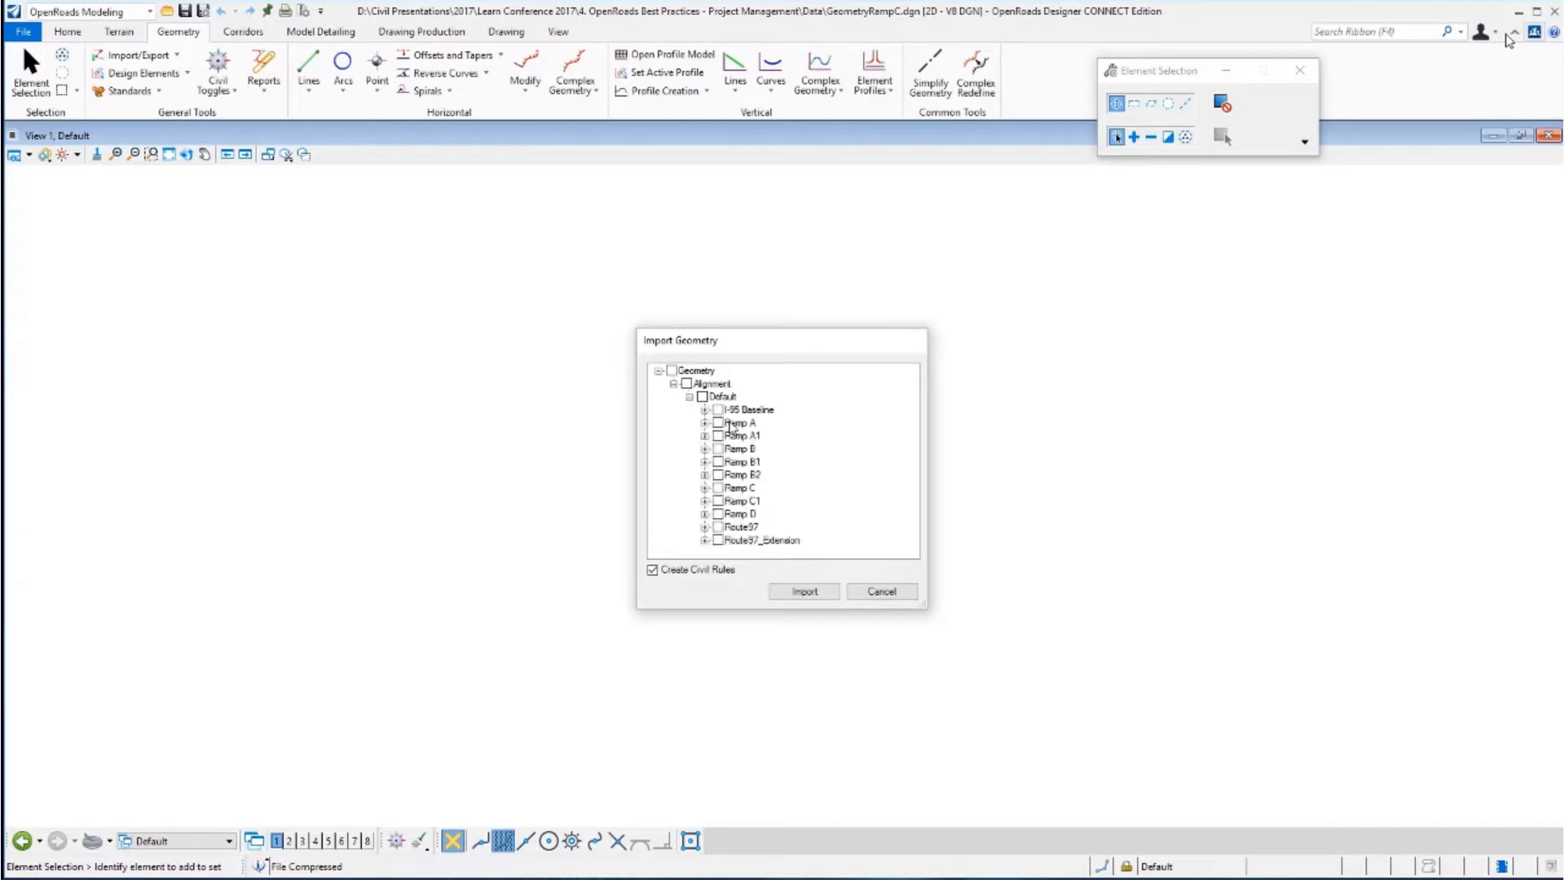
{"action": "left_click", "coordinate": [717, 489]}
{"action": "left_click", "coordinate": [807, 588]}
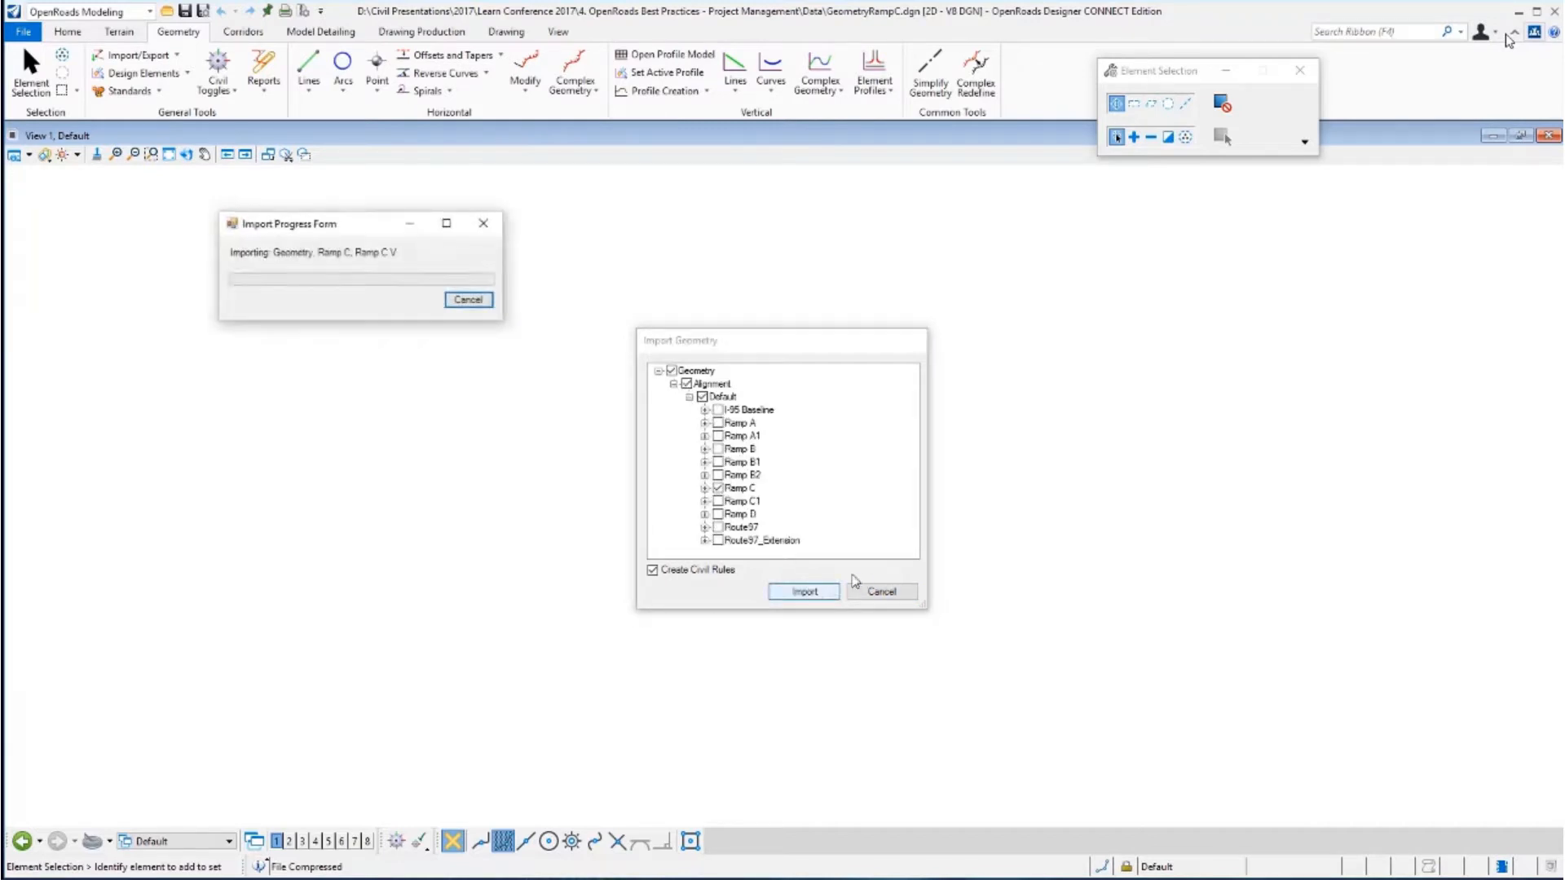
Apply the Alignment Geom_Baseline feature definition to the imported alignment, leaving the name blank.
{"action": "left_click", "coordinate": [155, 91]}
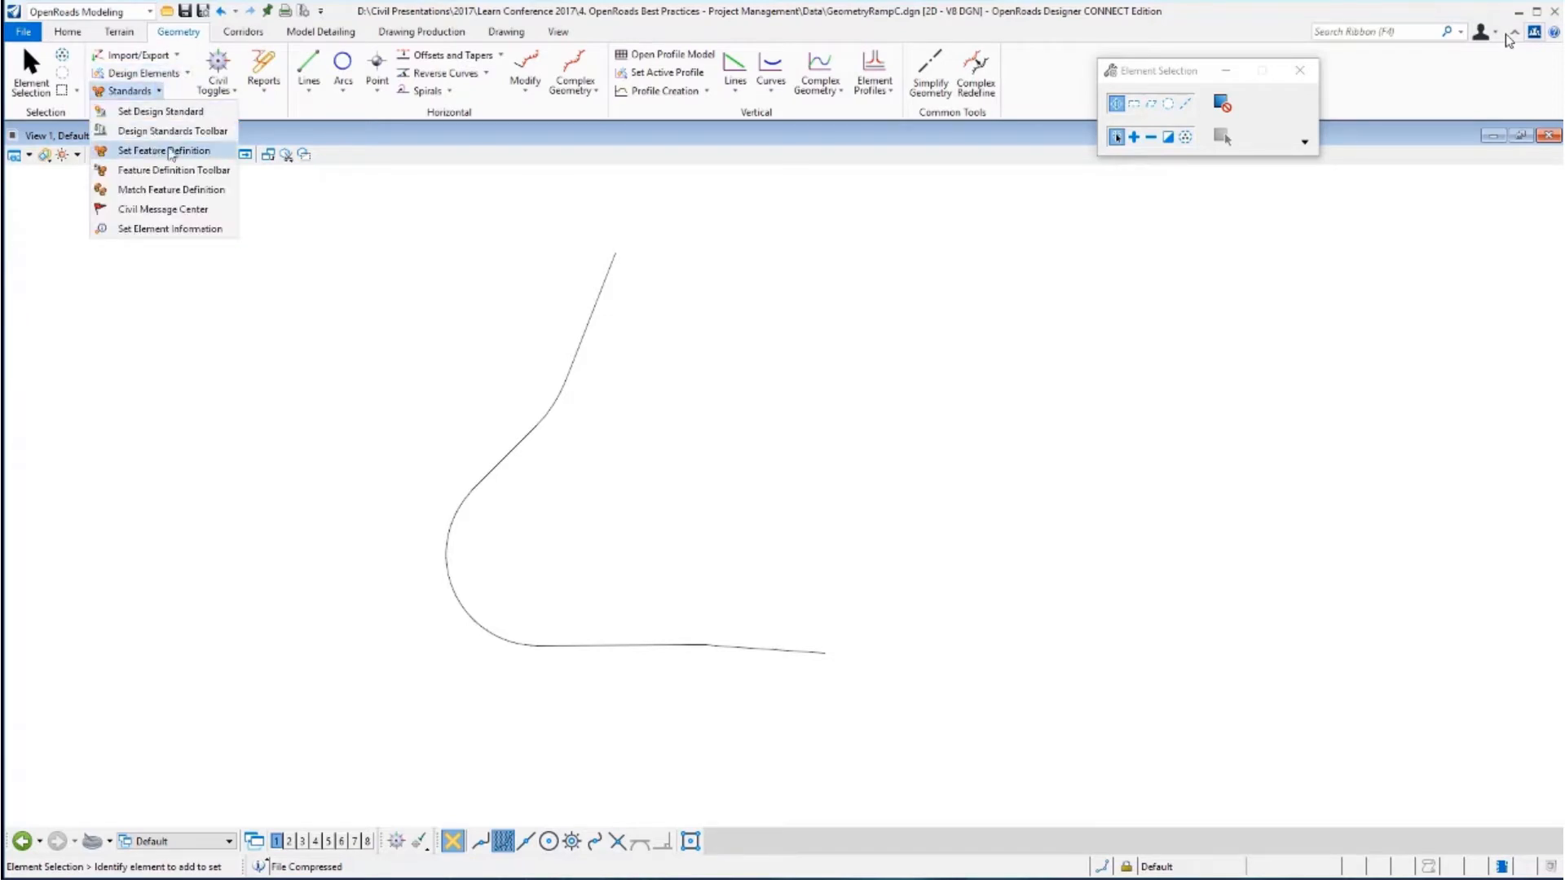
{"action": "left_click", "coordinate": [155, 146]}
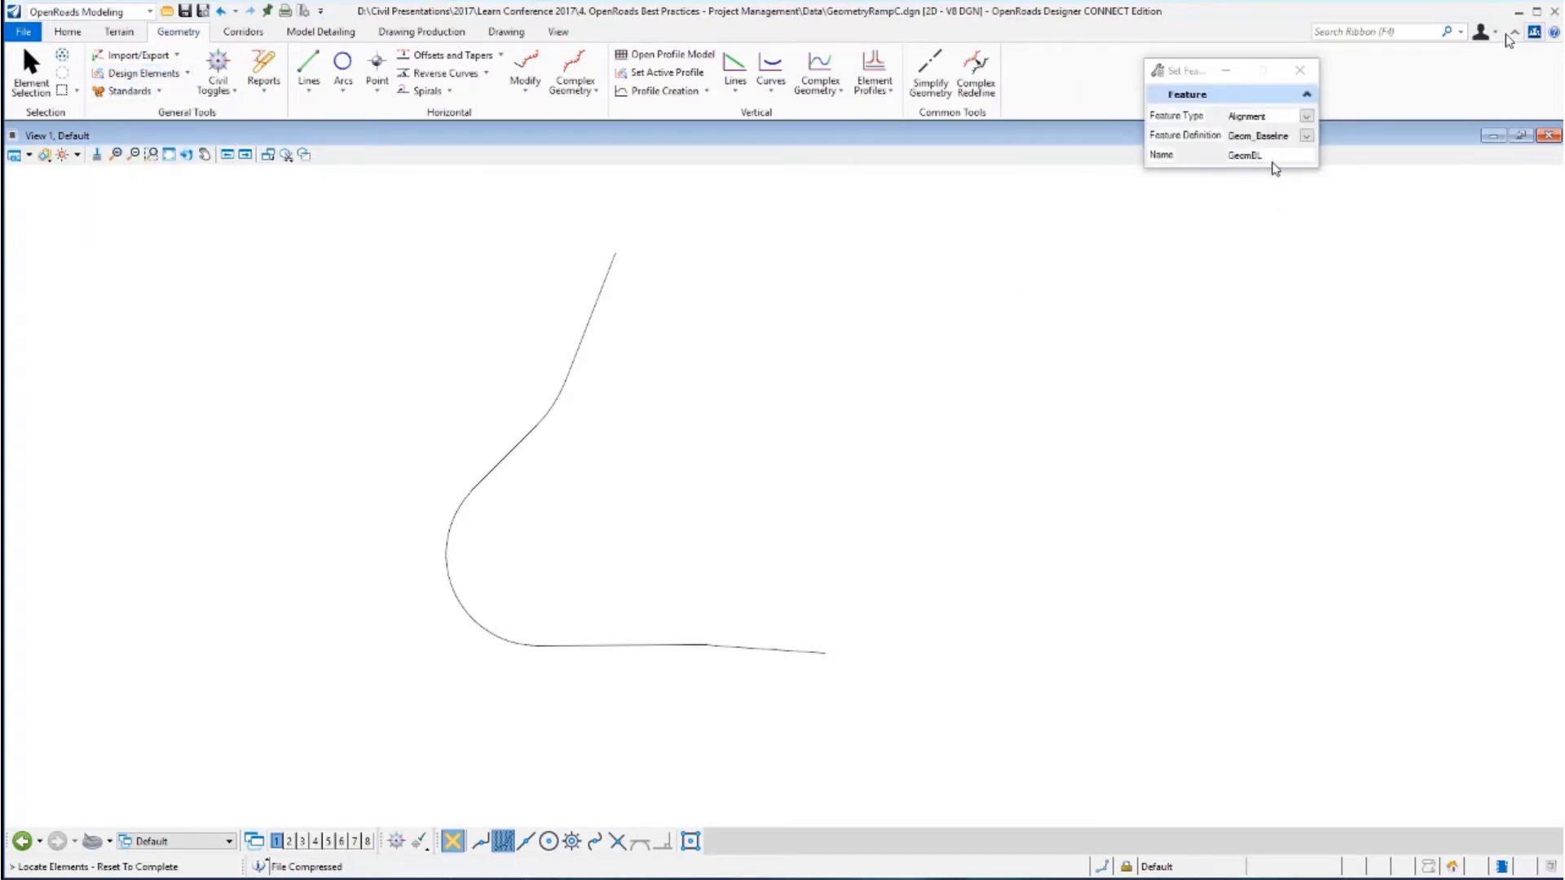
{"action": "key", "text": "BackSpace"}
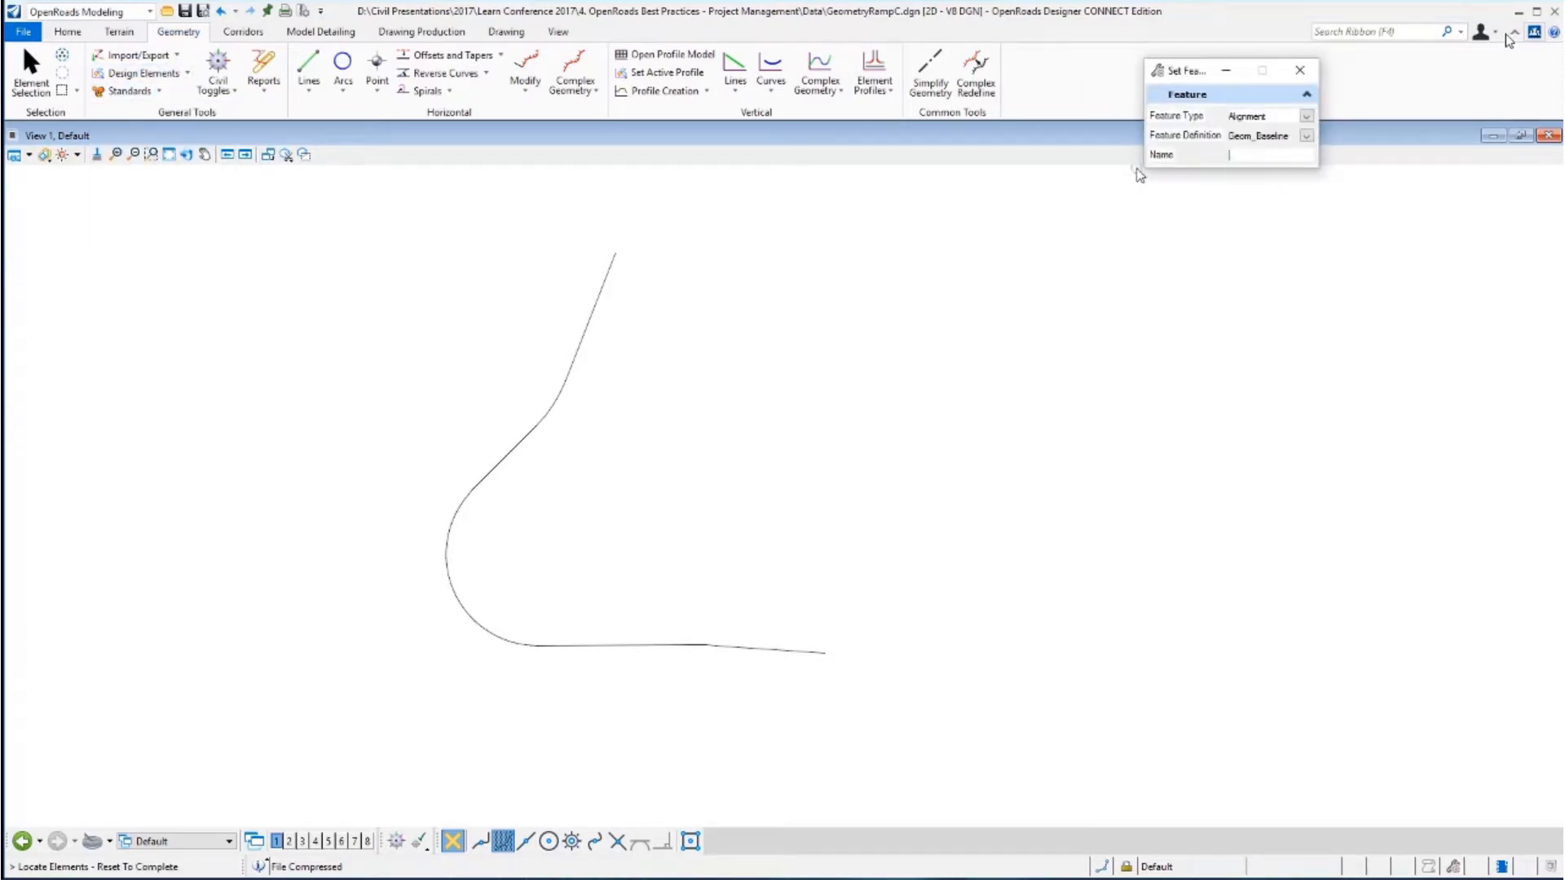
{"action": "left_click", "coordinate": [593, 312]}
{"action": "right_click", "coordinate": [738, 245]}
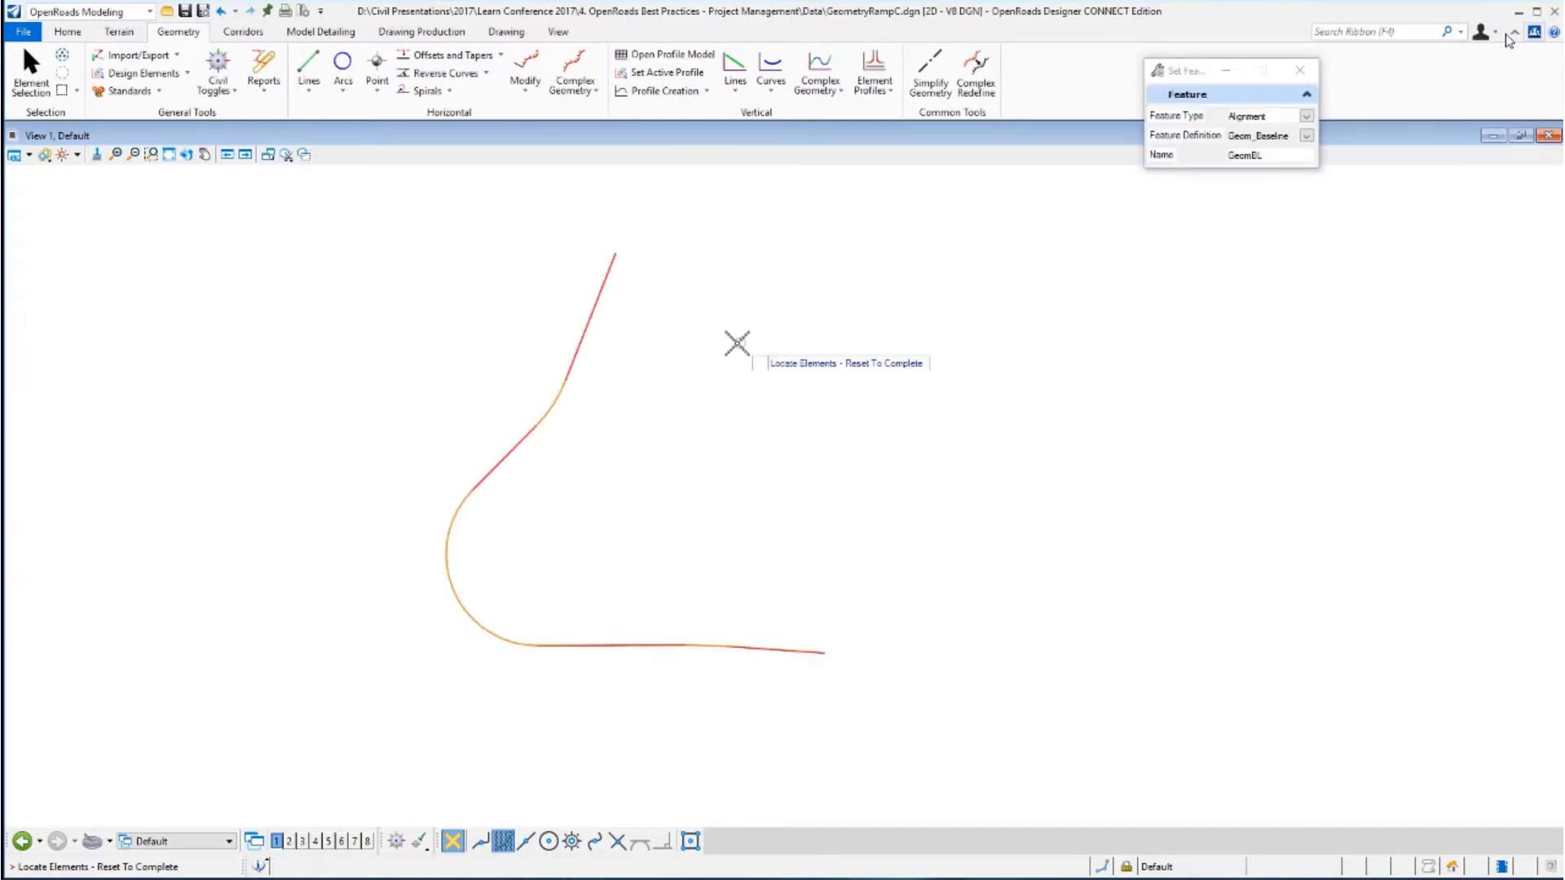
{"action": "left_click", "coordinate": [31, 71]}
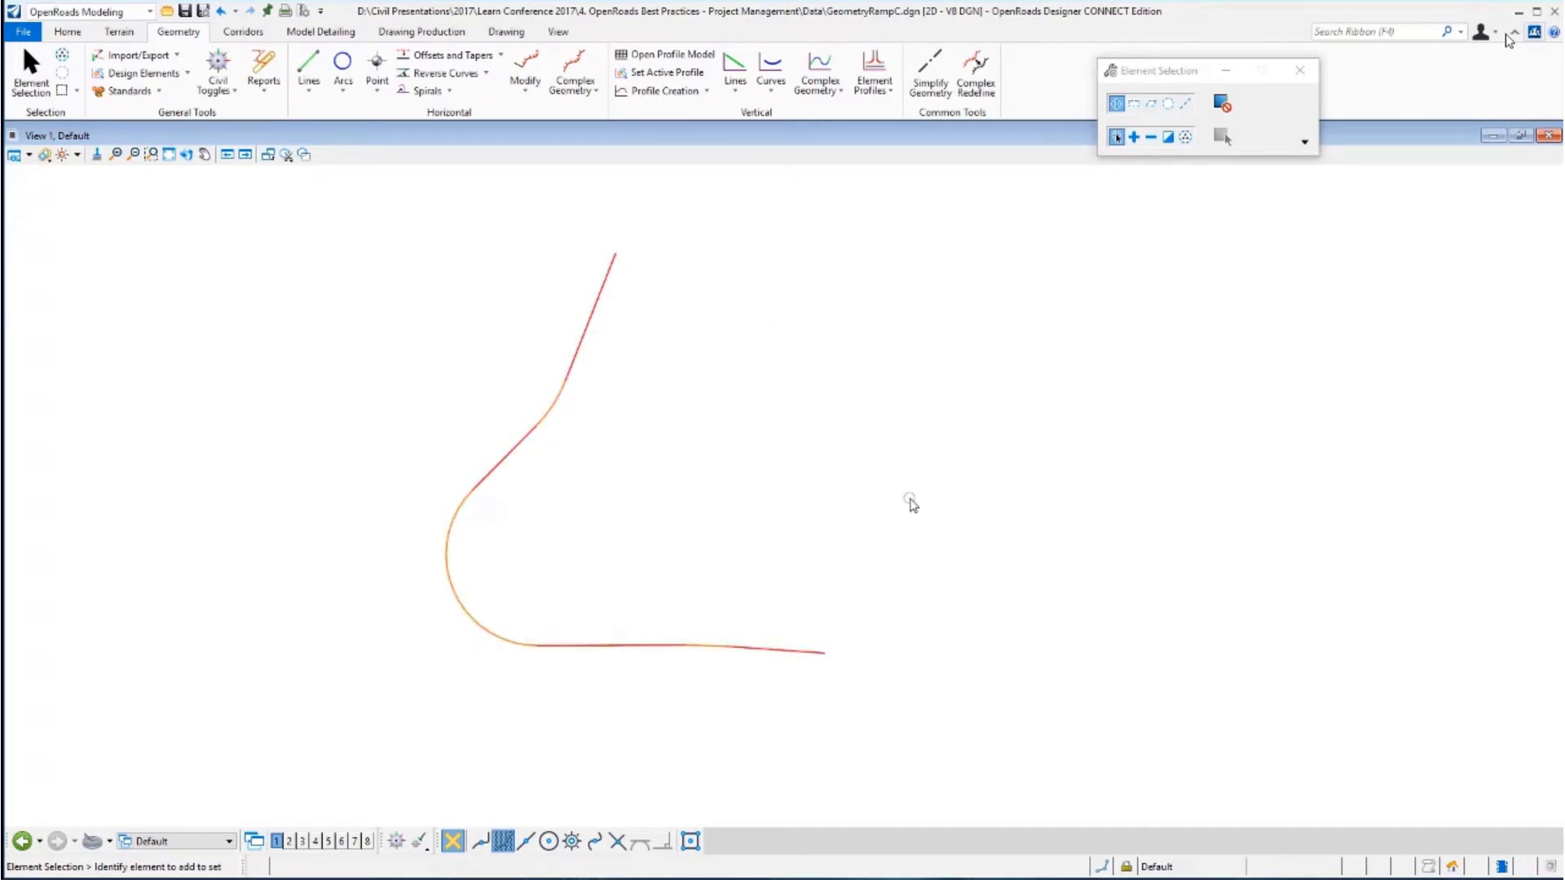
Set the lower curve's radius on the Ramp C alignment to 210 m.
{"action": "left_click", "coordinate": [450, 575]}
{"action": "left_click", "coordinate": [524, 519]}
{"action": "type", "text": "210"}
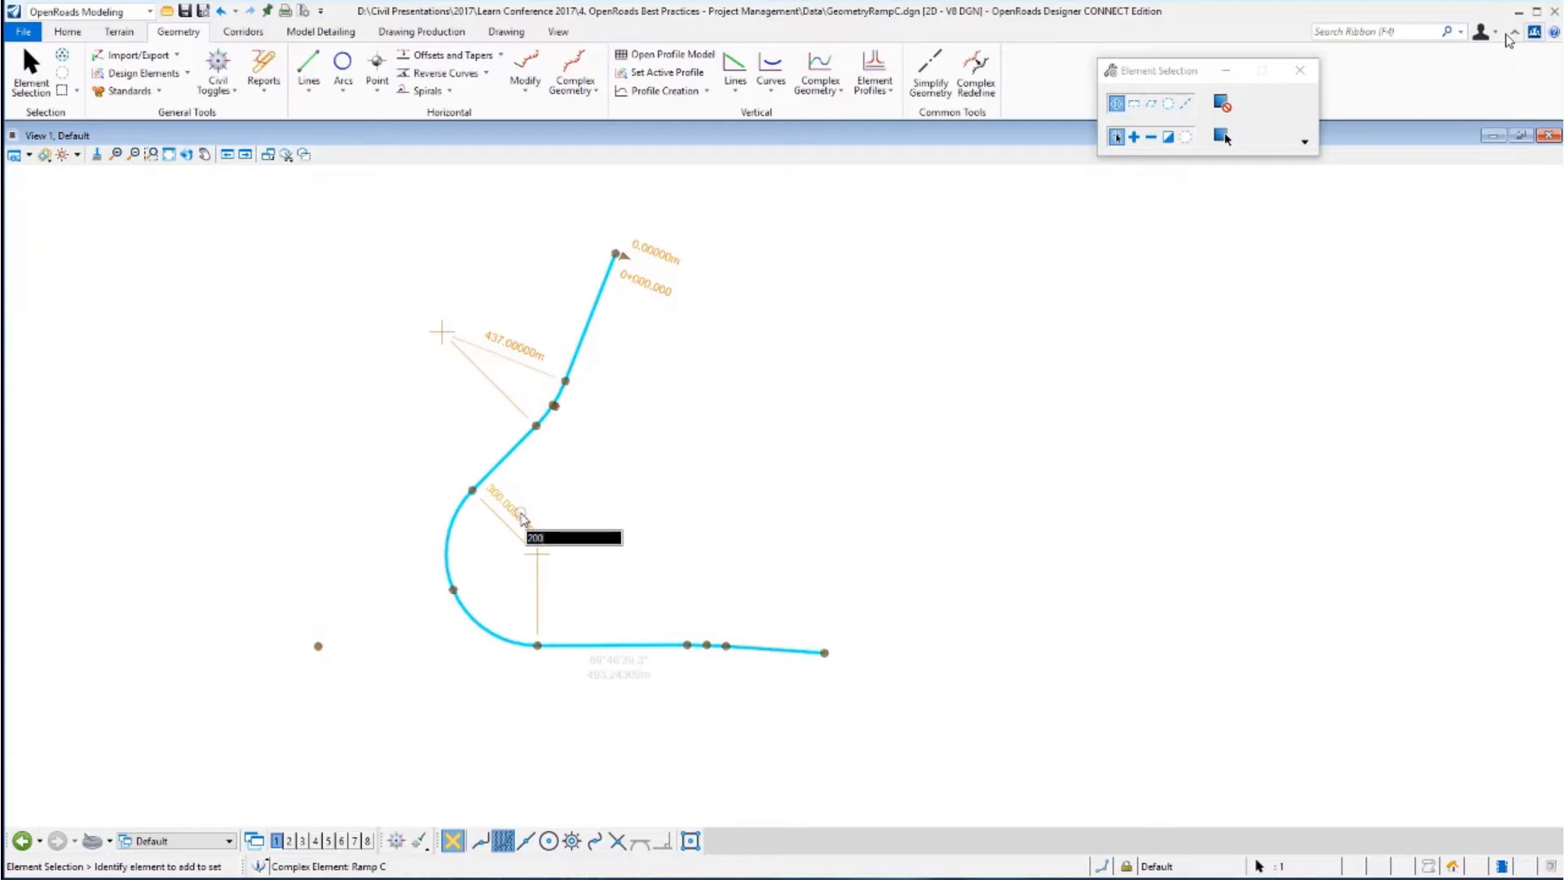
{"action": "key", "text": "Return"}
{"action": "left_click", "coordinate": [552, 510]}
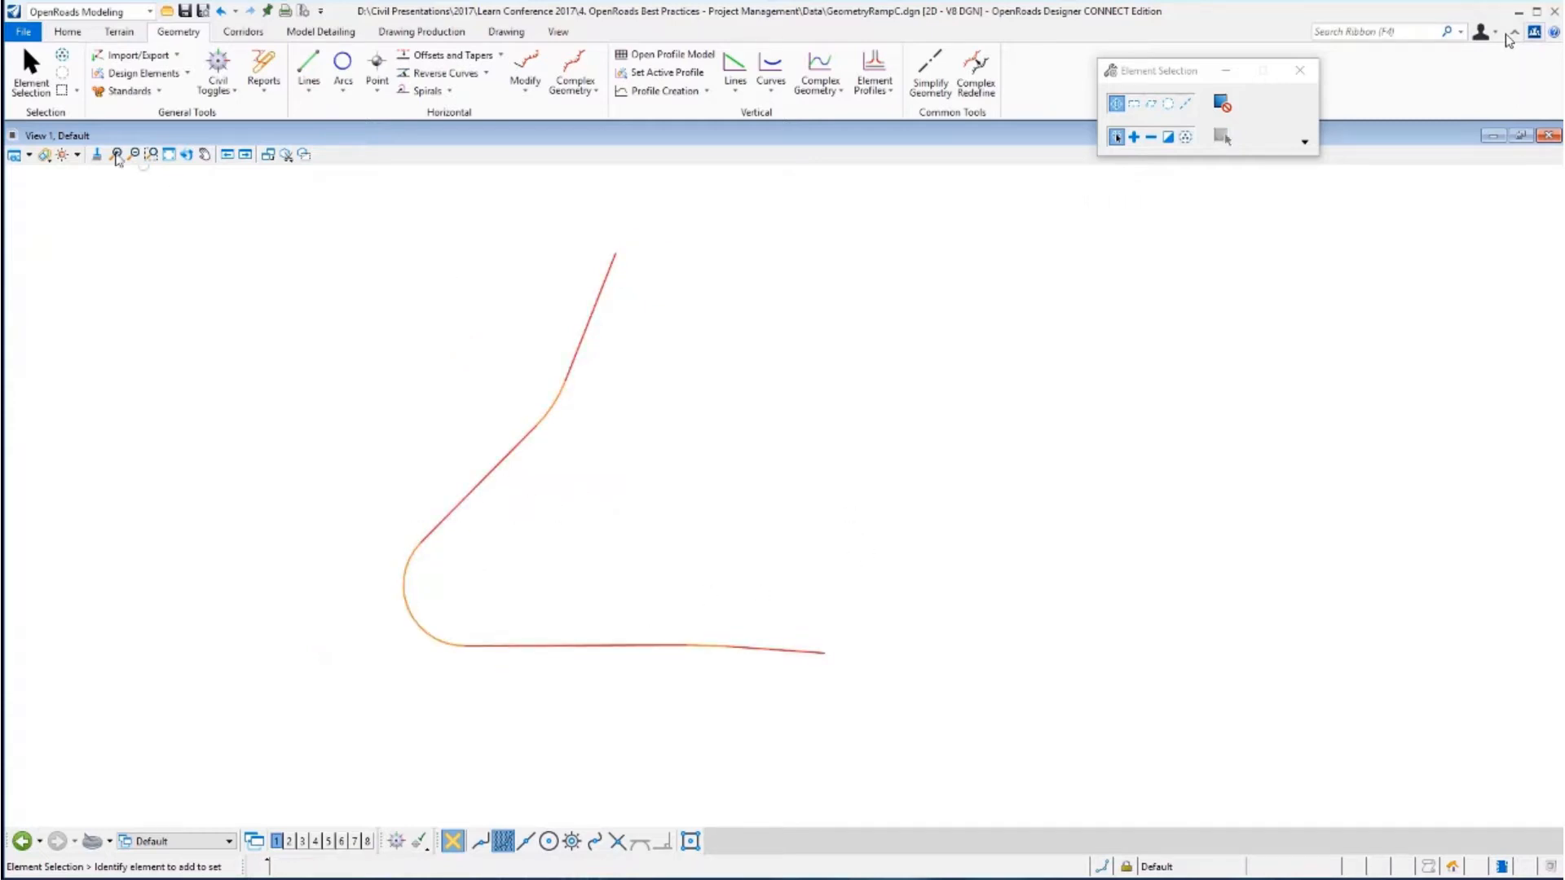
Open test.dgn from the recent files to release the geometry file.
{"action": "left_click", "coordinate": [29, 34]}
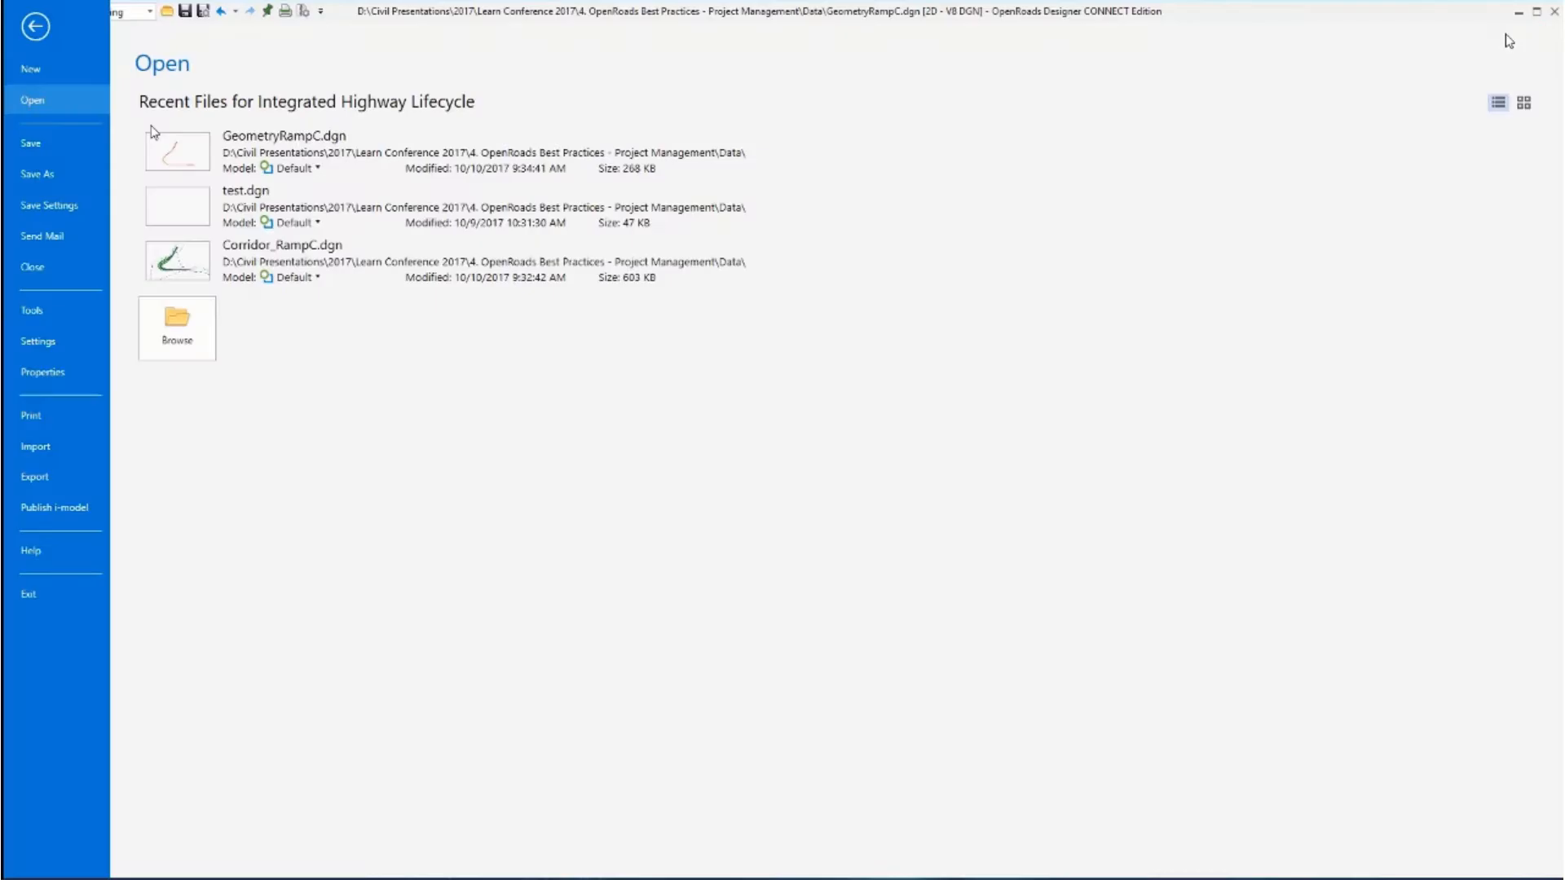
{"action": "left_click", "coordinate": [200, 217]}
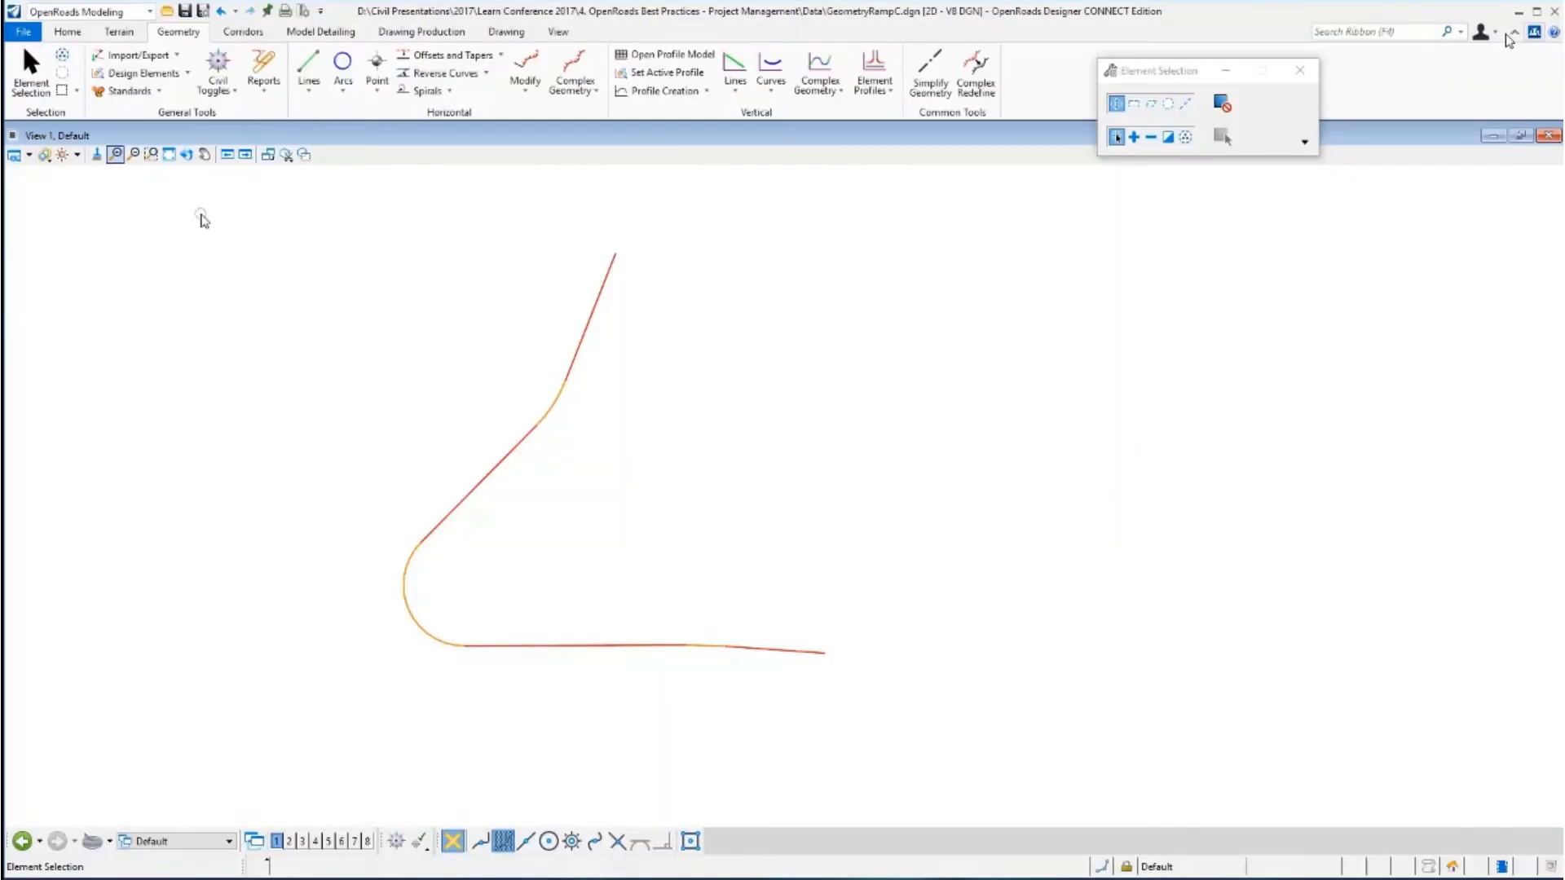
Switch to File Explorer and rename GeometryRampC.dgn to Geometry_RampC.dgn.
{"action": "key", "text": "alt+Tab"}
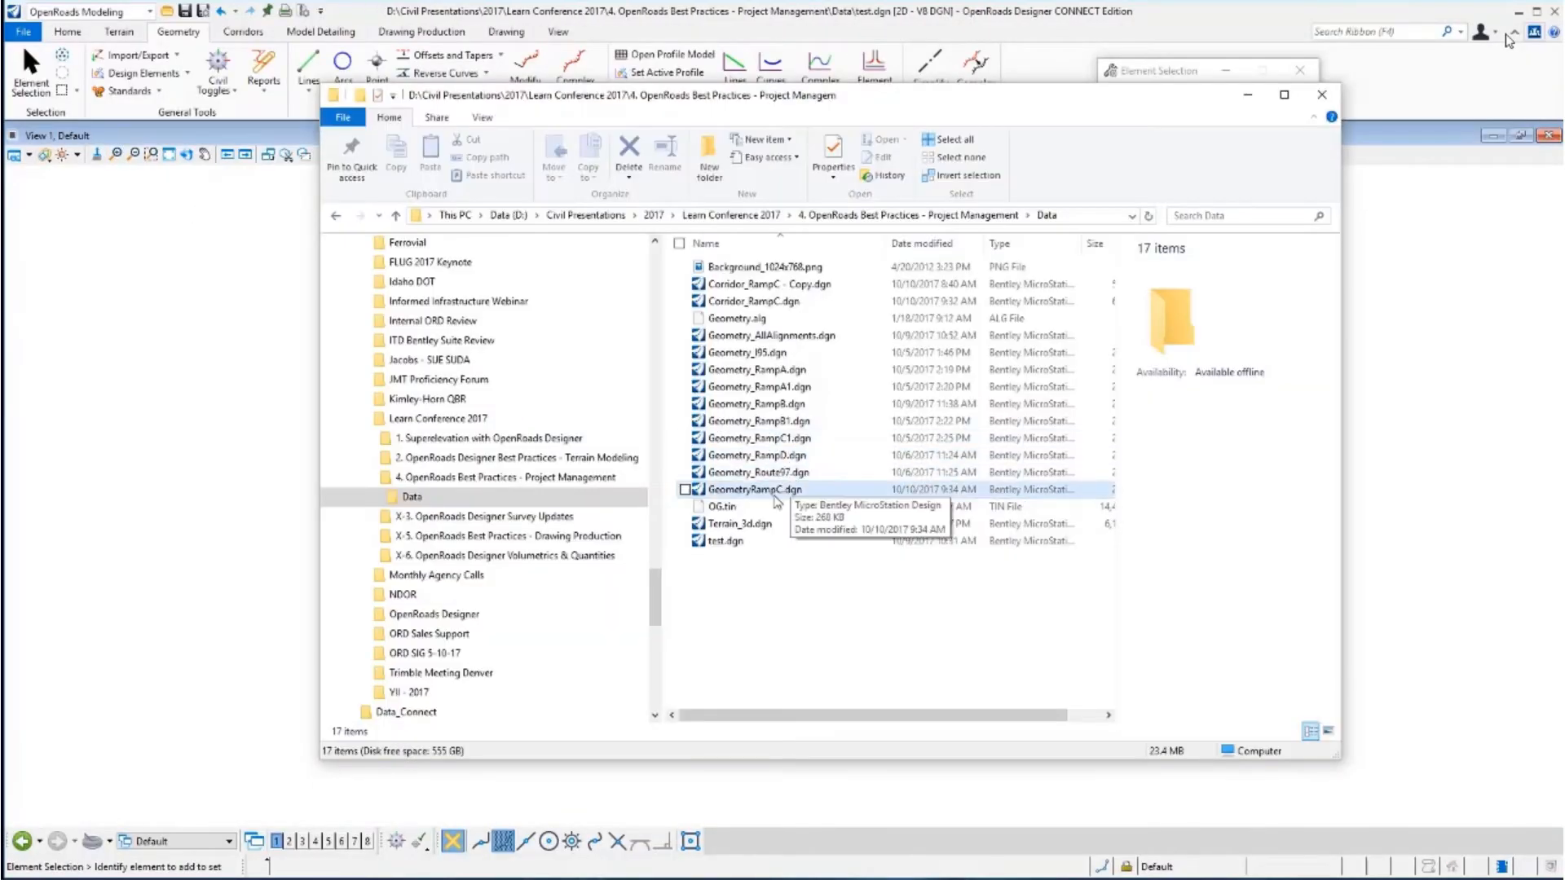
{"action": "right_click", "coordinate": [776, 491]}
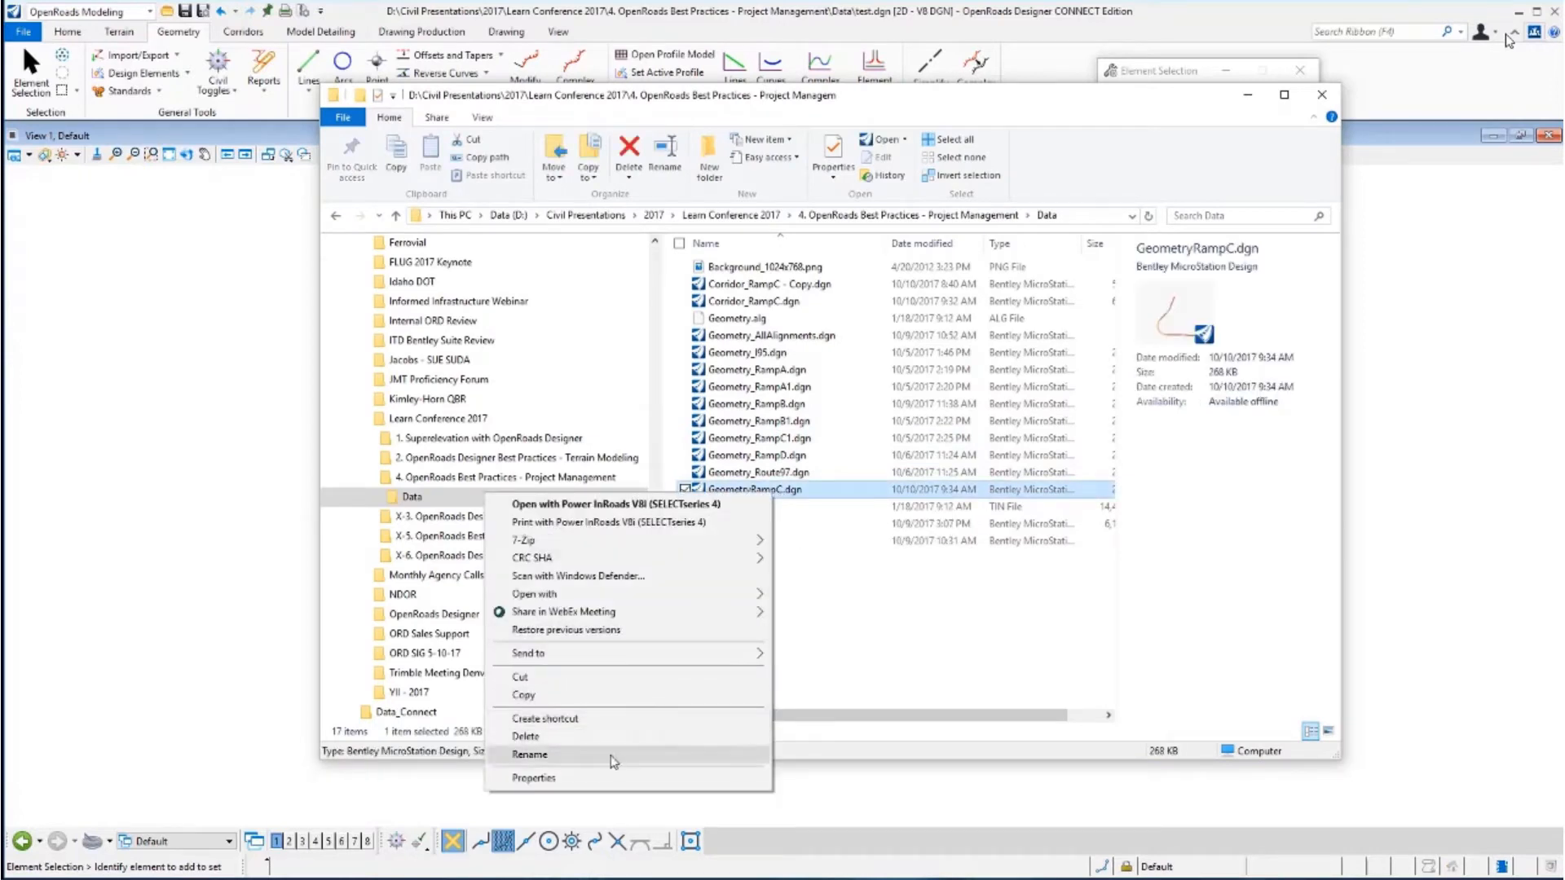
{"action": "left_click", "coordinate": [612, 760]}
{"action": "left_click", "coordinate": [753, 490]}
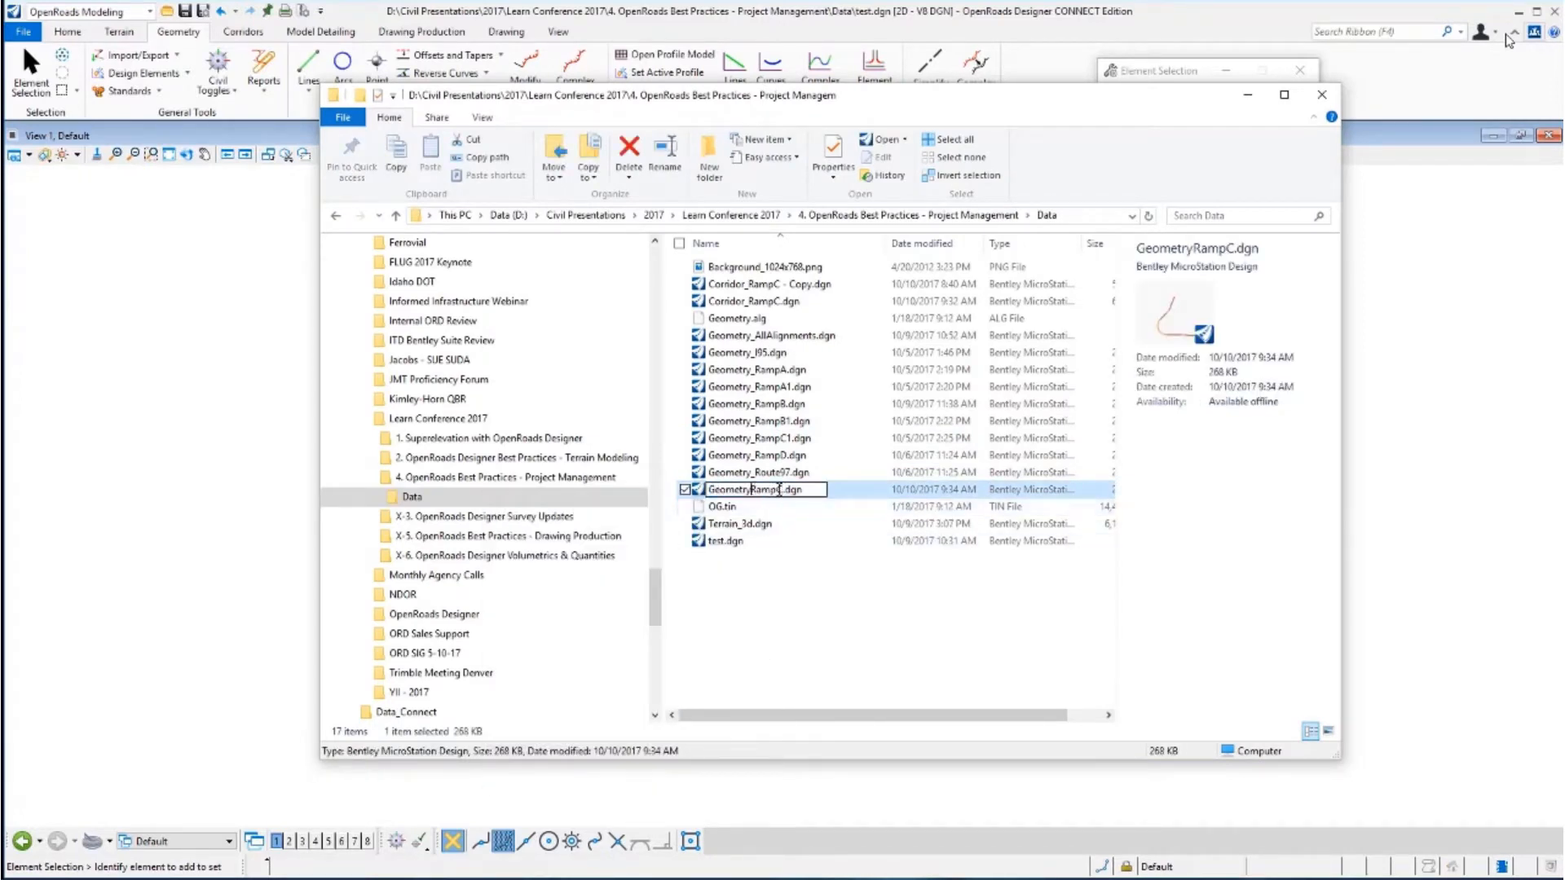
{"action": "type", "text": "_"}
{"action": "left_click", "coordinate": [885, 623]}
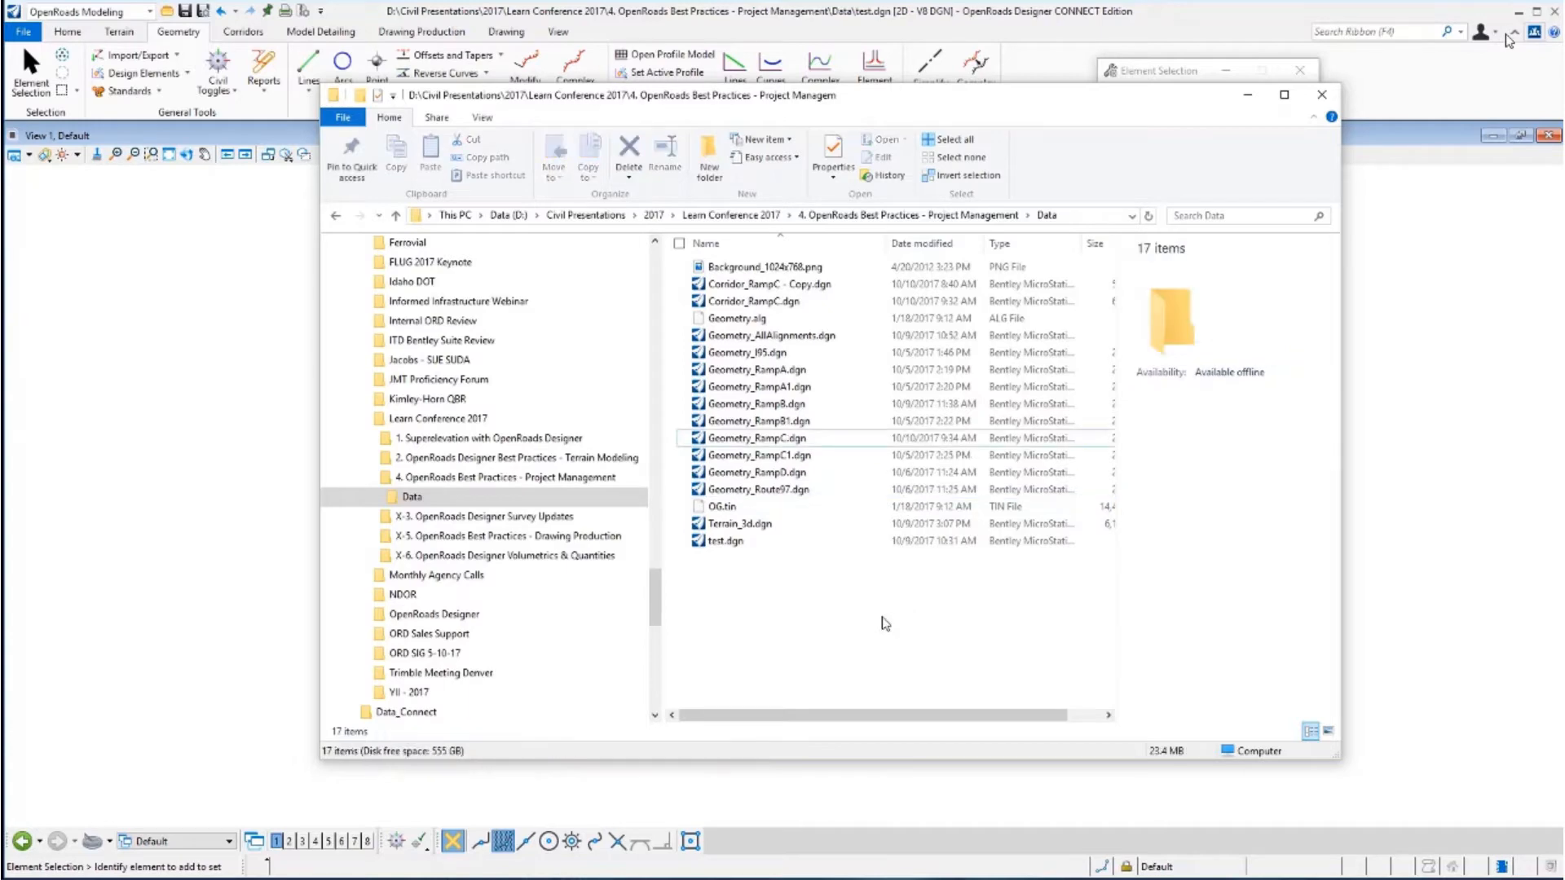
{"action": "left_click", "coordinate": [1247, 95]}
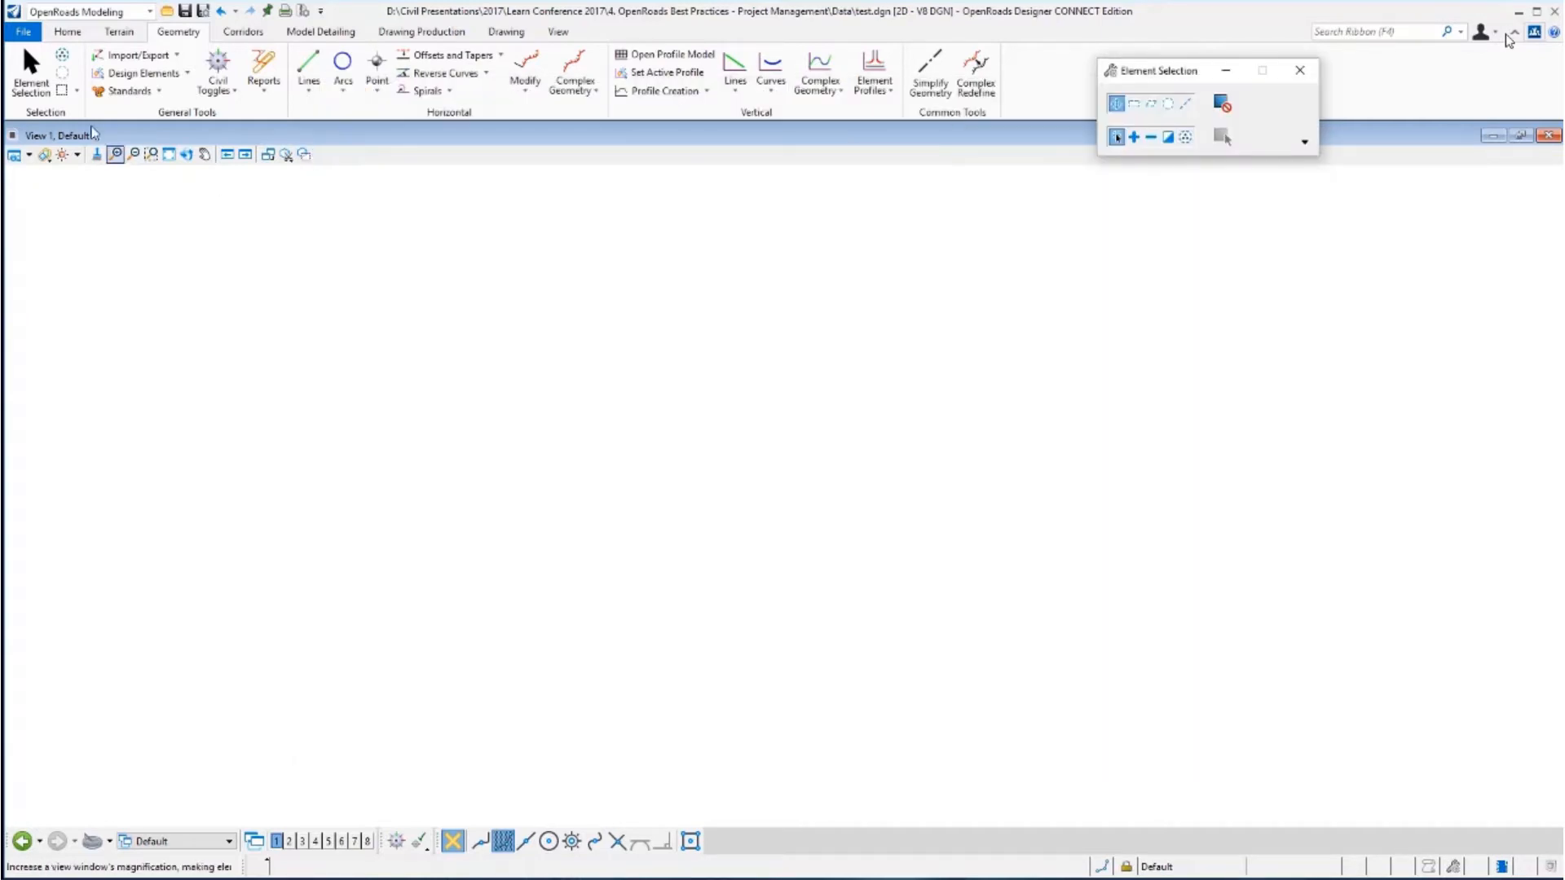
Open Corridor_RampC.dgn from the recent files.
{"action": "left_click", "coordinate": [23, 32]}
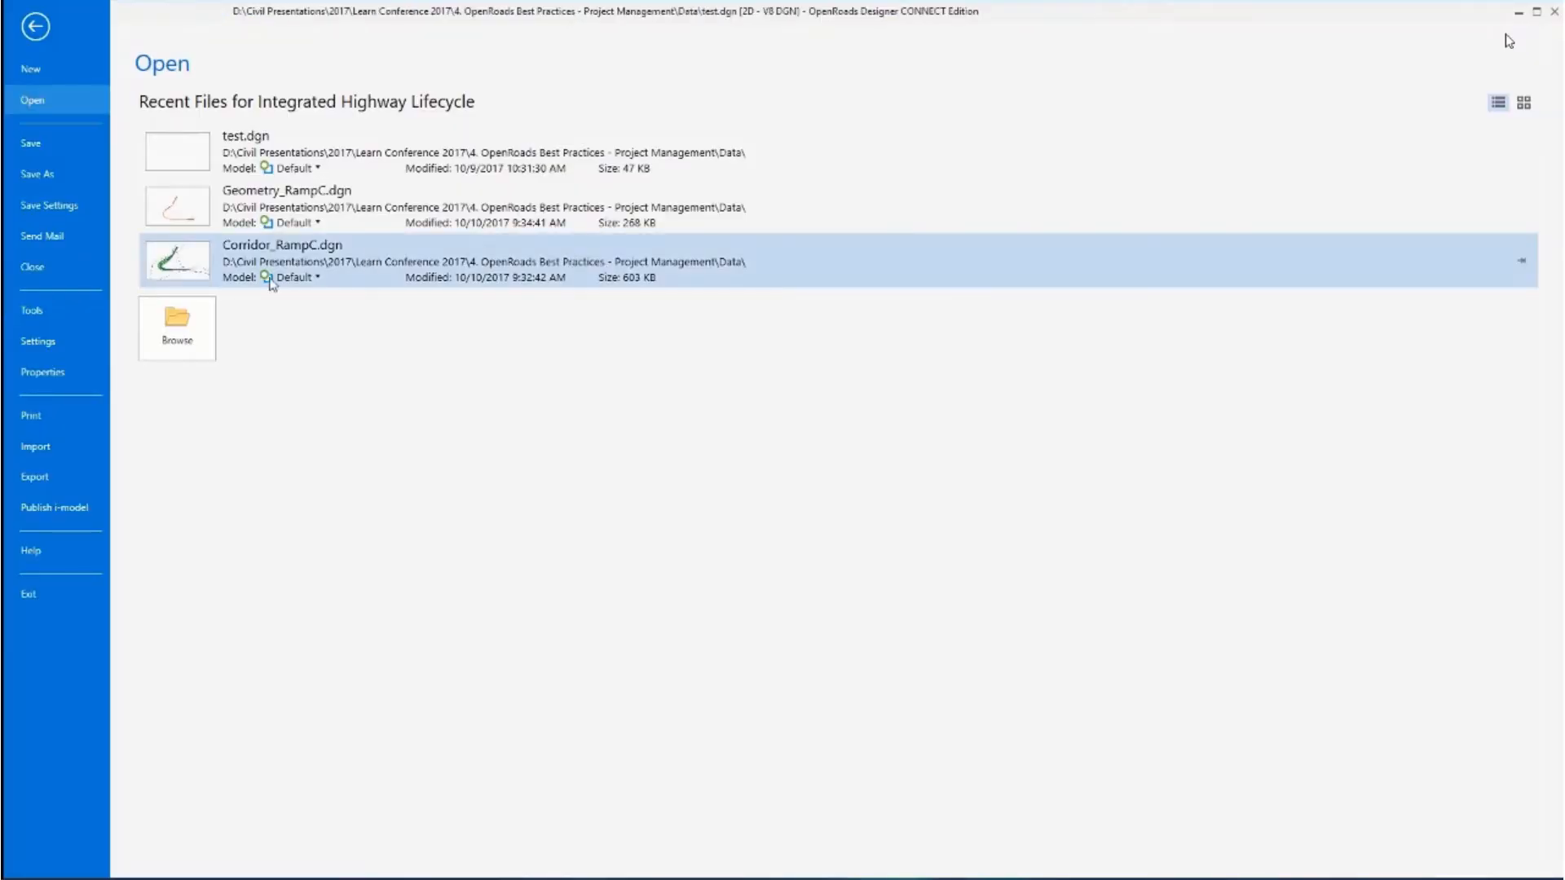
{"action": "left_click", "coordinate": [210, 271]}
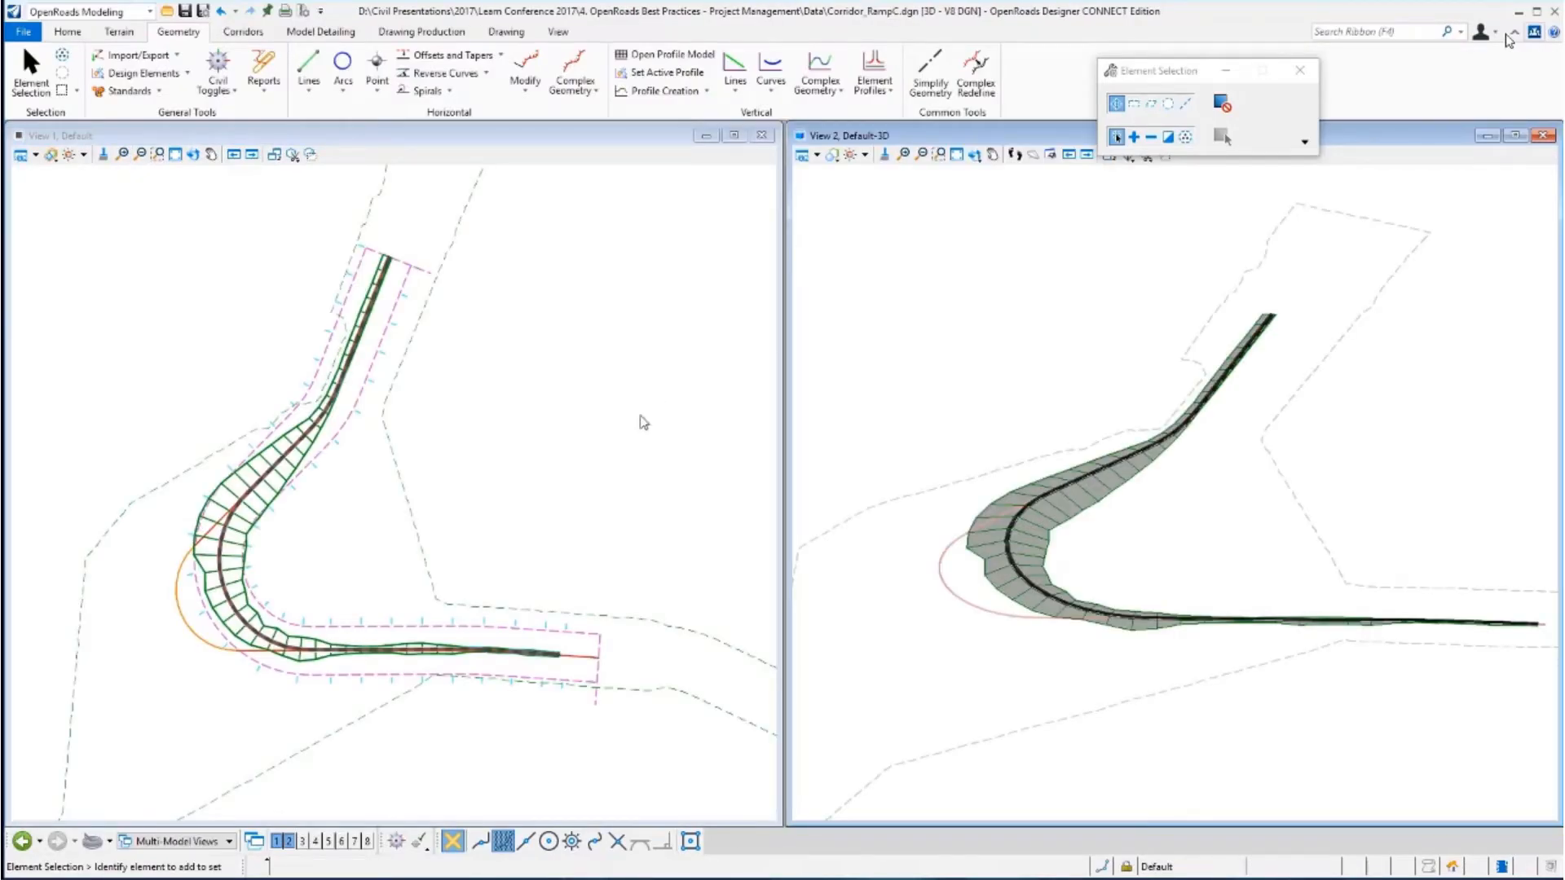
Review the corridor file's reference attachments.
{"action": "left_click", "coordinate": [69, 33]}
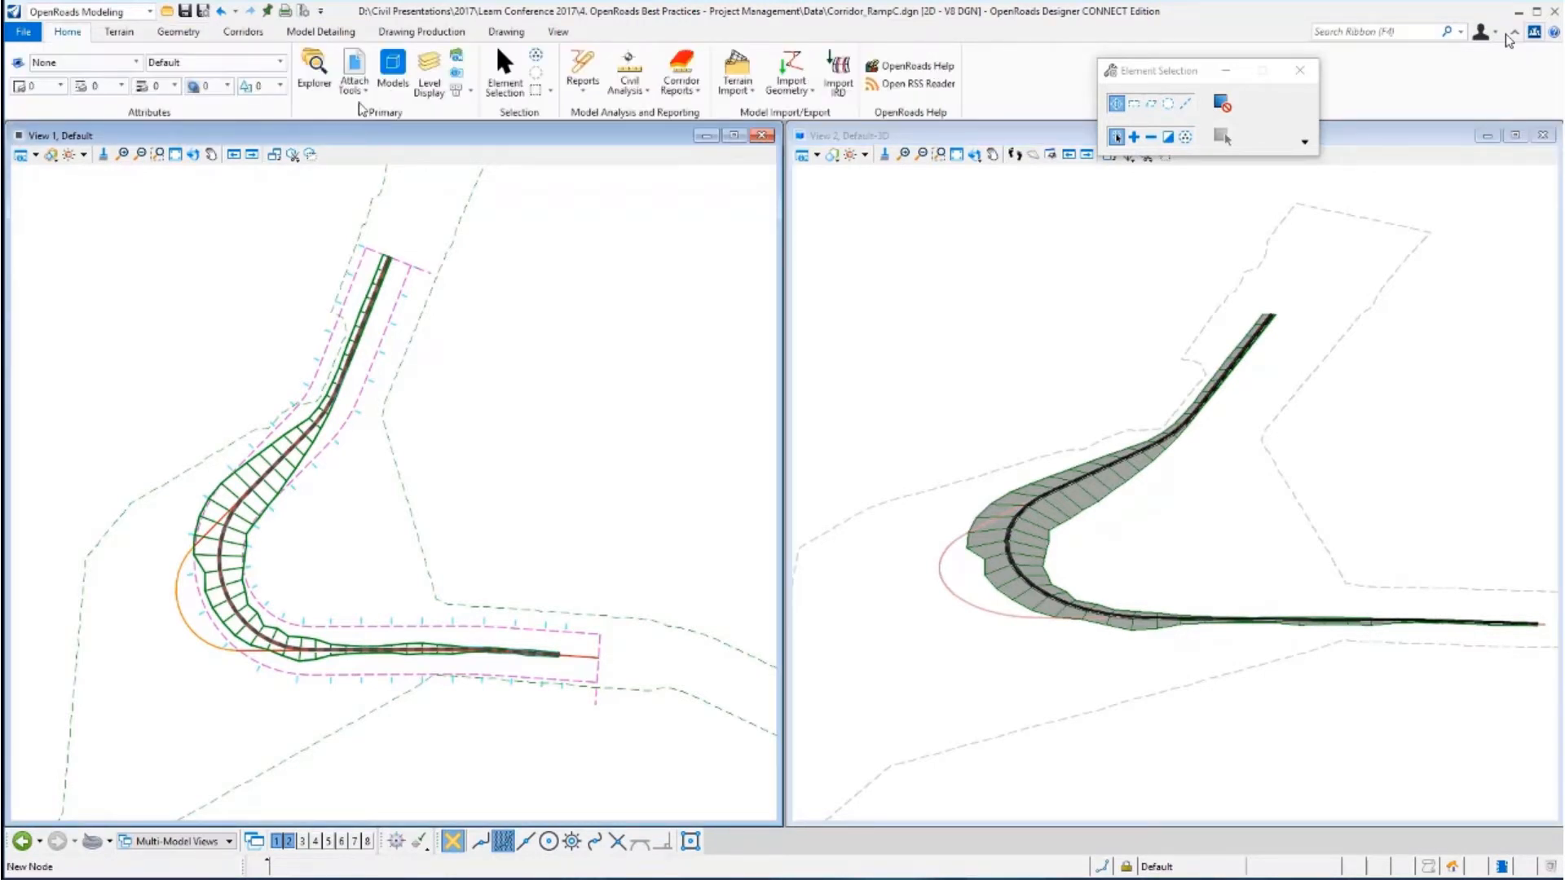
{"action": "left_click", "coordinate": [354, 67]}
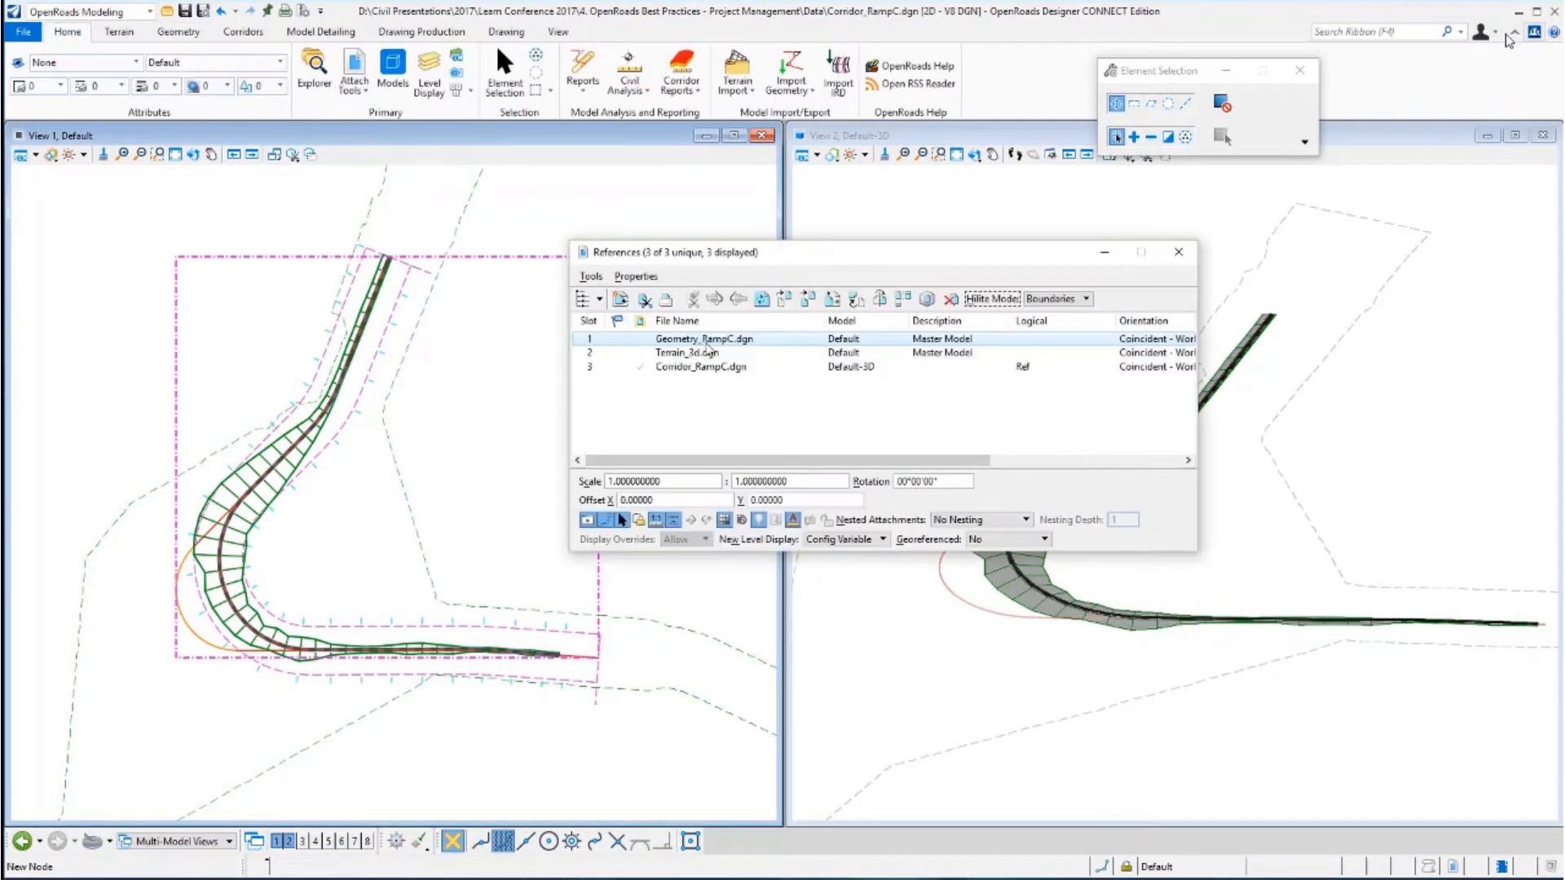
{"action": "left_click", "coordinate": [1179, 252]}
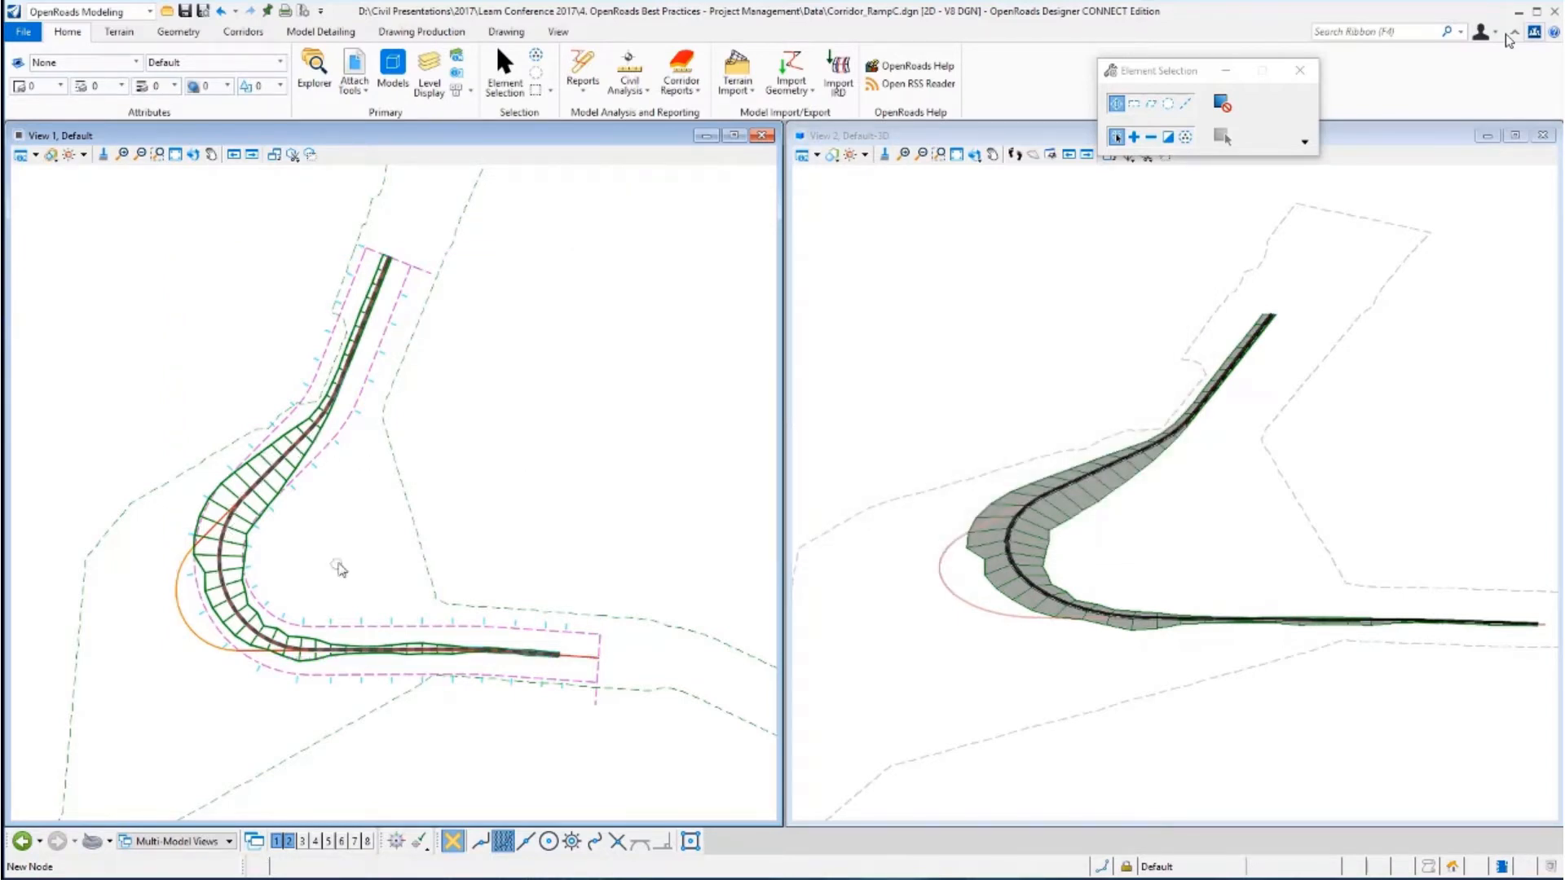
Change the Ramp C corridor's feature definition to Design.
{"action": "left_click", "coordinate": [372, 384]}
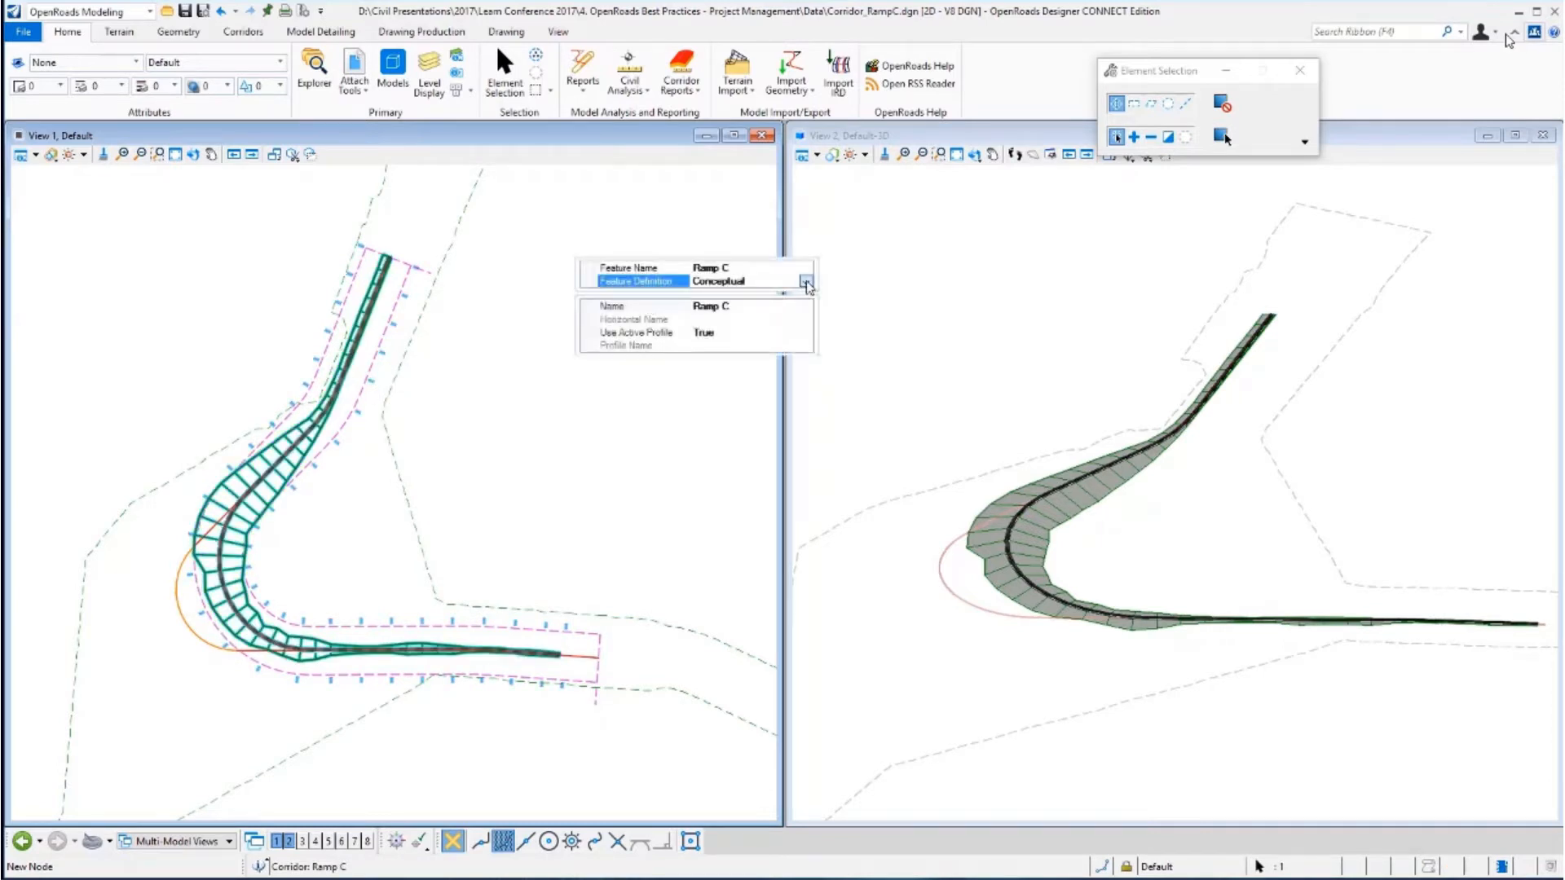
{"action": "left_click", "coordinate": [805, 282]}
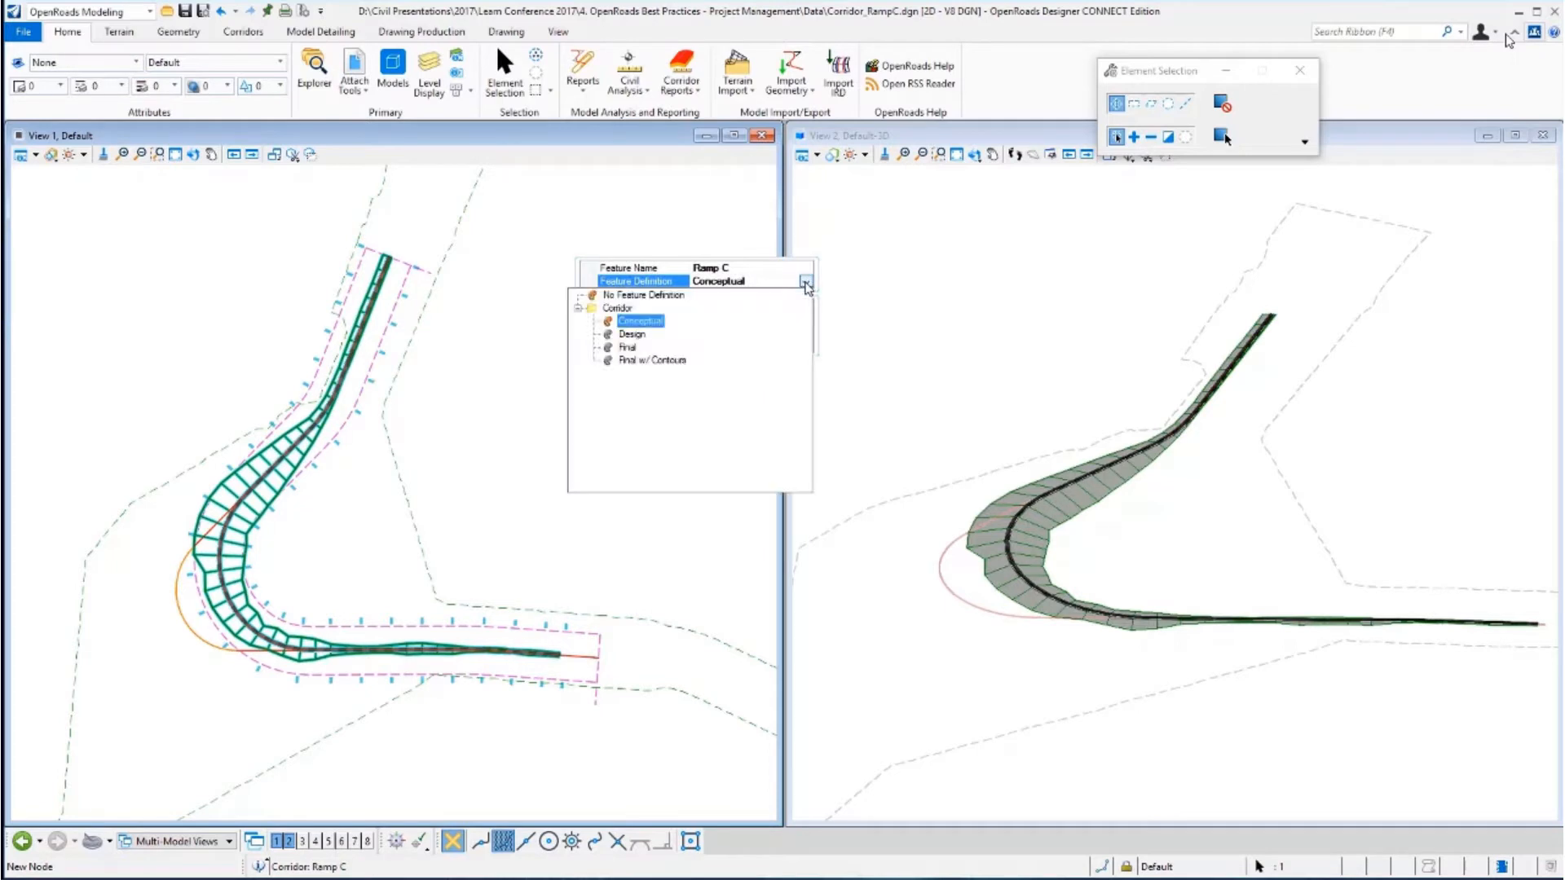
{"action": "left_click", "coordinate": [626, 350]}
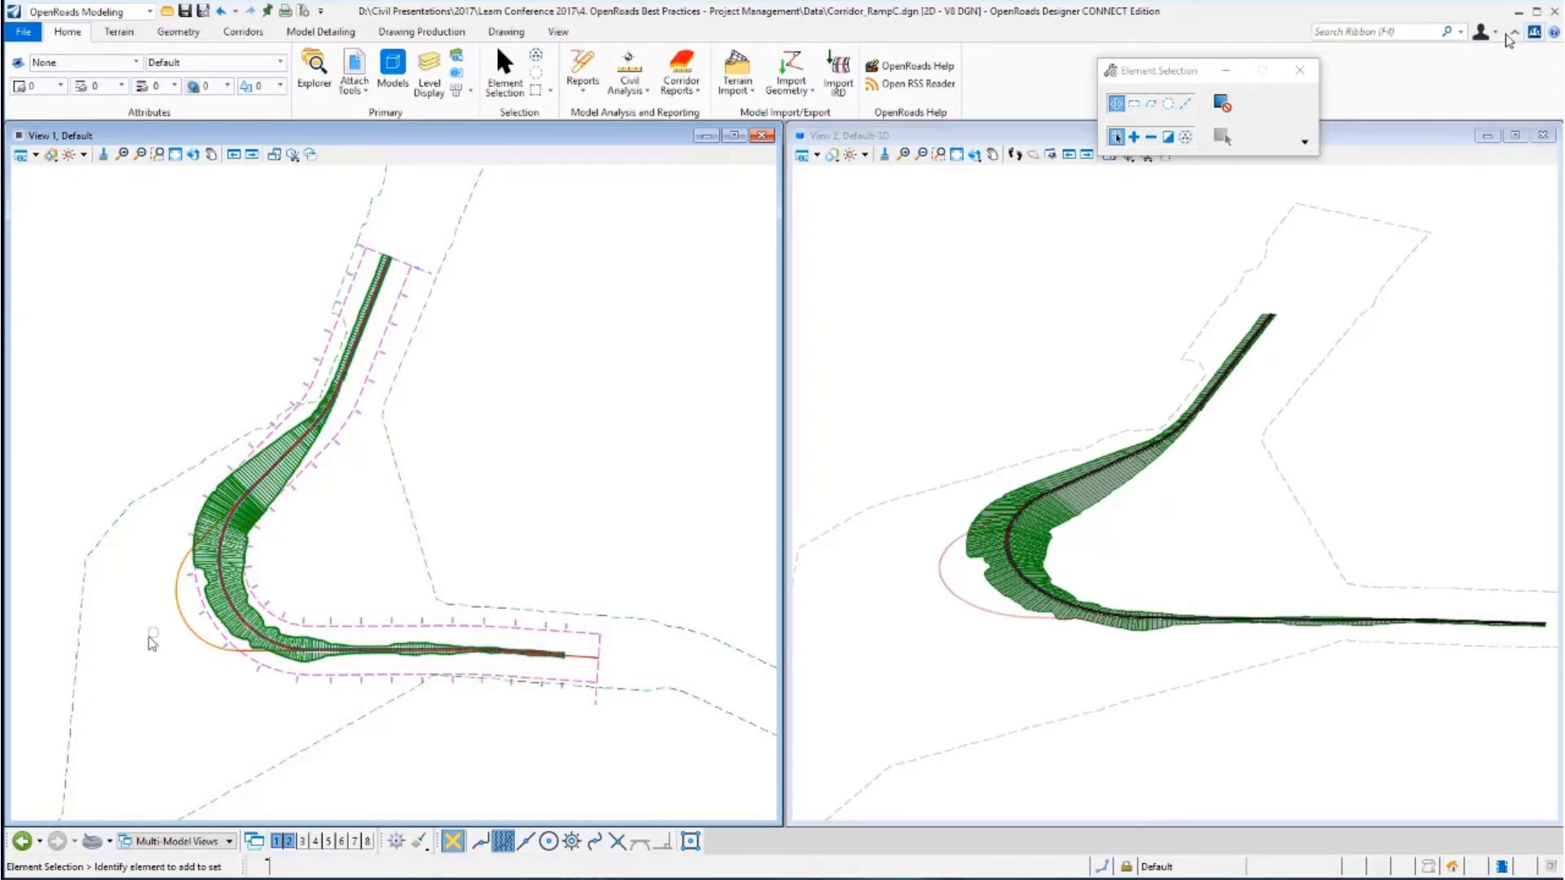
Run the corridor reattach key-in and reattach the Ramp C corridor to its baseline alignment, keeping the active profile.
{"action": "scroll", "coordinate": [159, 640], "scroll_direction": "up", "scroll_amount": 1}
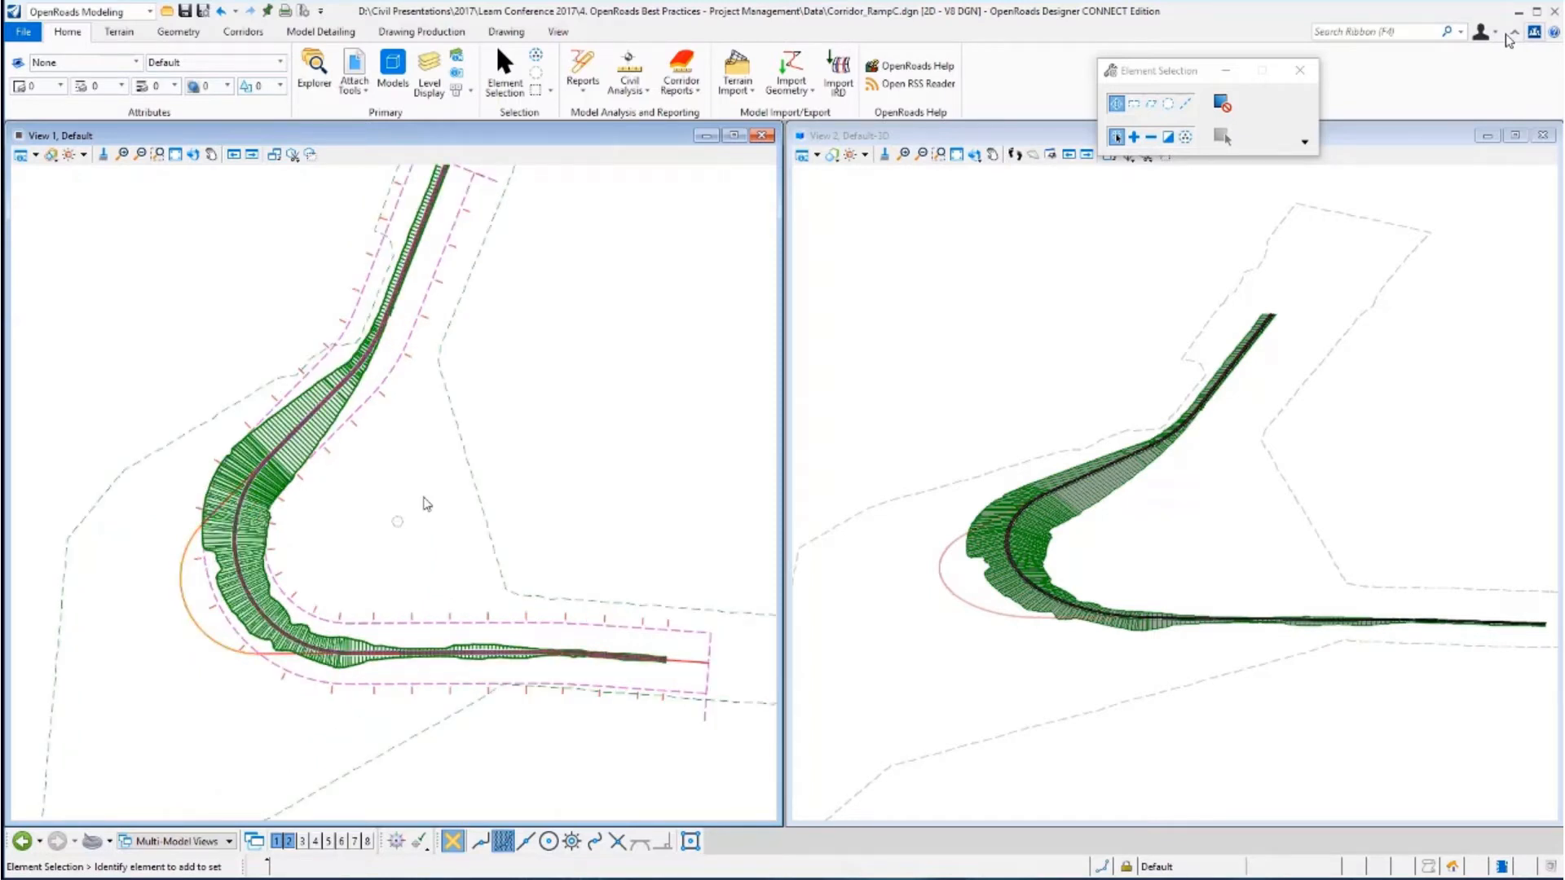
{"action": "left_click", "coordinate": [466, 89]}
{"action": "left_click", "coordinate": [512, 114]}
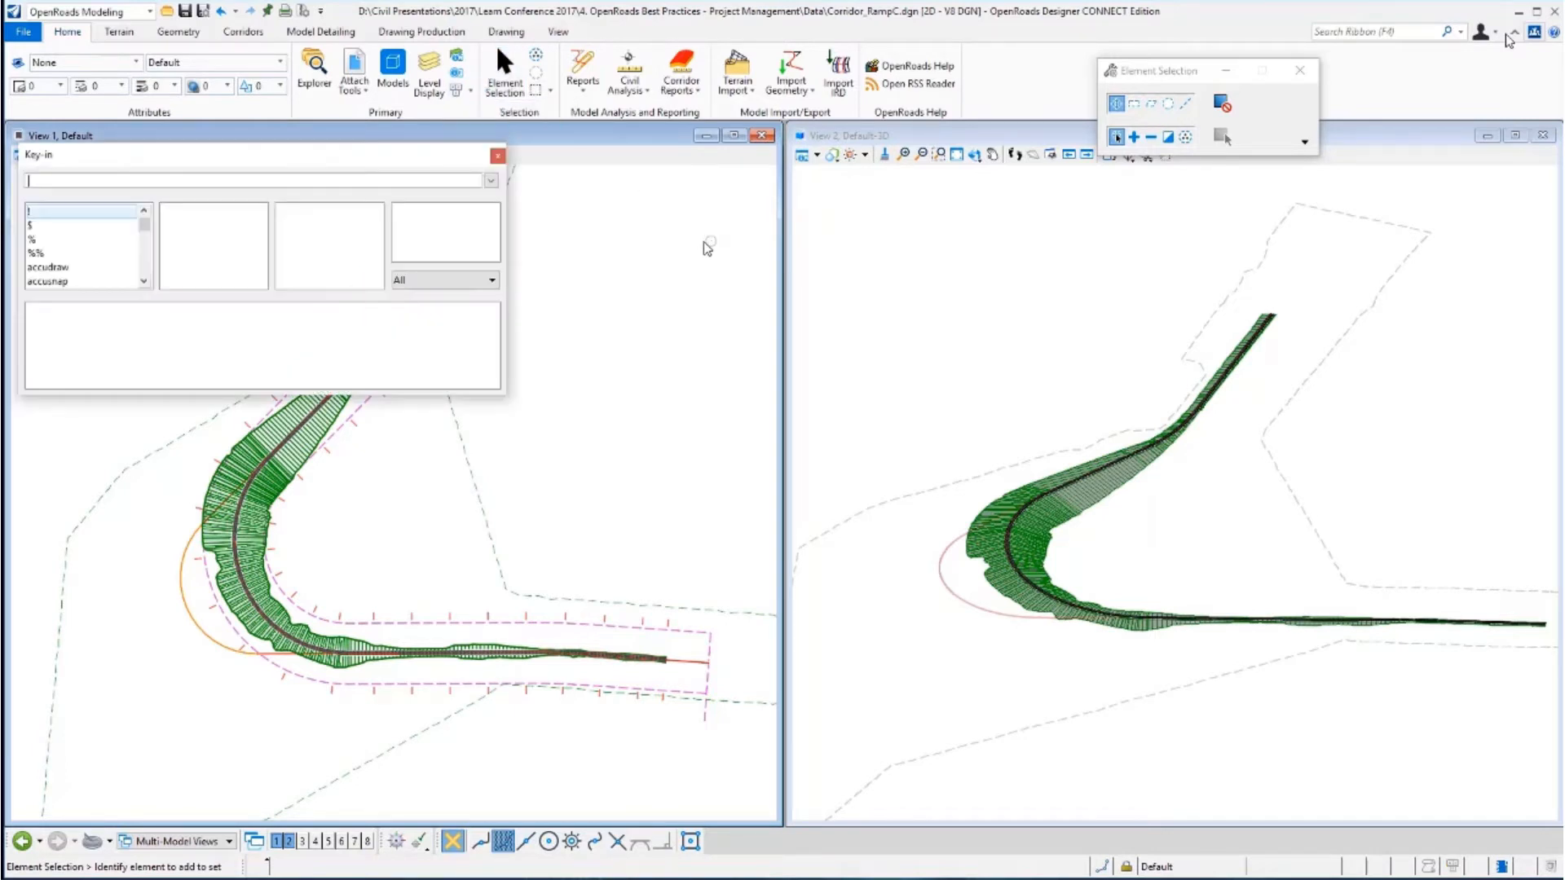
{"action": "left_click_drag", "start_coordinate": [296, 130], "coordinate": [736, 258]}
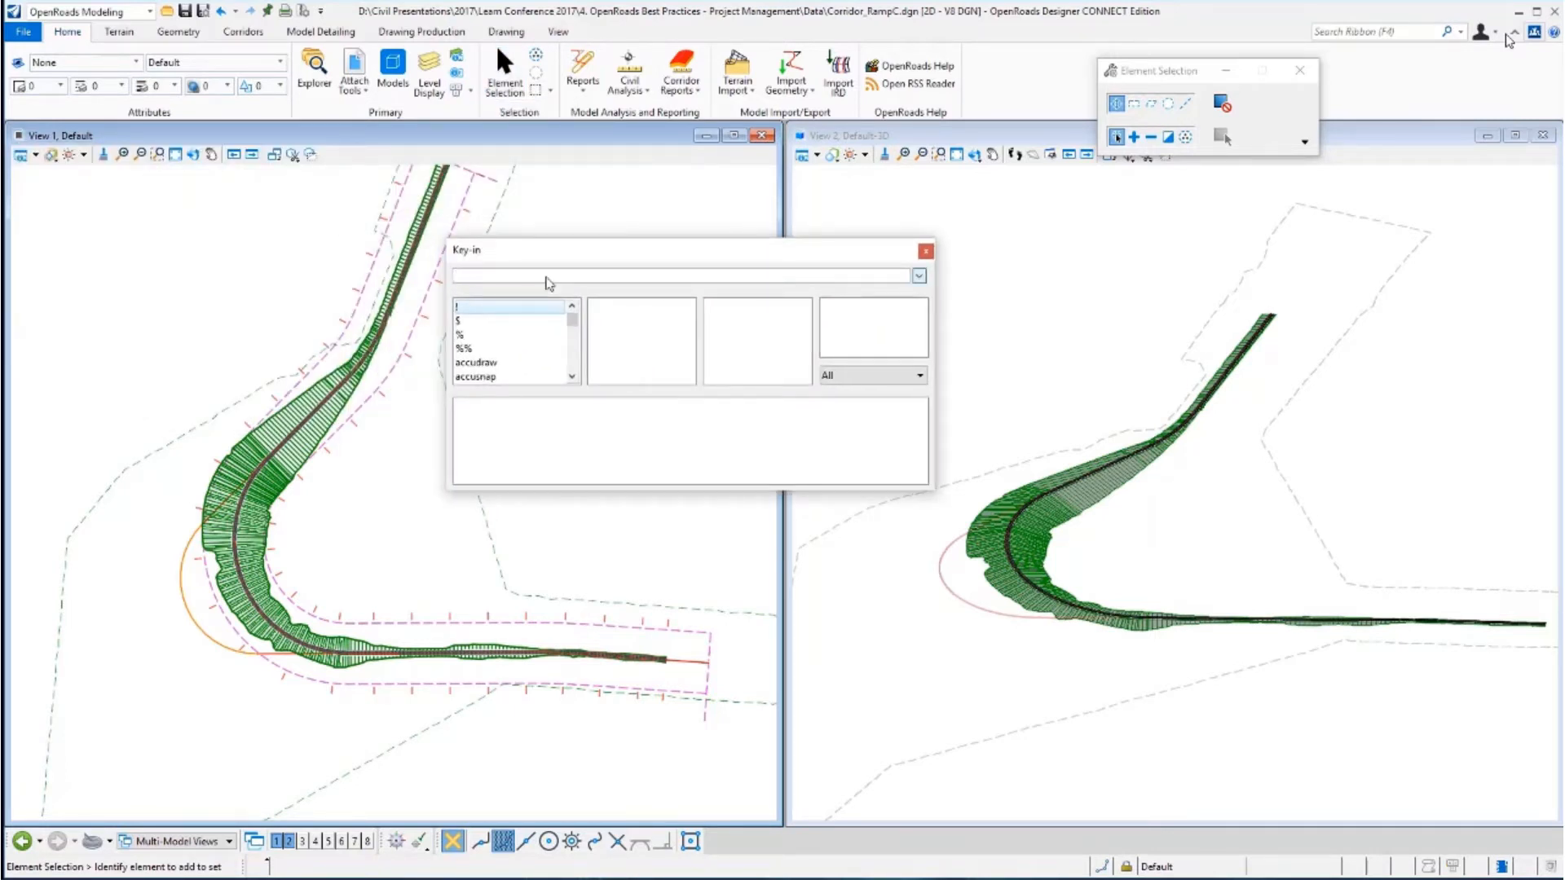
{"action": "type", "text": "corridor reattach"}
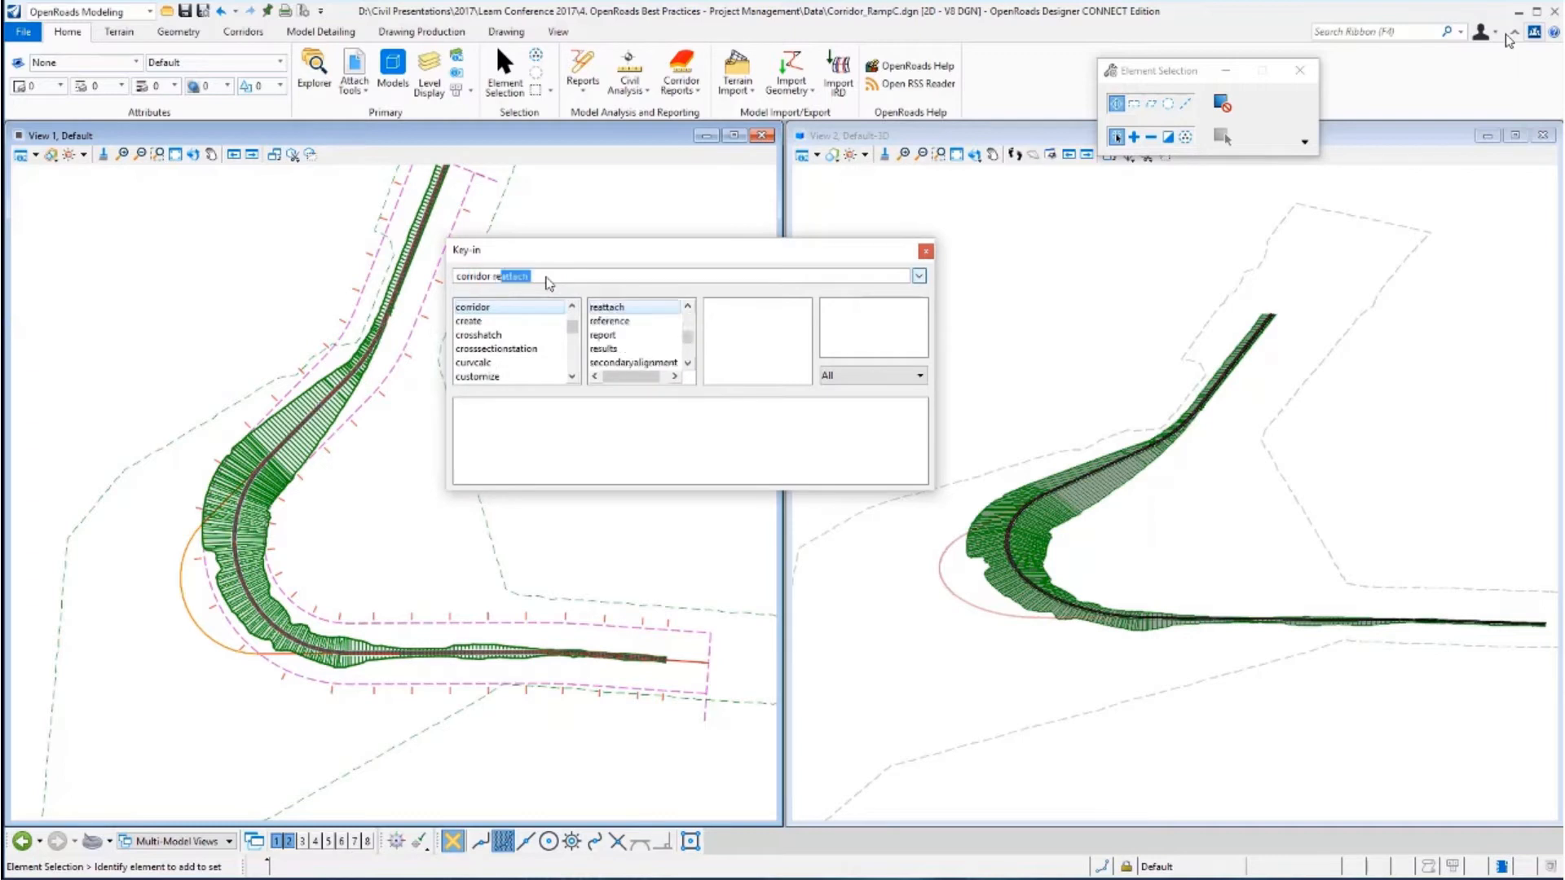
{"action": "key", "text": "End"}
{"action": "key", "text": "Return"}
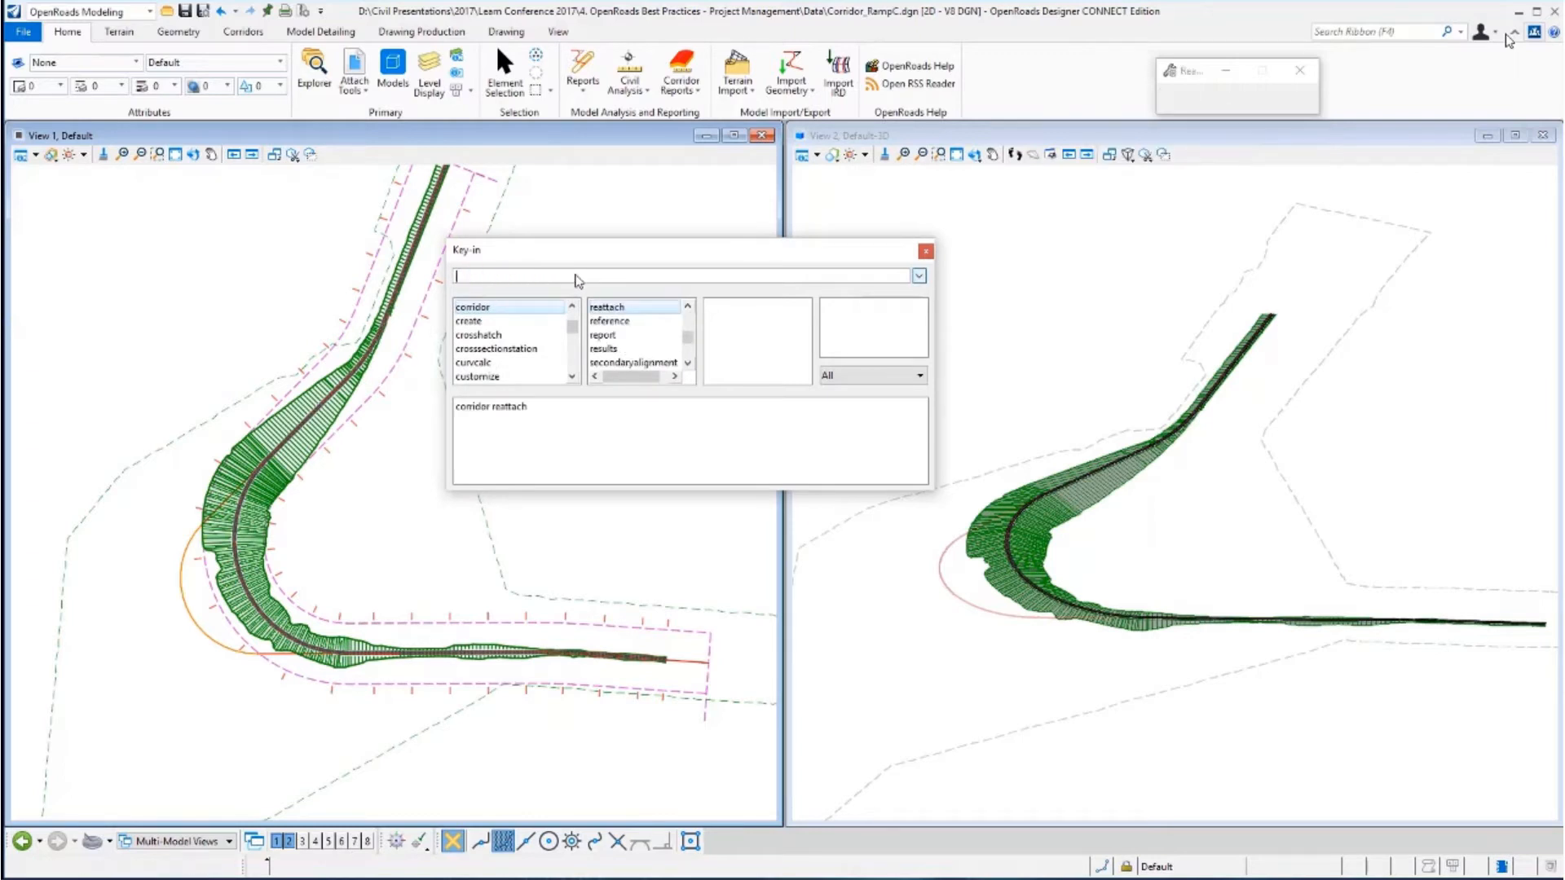
{"action": "left_click_drag", "start_coordinate": [587, 251], "coordinate": [774, 223]}
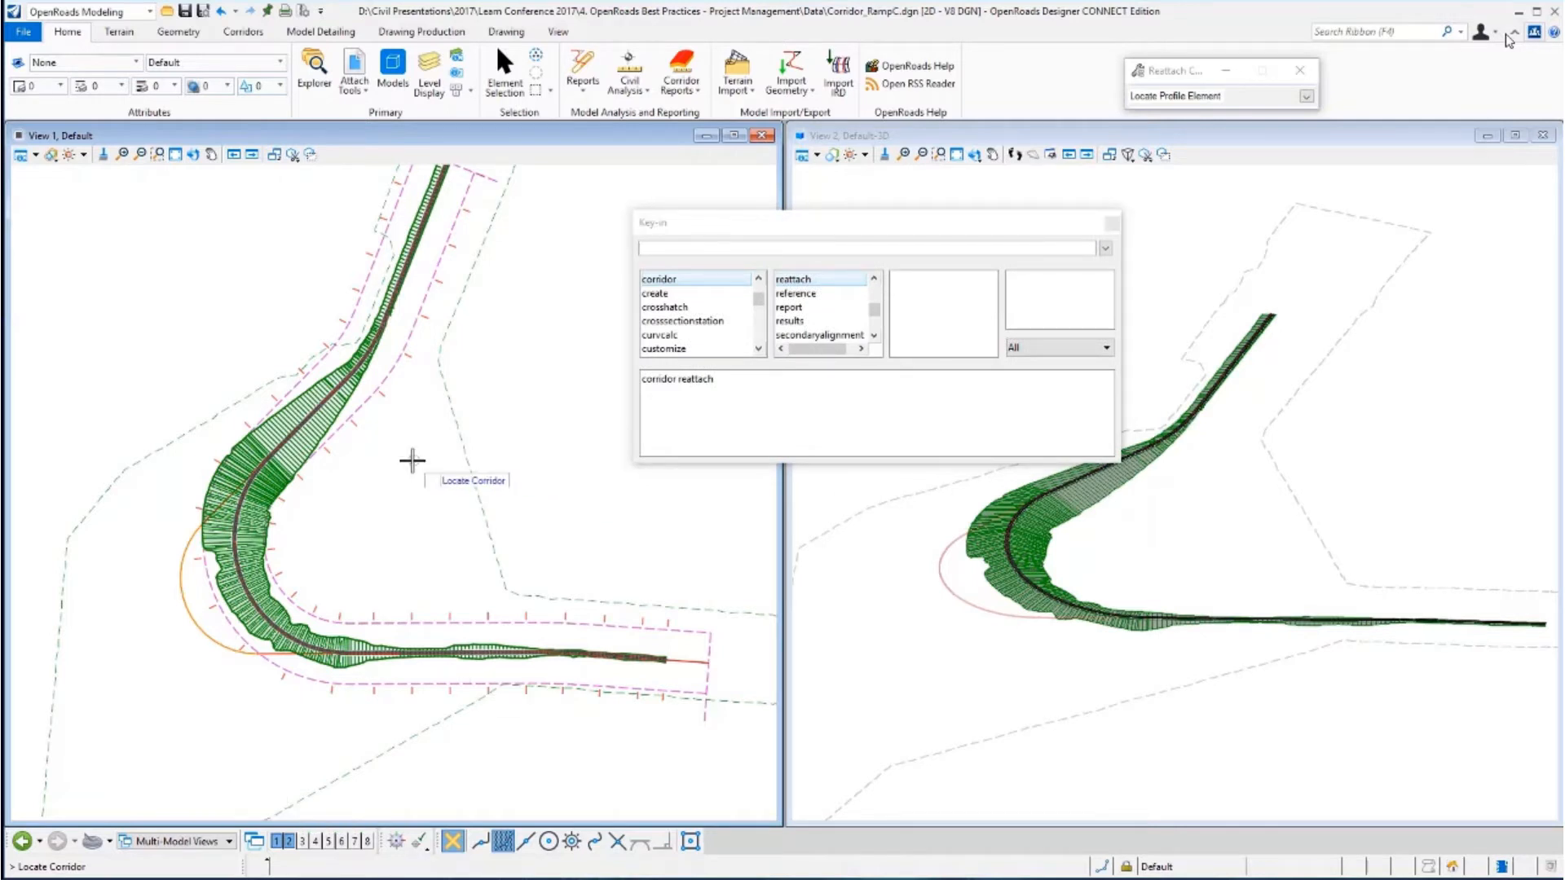
{"action": "left_click", "coordinate": [383, 395]}
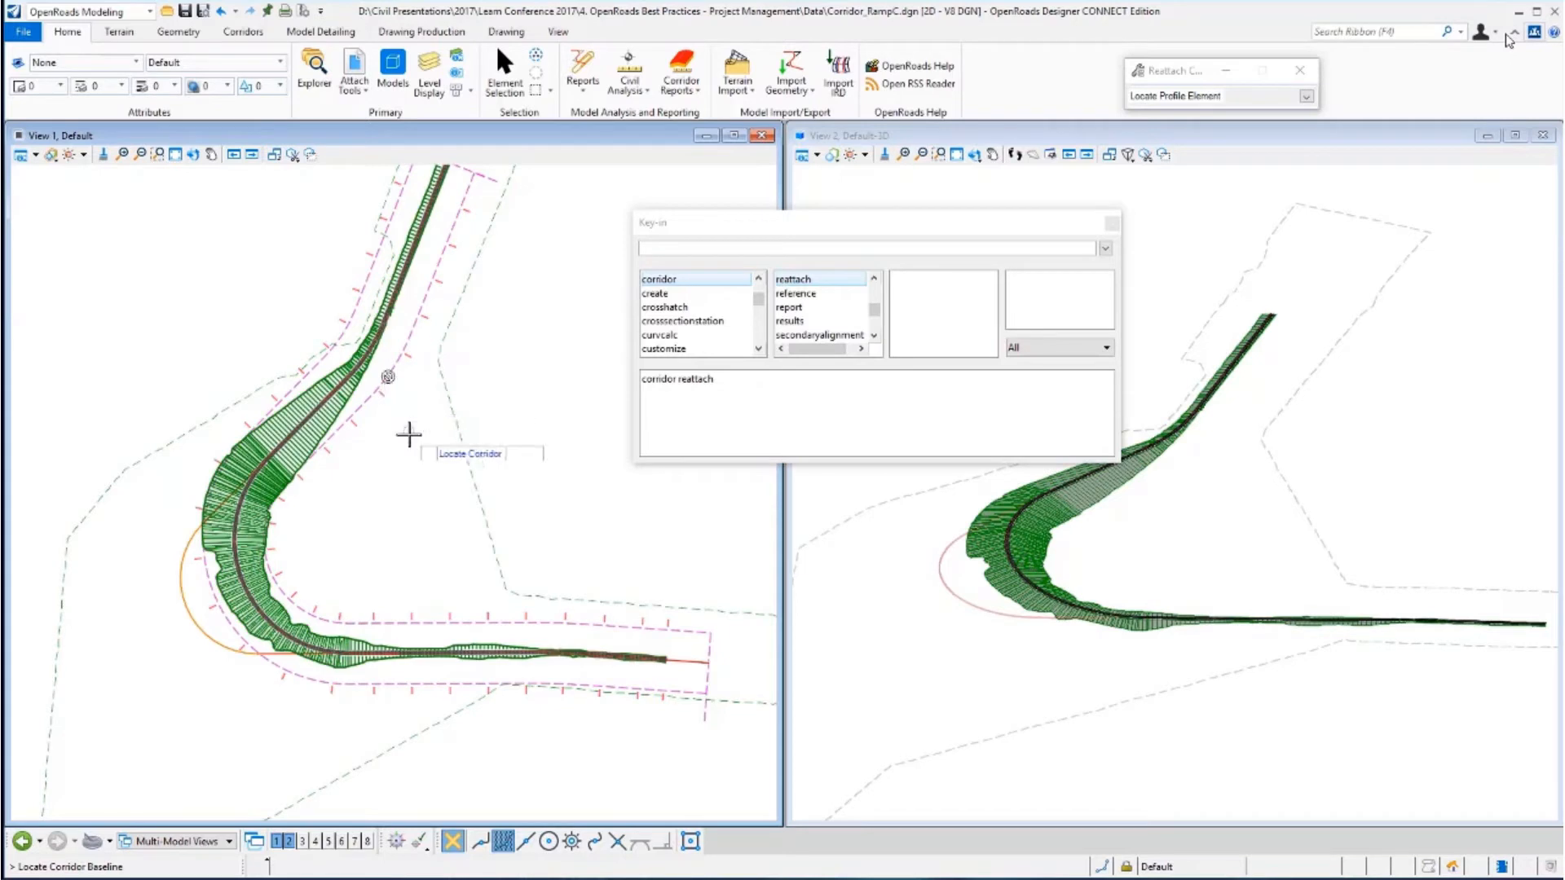
{"action": "left_click", "coordinate": [184, 561]}
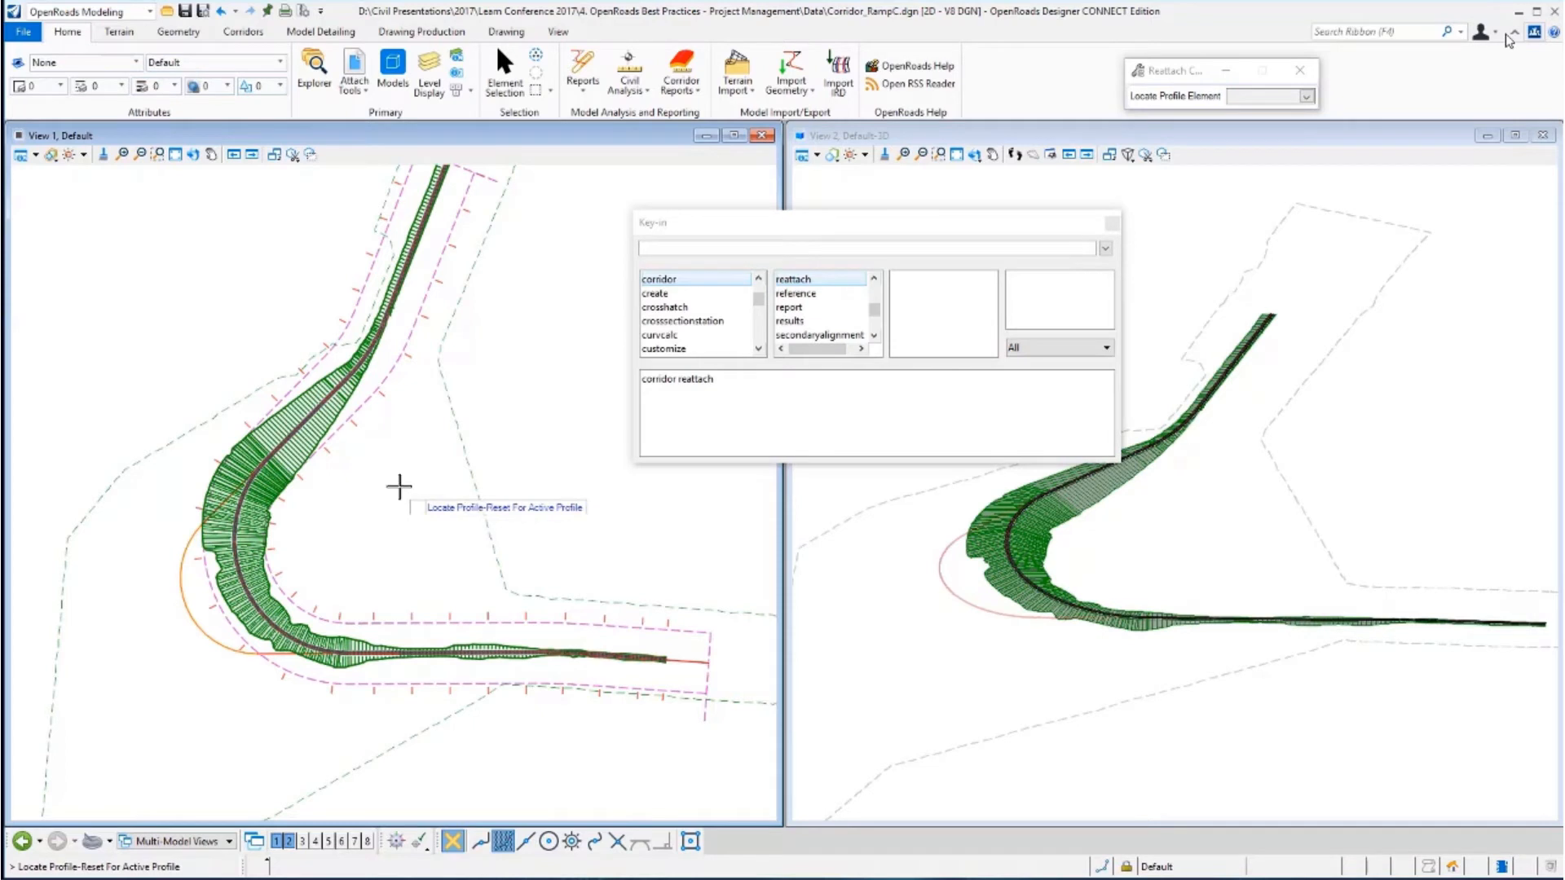
{"action": "right_click", "coordinate": [399, 486]}
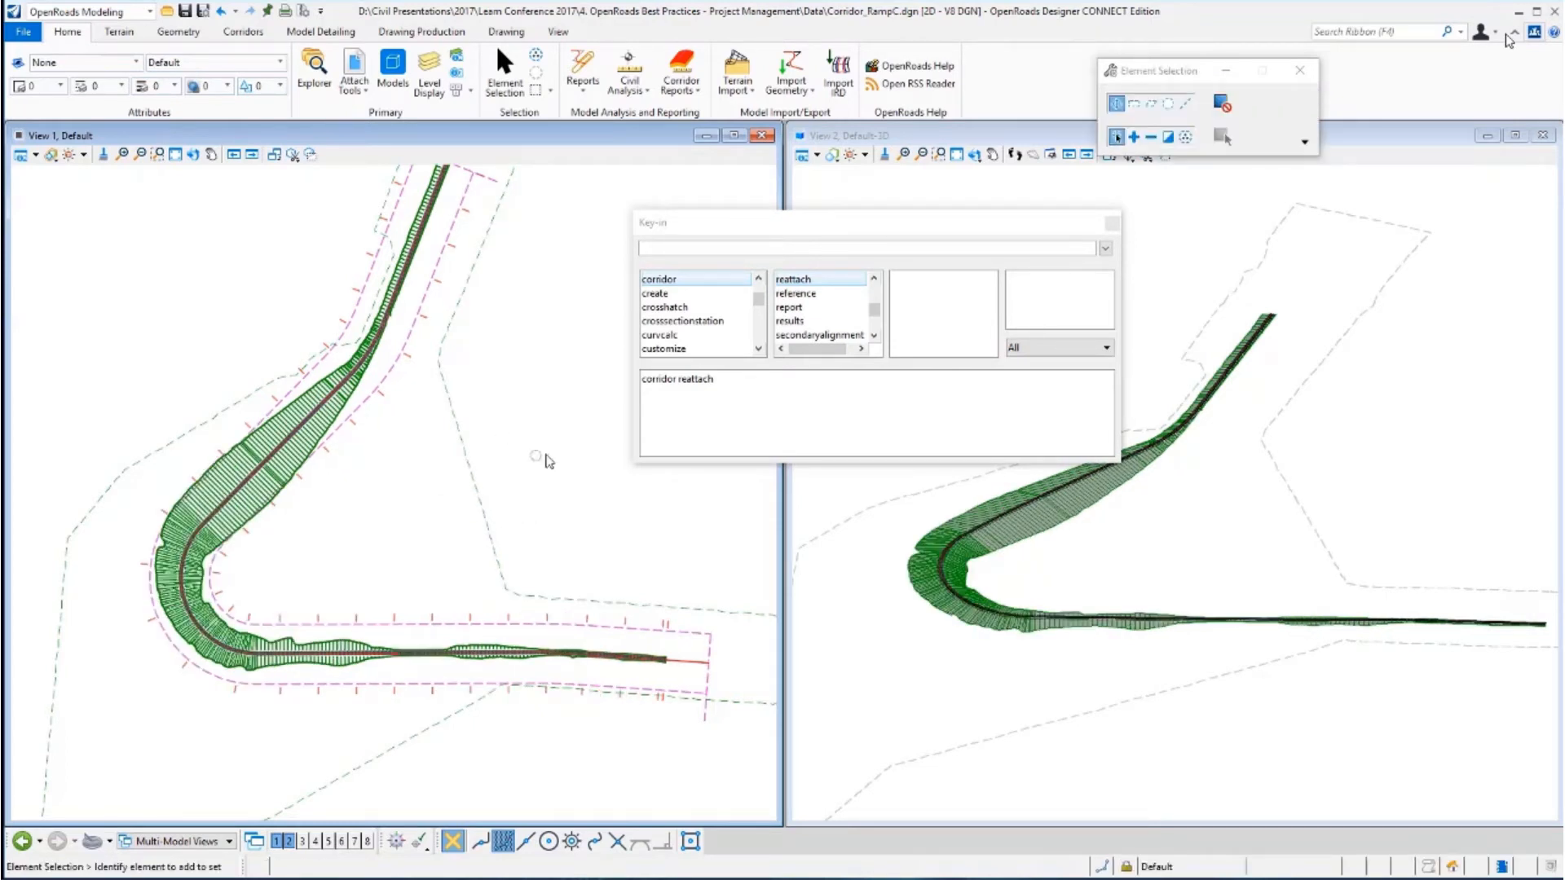
{"action": "left_click", "coordinate": [1110, 224]}
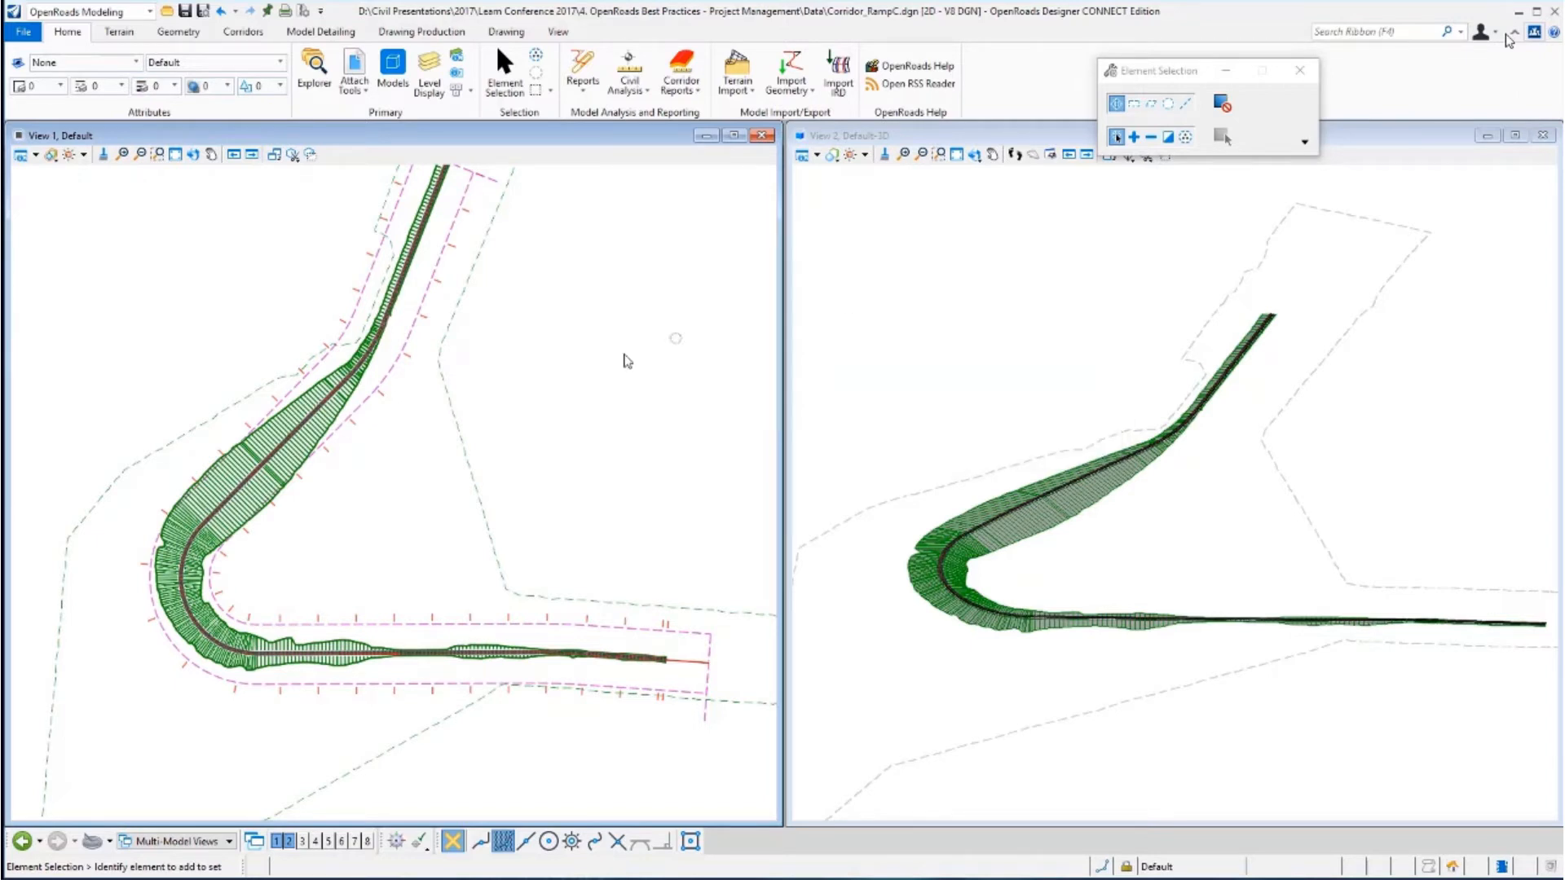
Try to detach the Terrain_3d.dgn reference from the corridor file.
{"action": "scroll", "coordinate": [324, 545], "scroll_direction": "up", "scroll_amount": 1}
{"action": "scroll", "coordinate": [343, 538], "scroll_direction": "down", "scroll_amount": 1}
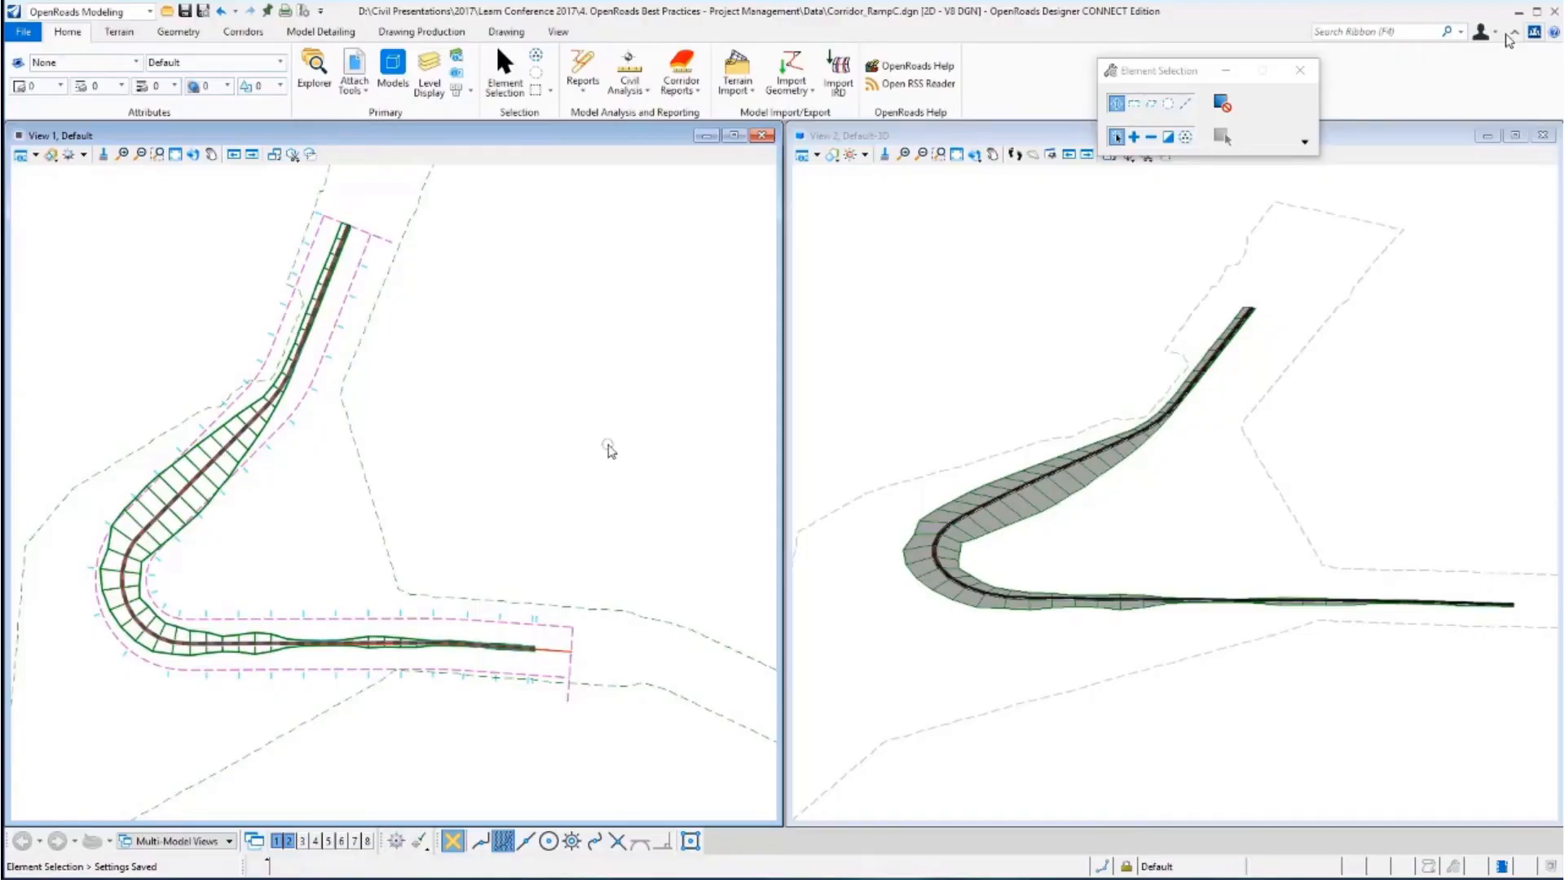
{"action": "left_click", "coordinate": [356, 72]}
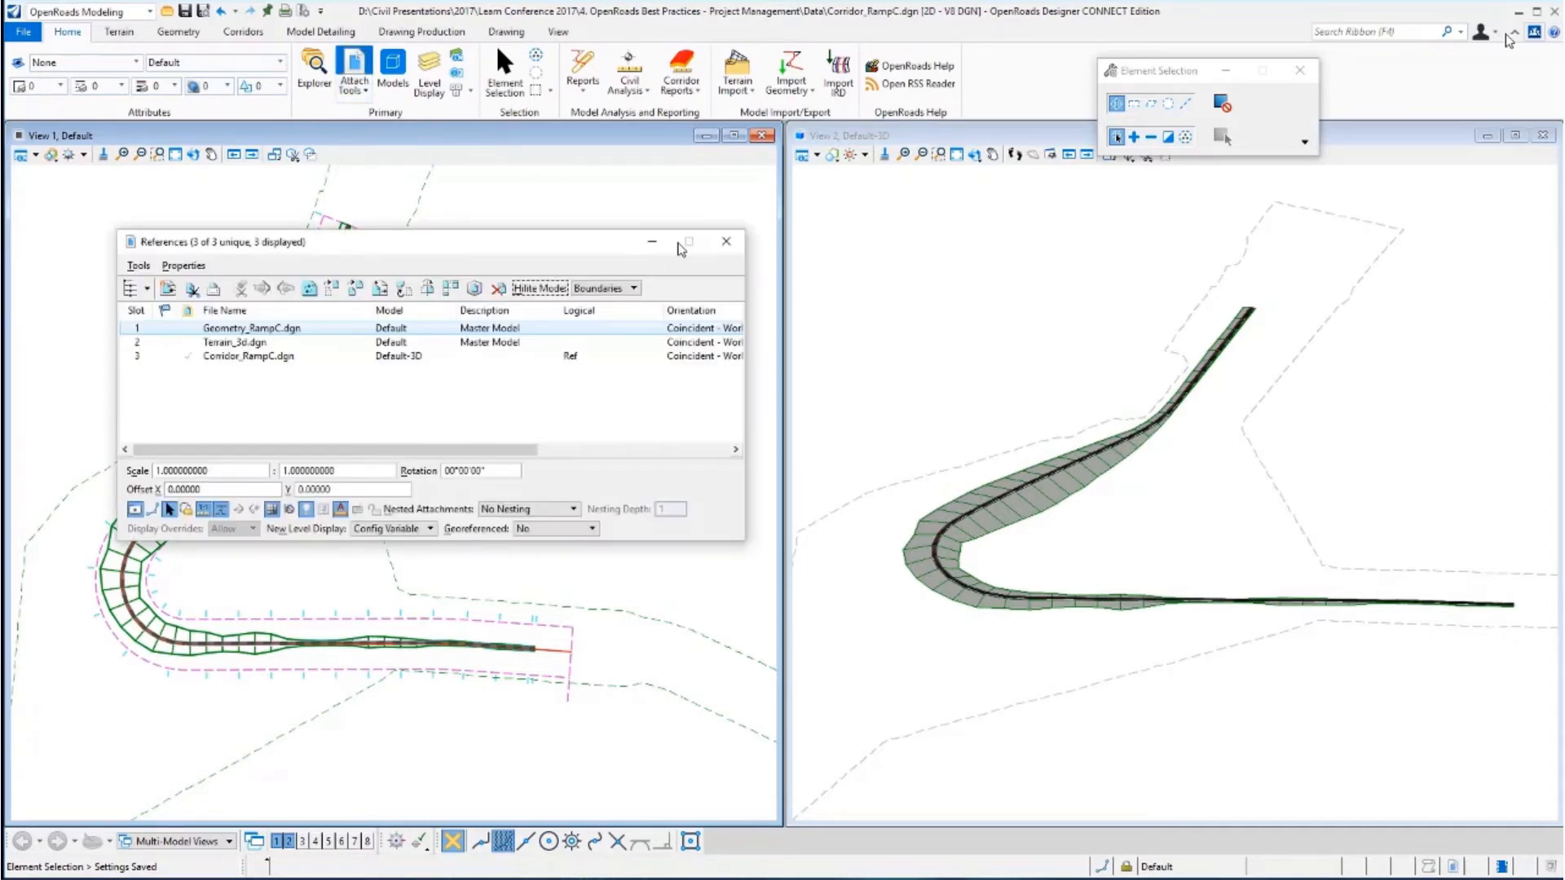
{"action": "left_click_drag", "start_coordinate": [533, 249], "coordinate": [897, 285]}
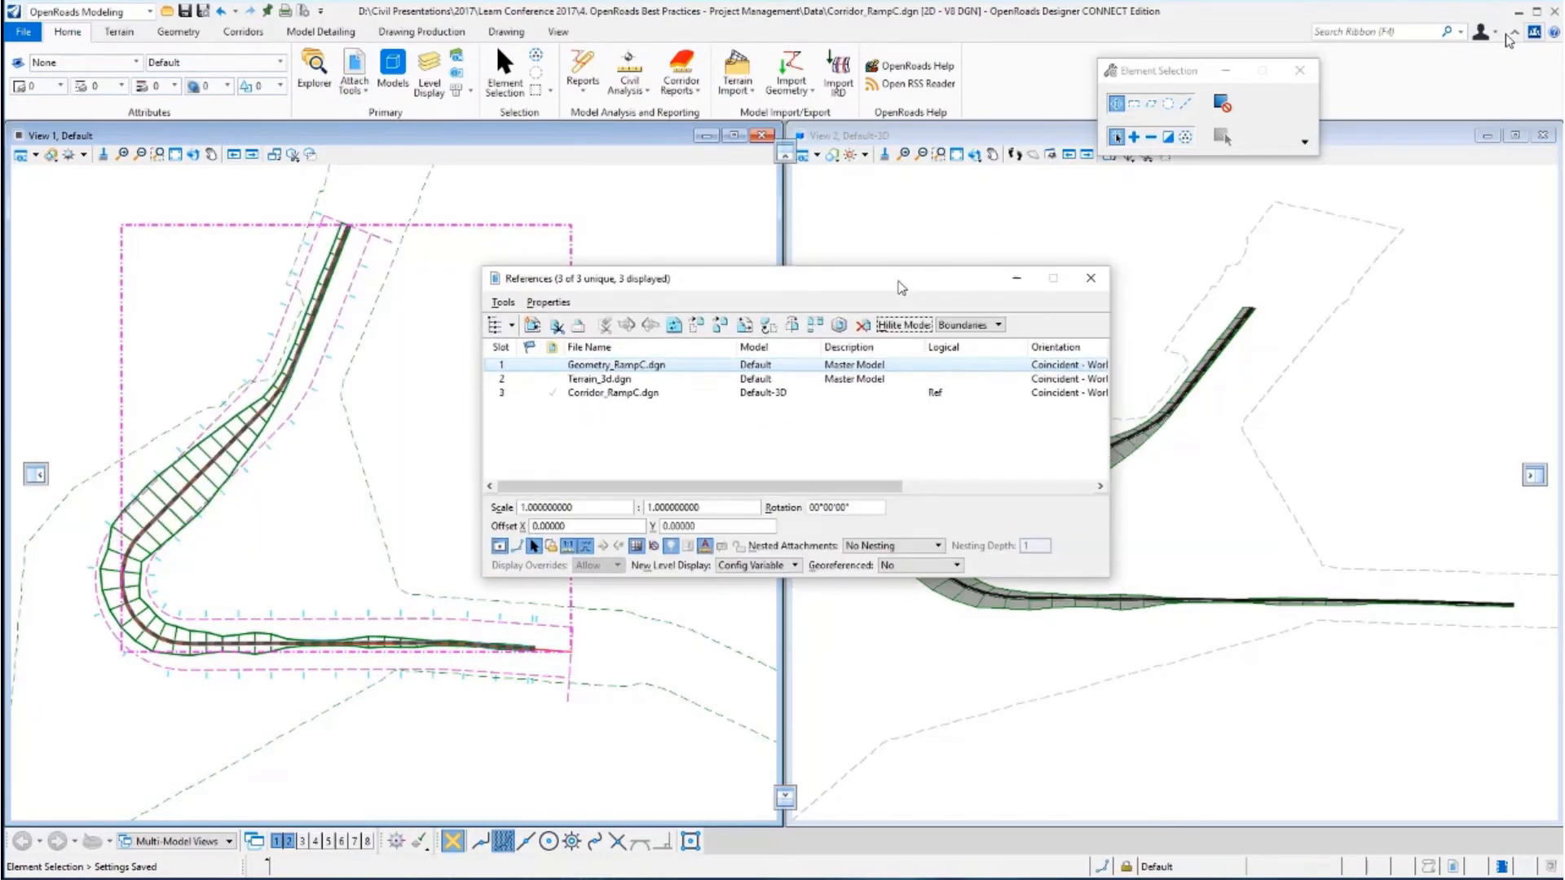
{"action": "left_click", "coordinate": [626, 380]}
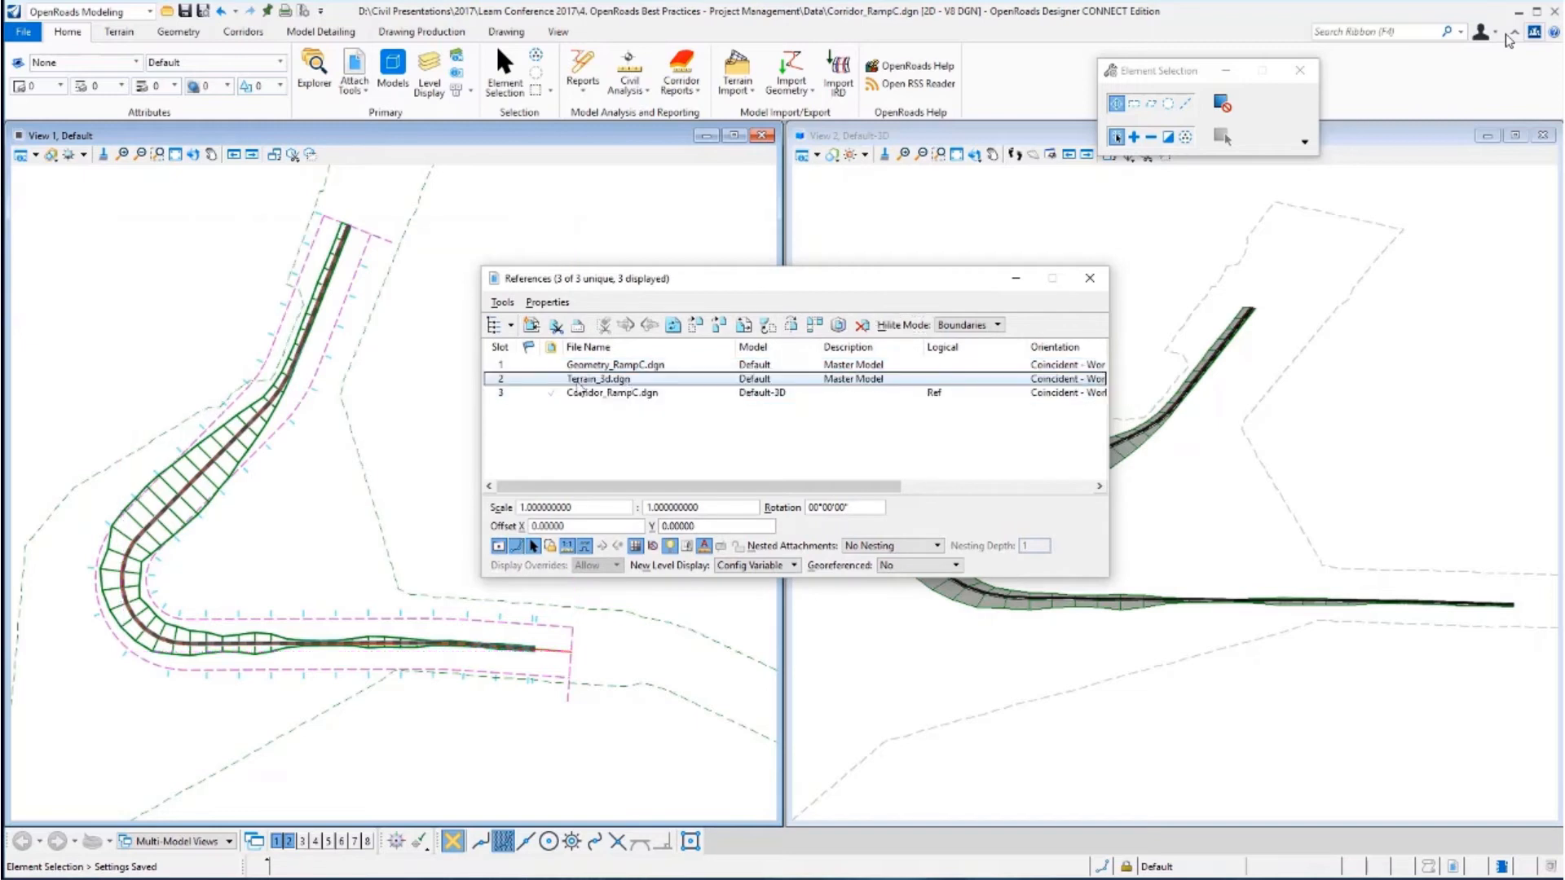
{"action": "left_click", "coordinate": [502, 303]}
{"action": "left_click", "coordinate": [521, 344]}
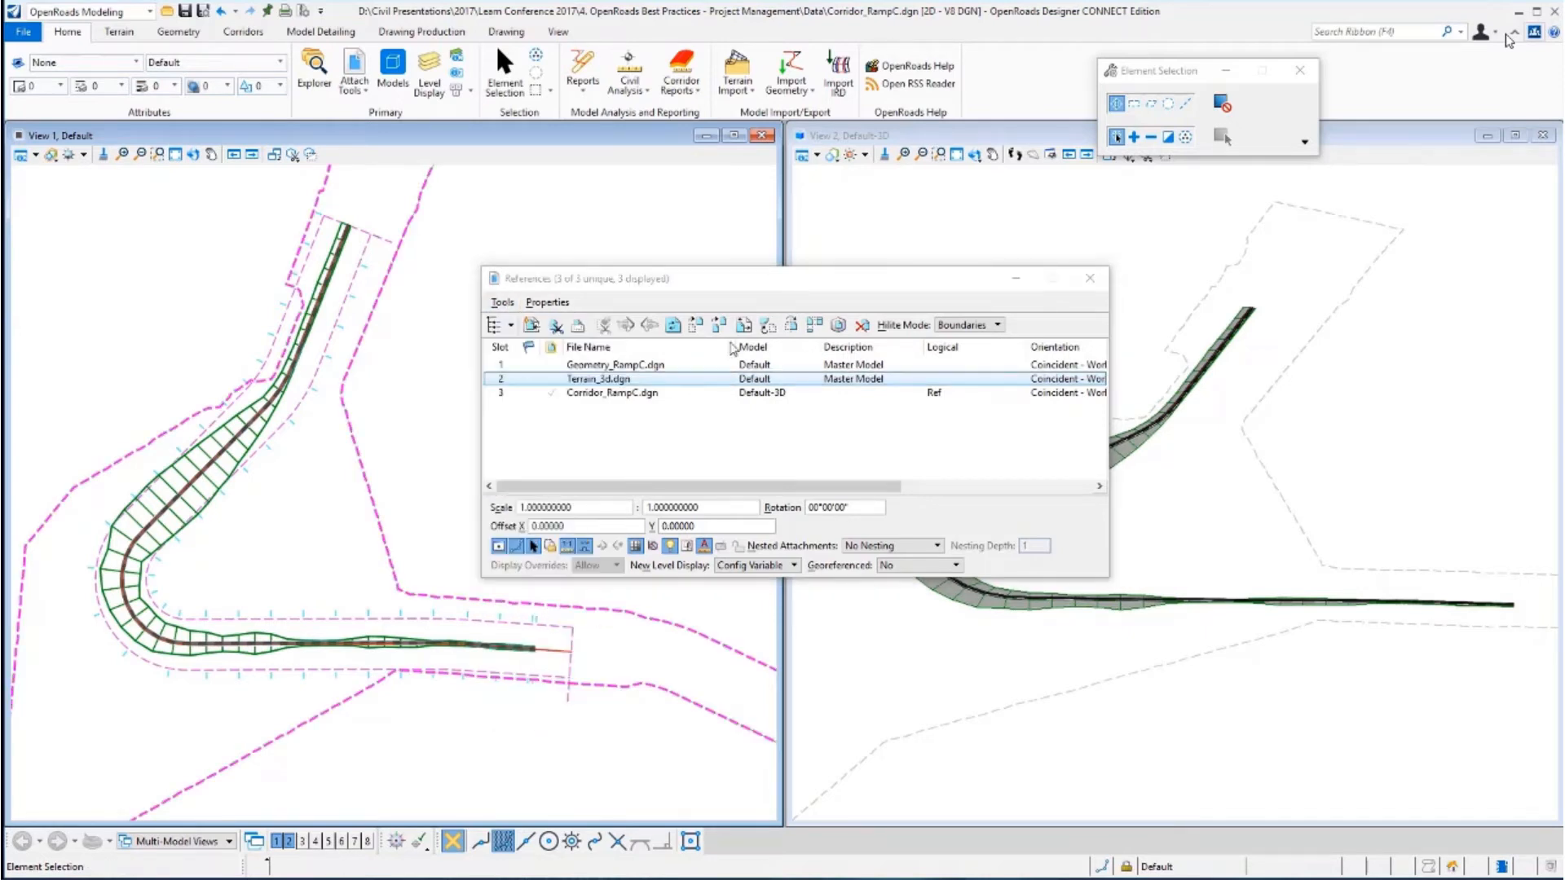
{"action": "left_click_drag", "start_coordinate": [768, 238], "coordinate": [774, 270]}
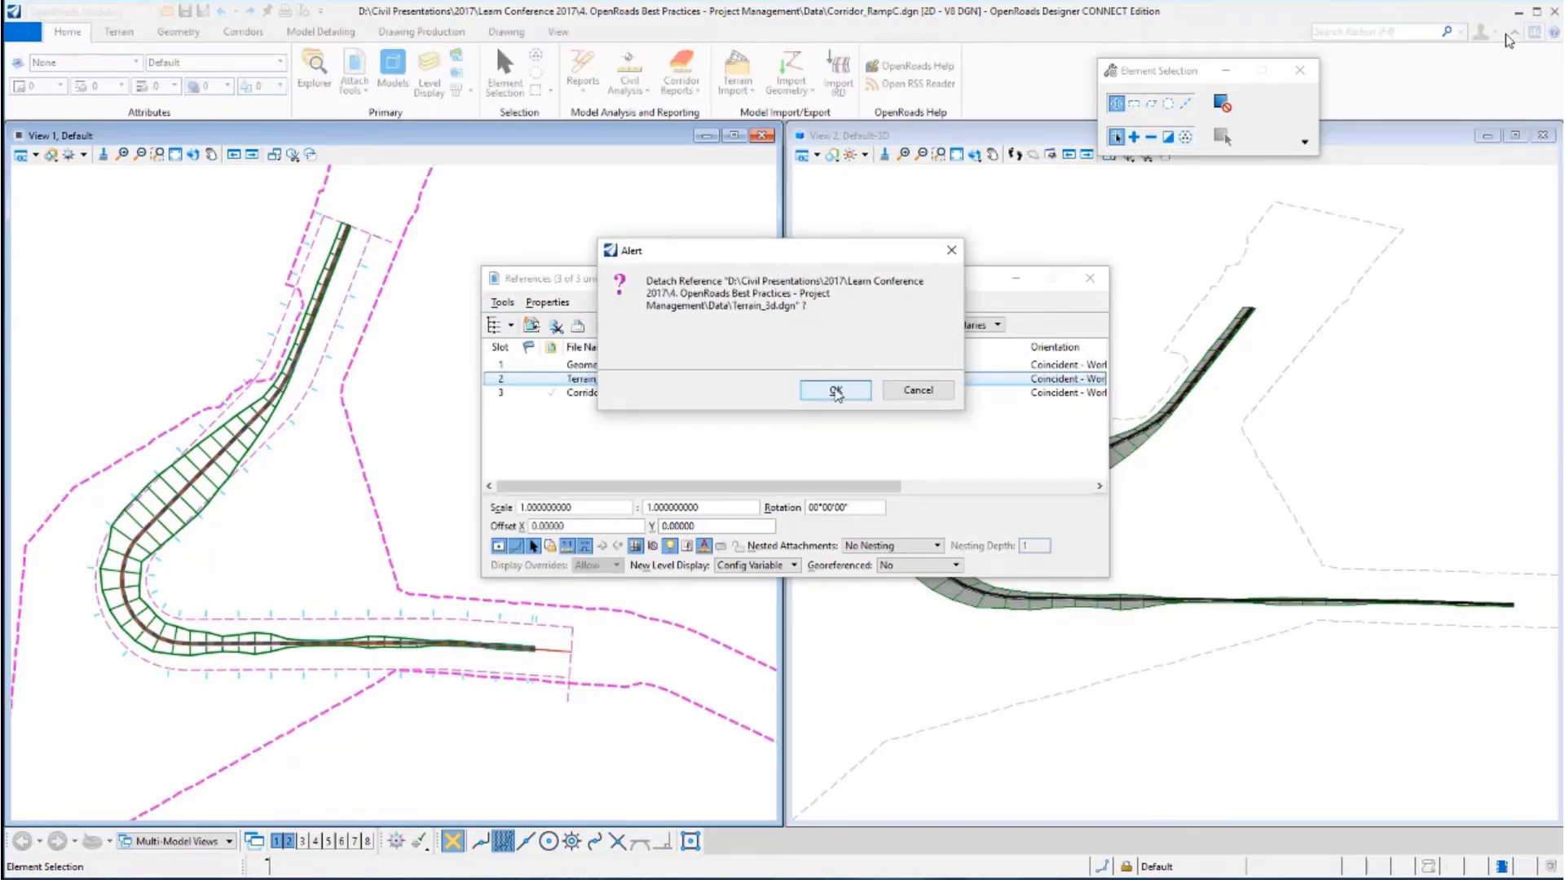
{"action": "left_click", "coordinate": [837, 391]}
{"action": "left_click_drag", "start_coordinate": [821, 422], "coordinate": [809, 362]}
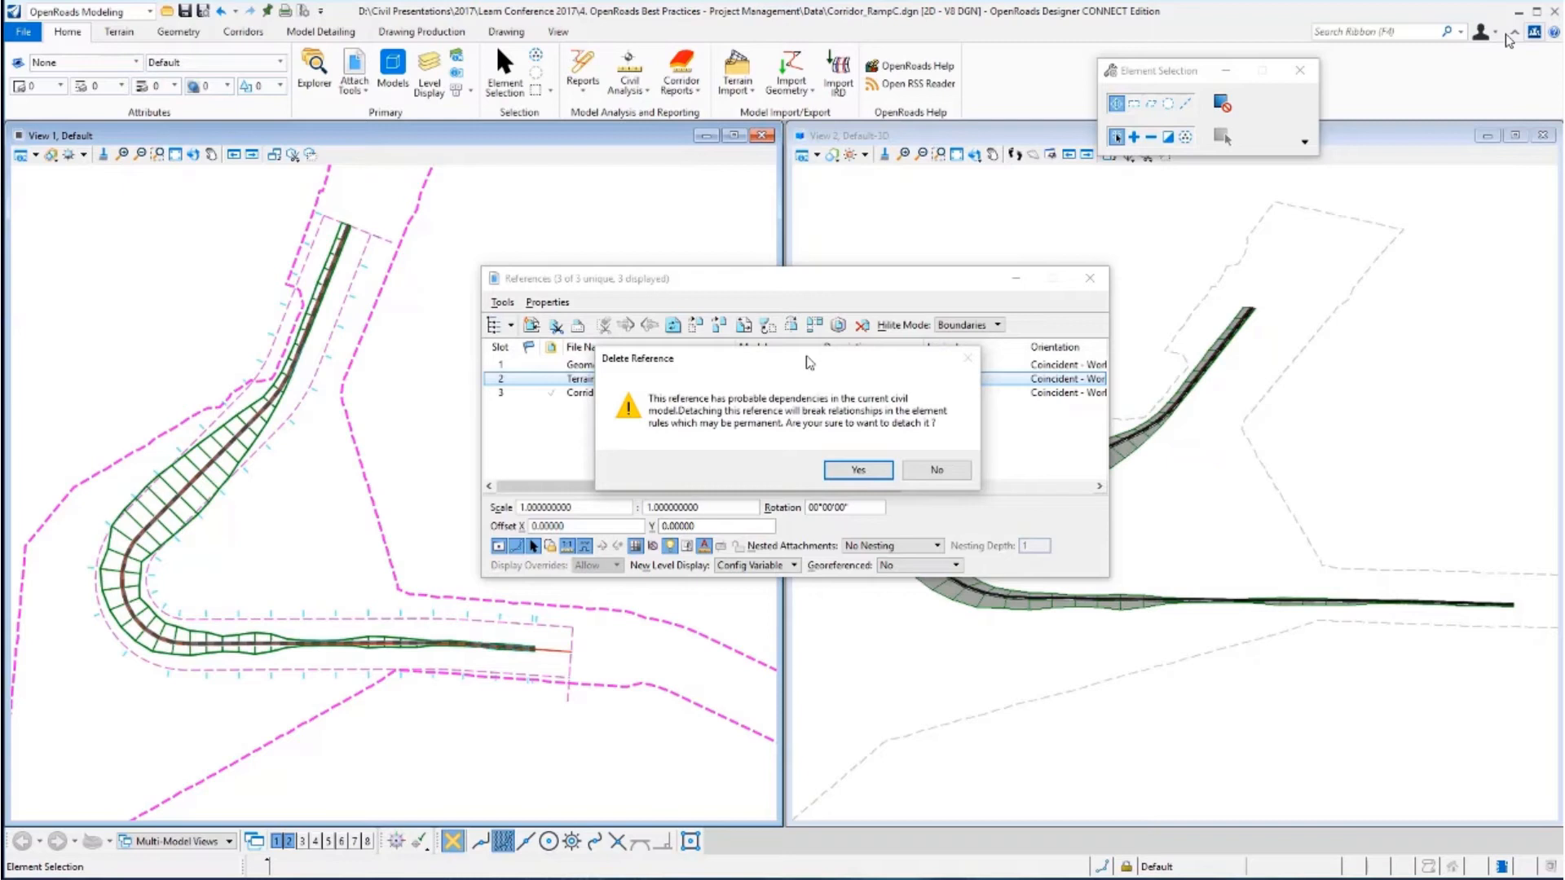
{"action": "left_click", "coordinate": [934, 471]}
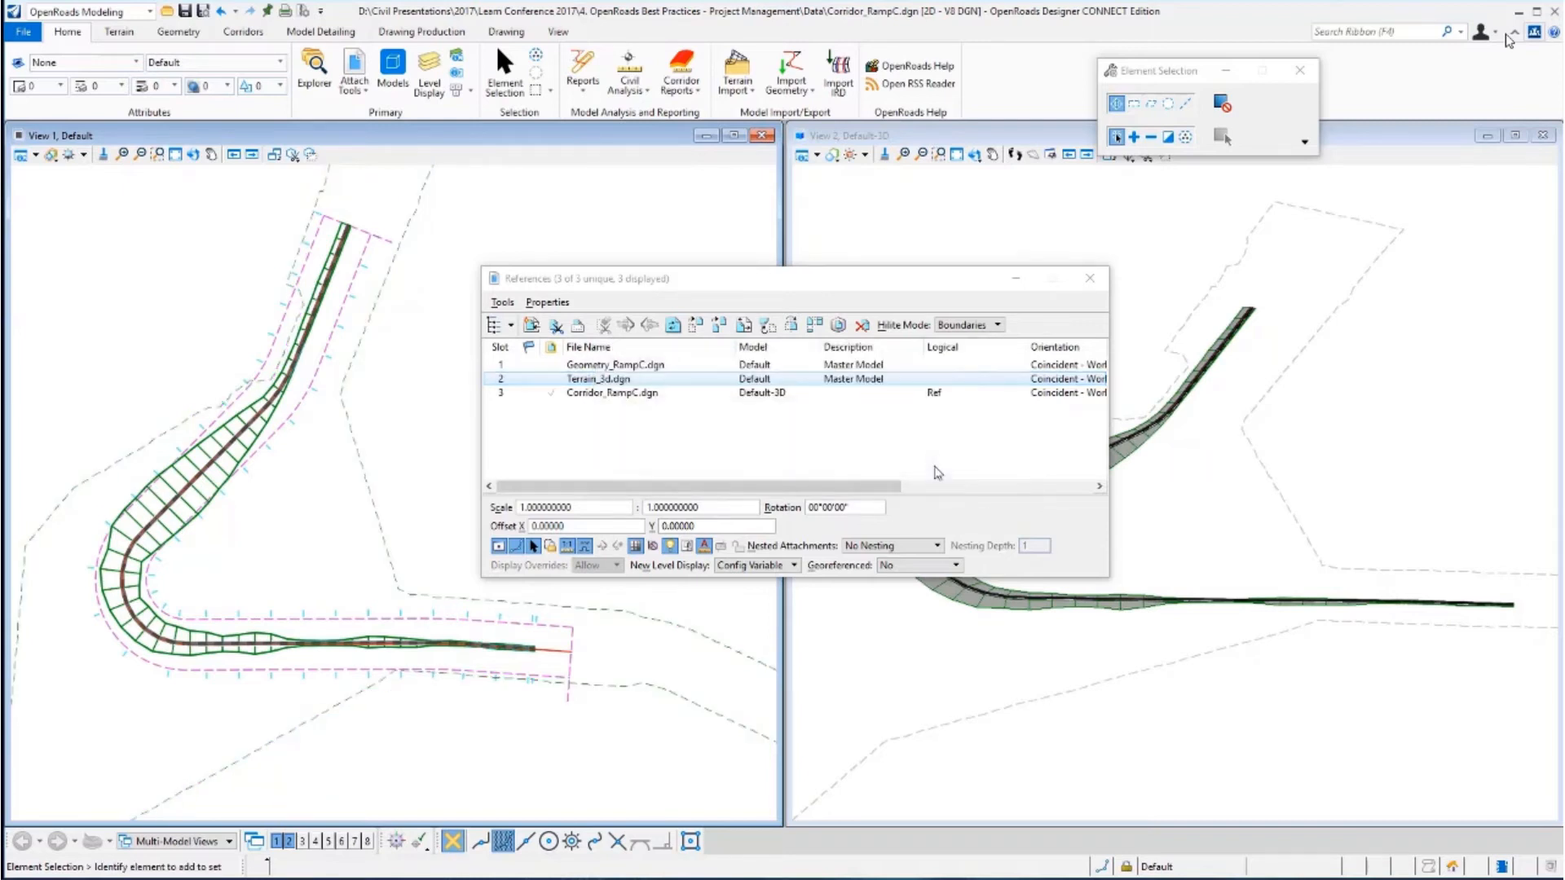
Try to detach the Geometry_RampC.dgn reference, then close the references list.
{"action": "left_click", "coordinate": [635, 369]}
{"action": "left_click", "coordinate": [502, 302]}
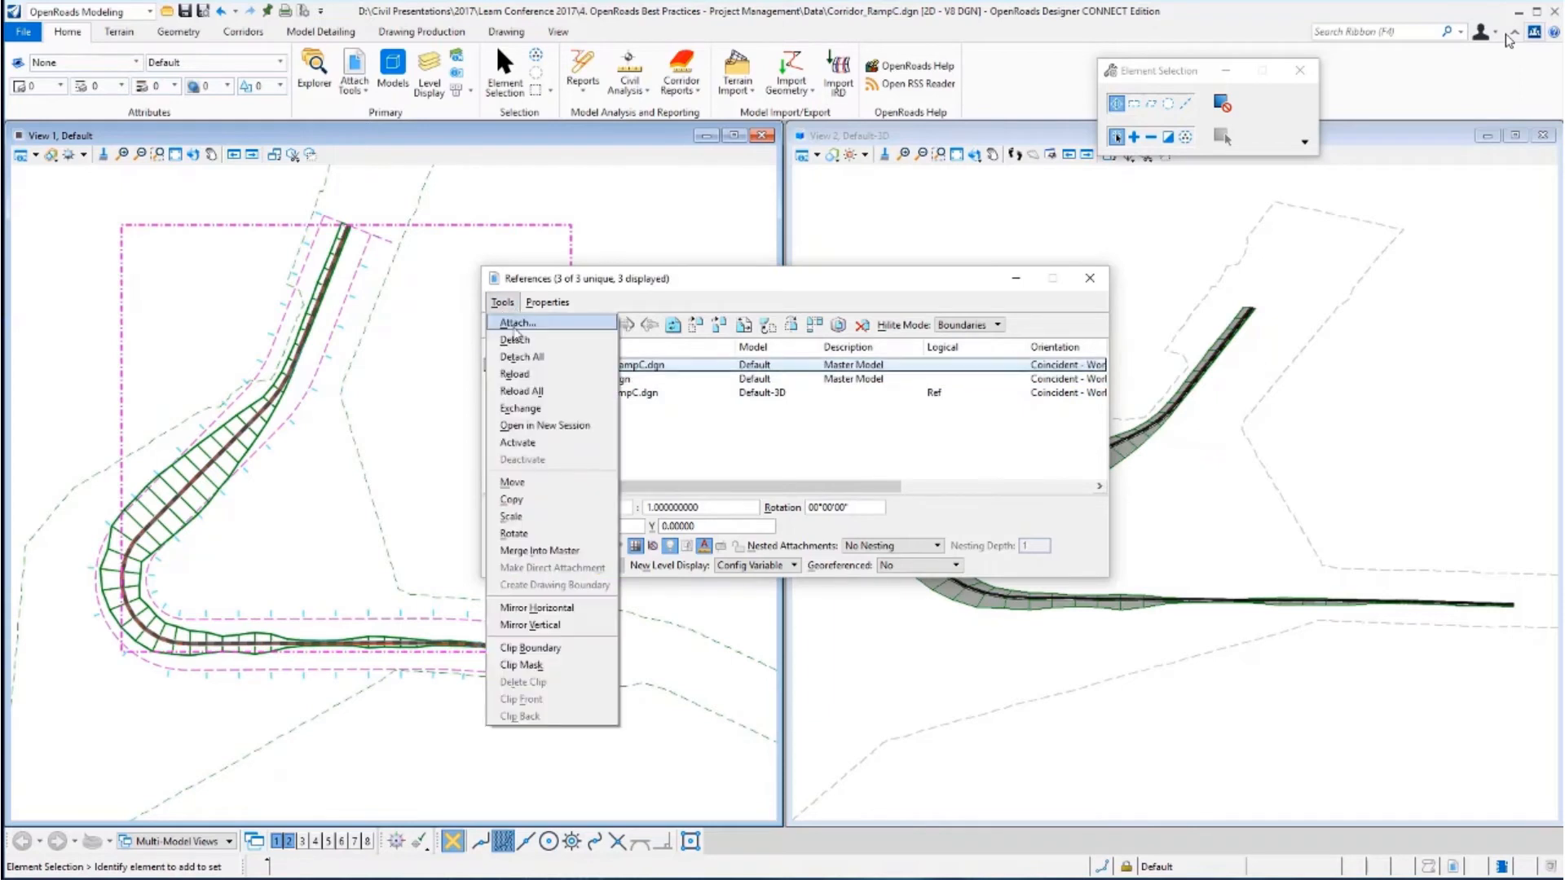
{"action": "left_click", "coordinate": [514, 339]}
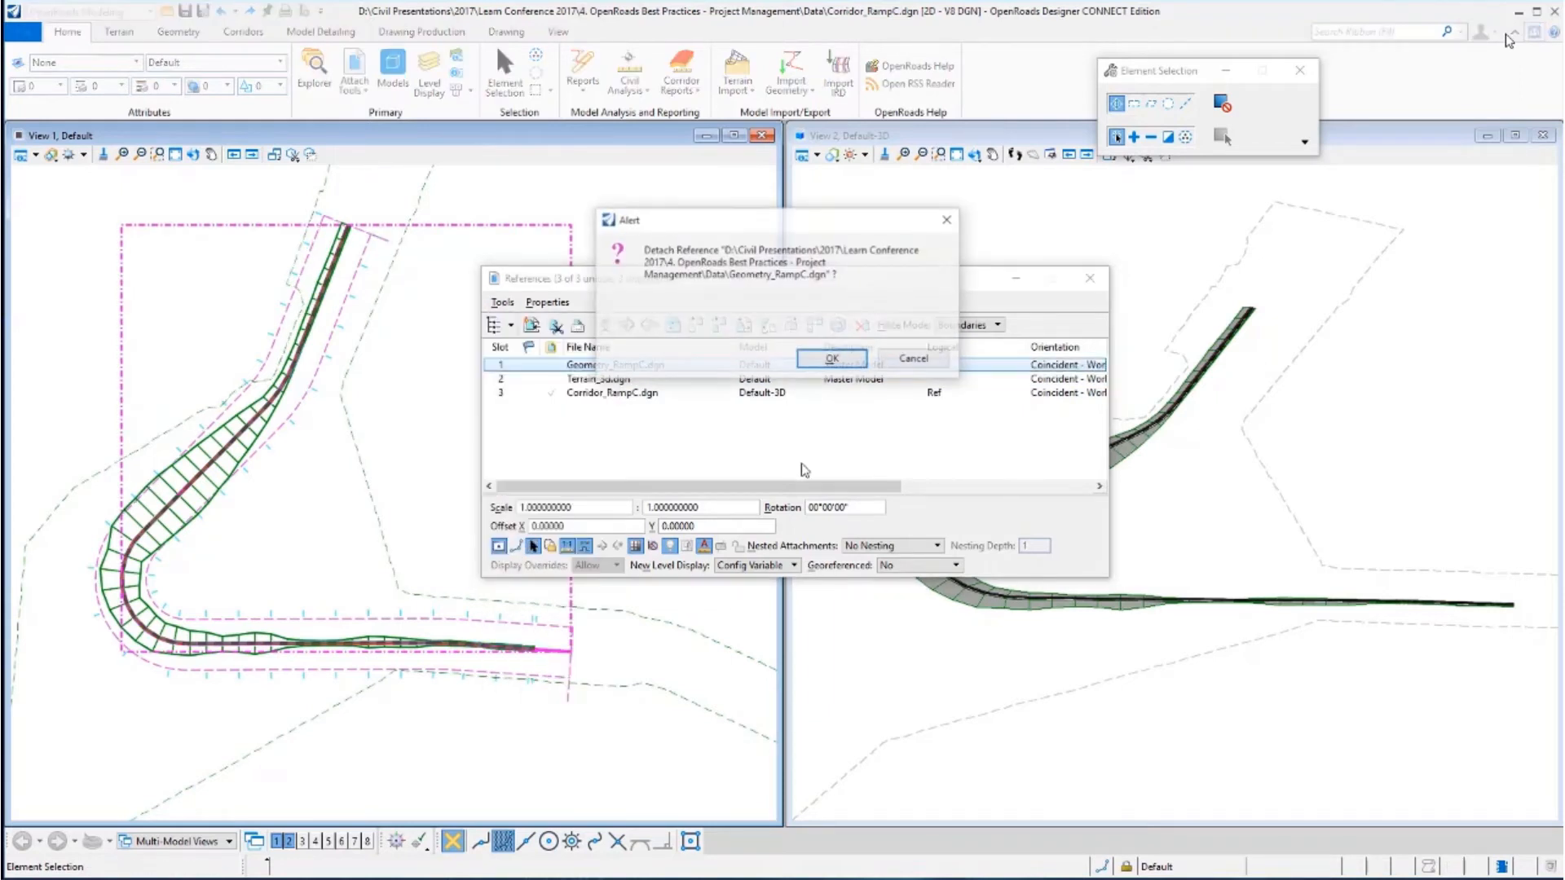
{"action": "left_click", "coordinate": [832, 361]}
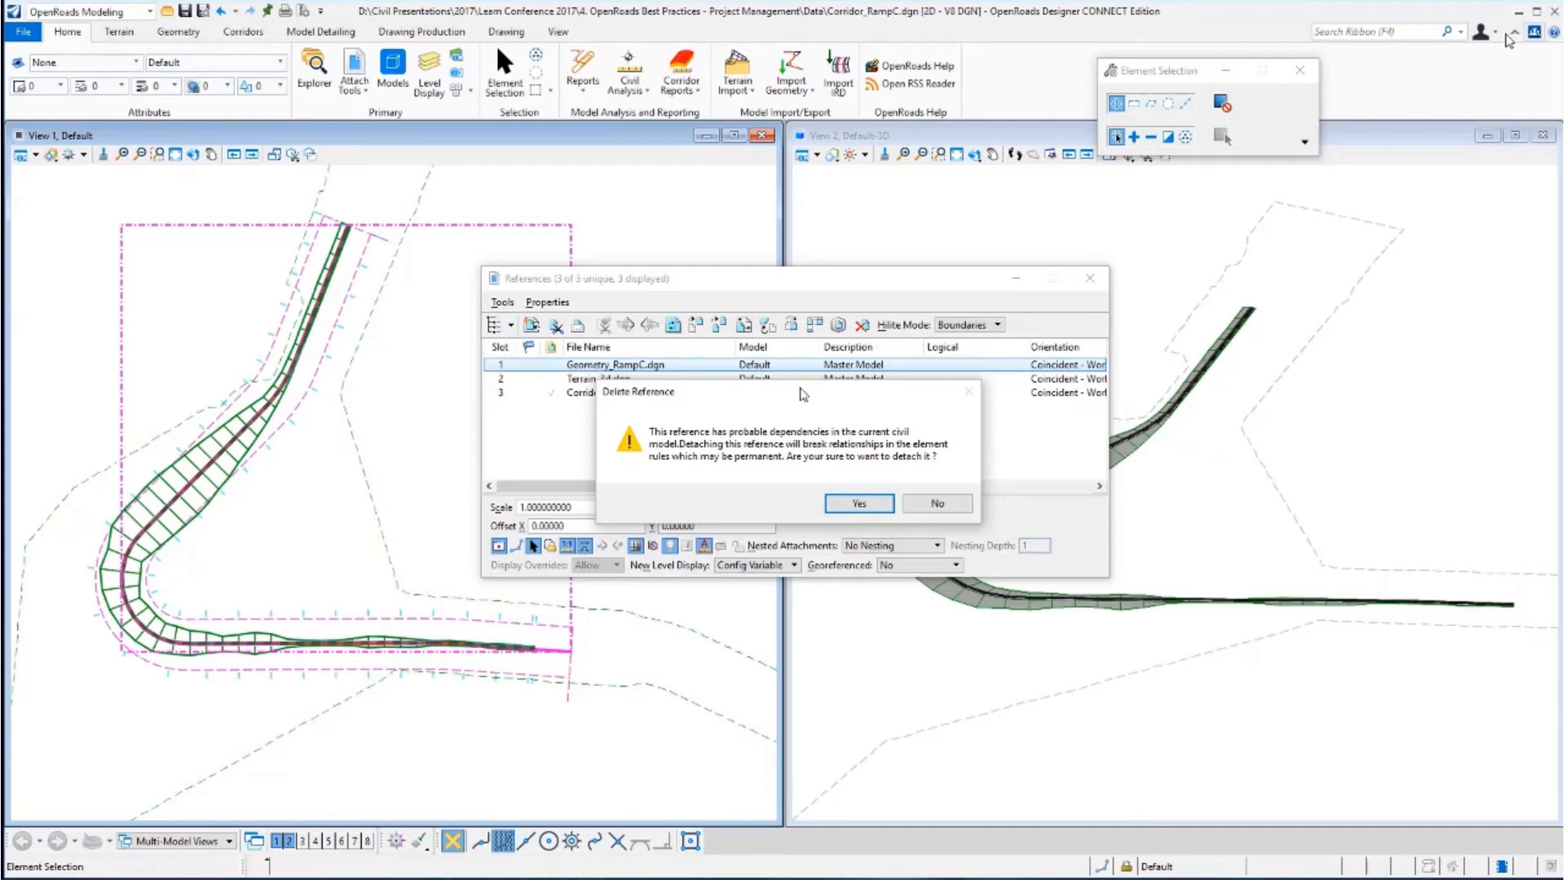
{"action": "left_click", "coordinate": [938, 505]}
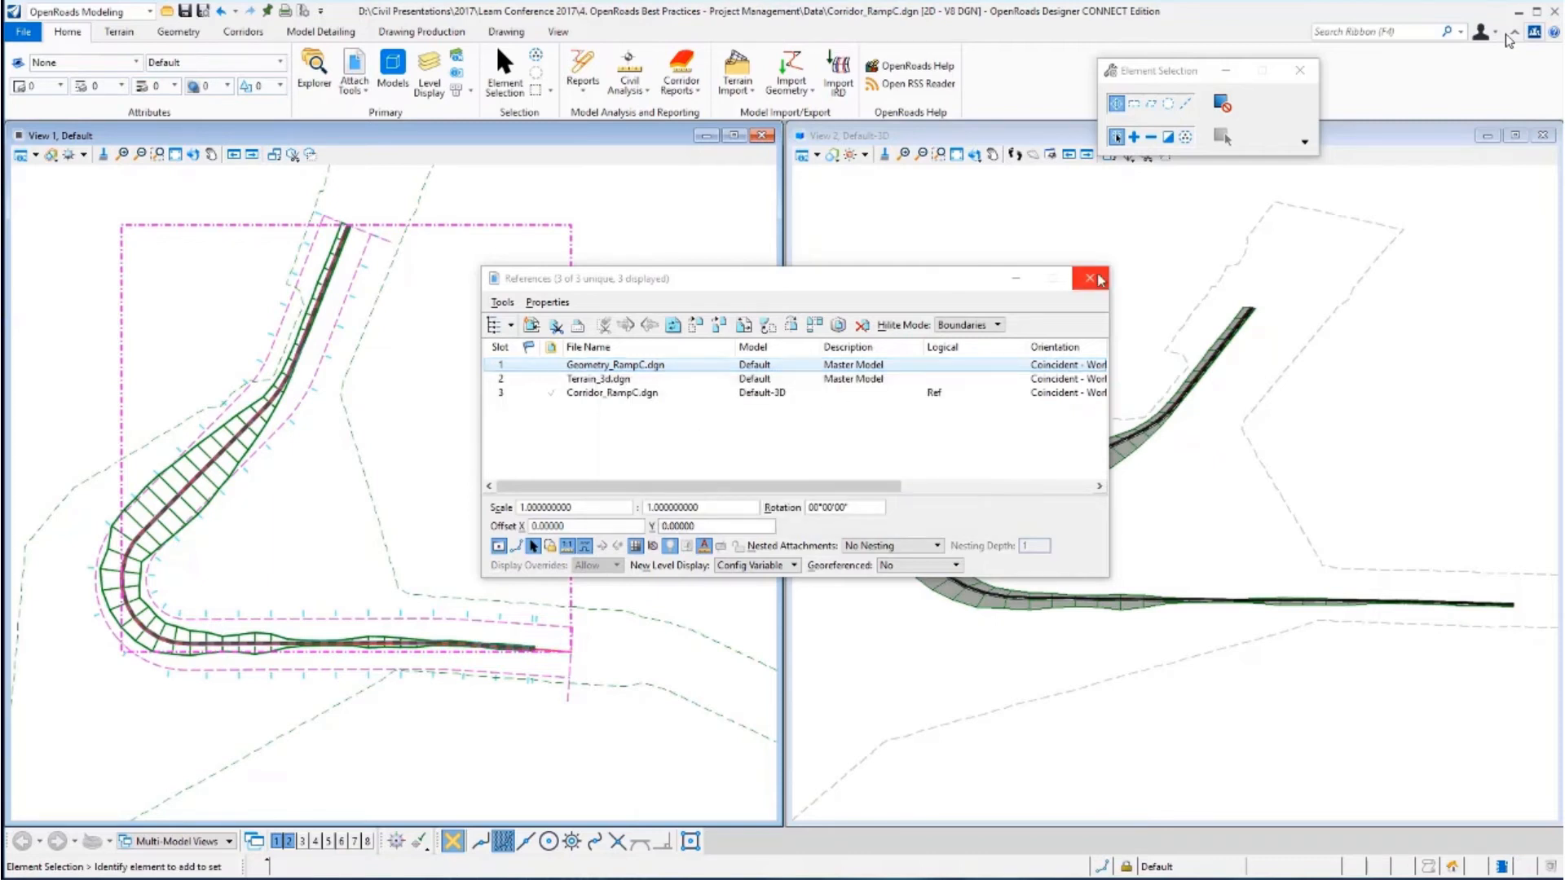
{"action": "left_click", "coordinate": [1092, 278]}
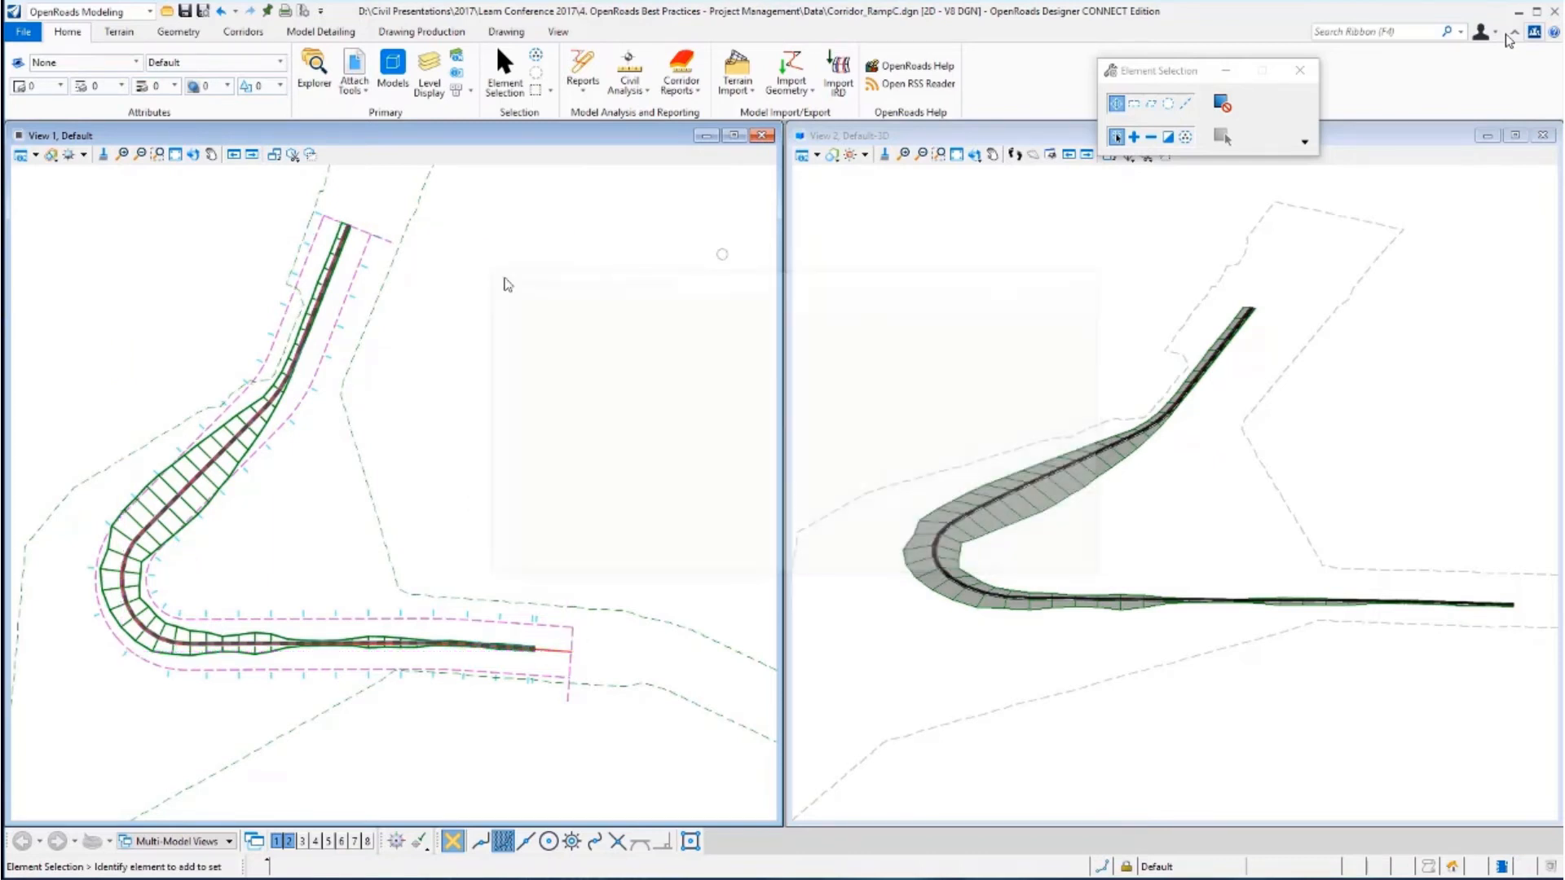
Attach Geometry_RampB.dgn as a reference with the default attachment properties.
{"action": "left_click", "coordinate": [355, 65]}
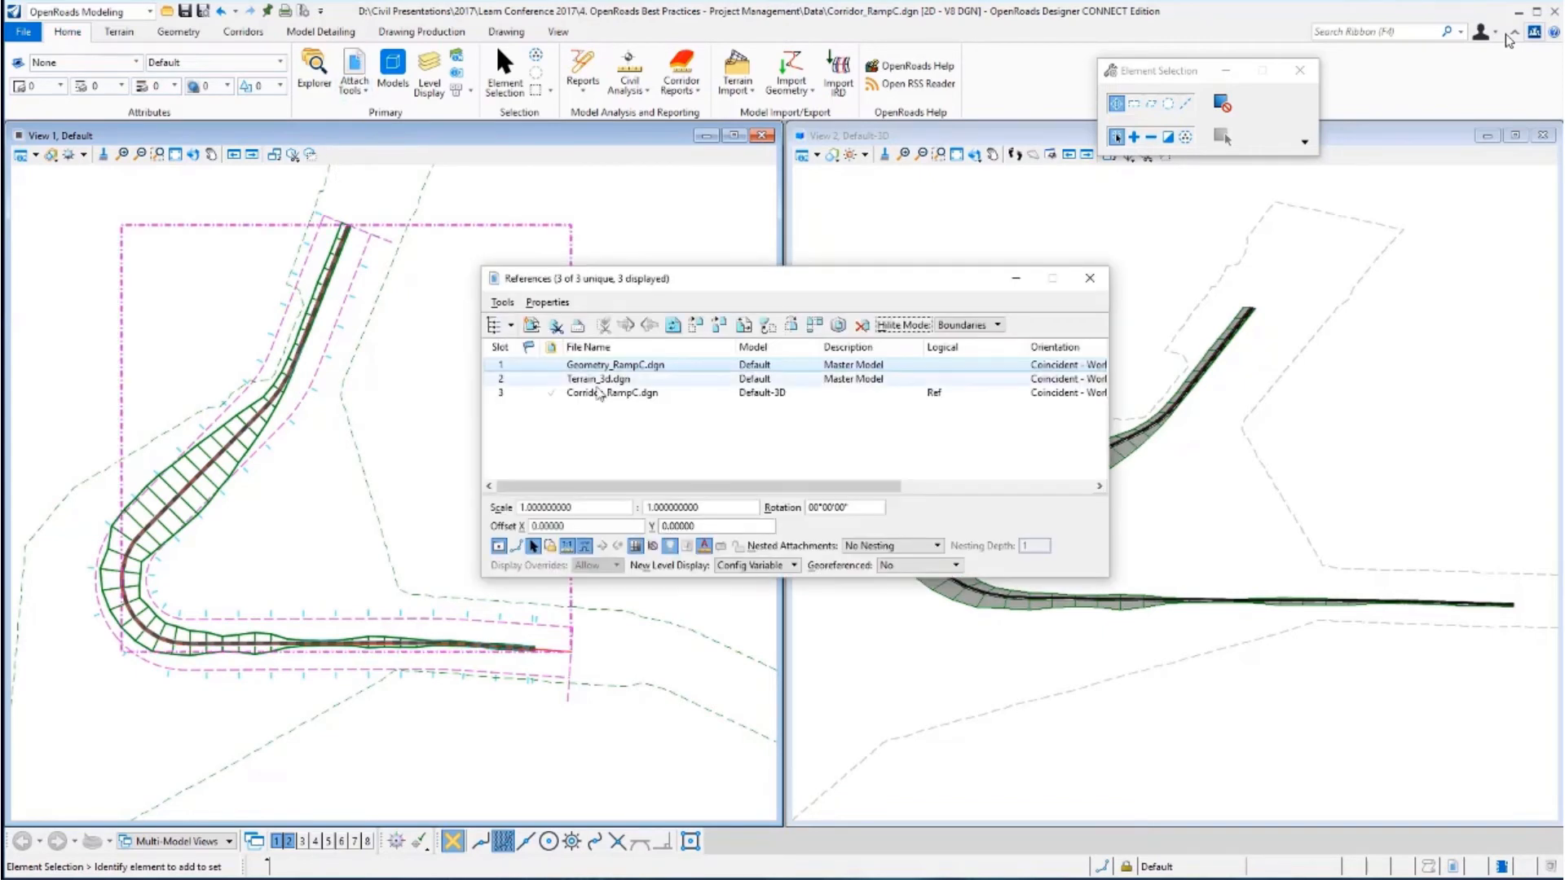
{"action": "left_click", "coordinate": [502, 302]}
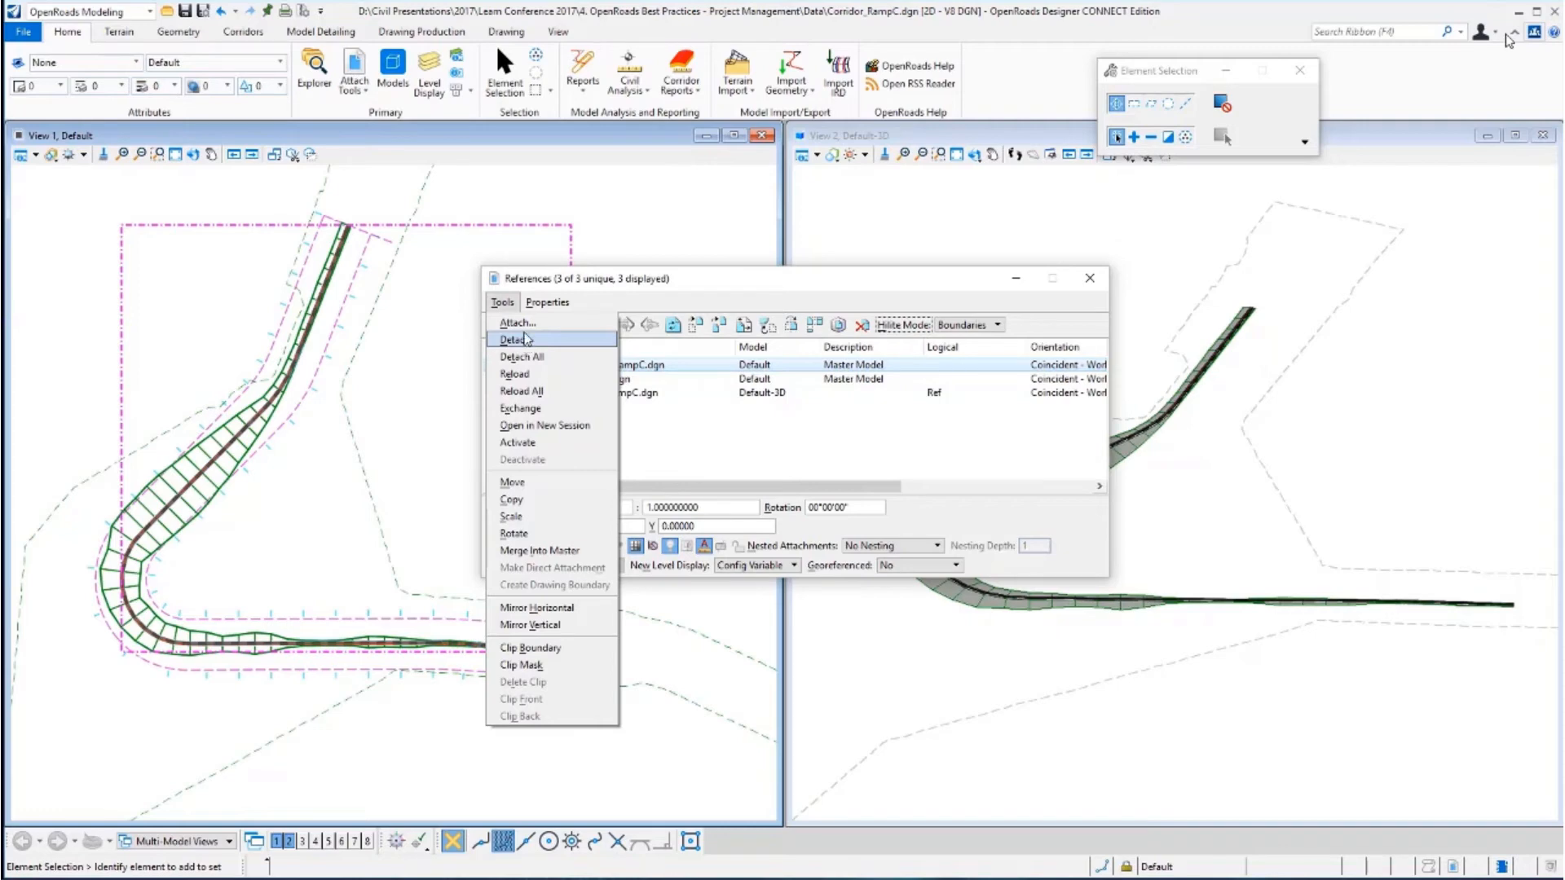
{"action": "left_click", "coordinate": [518, 323]}
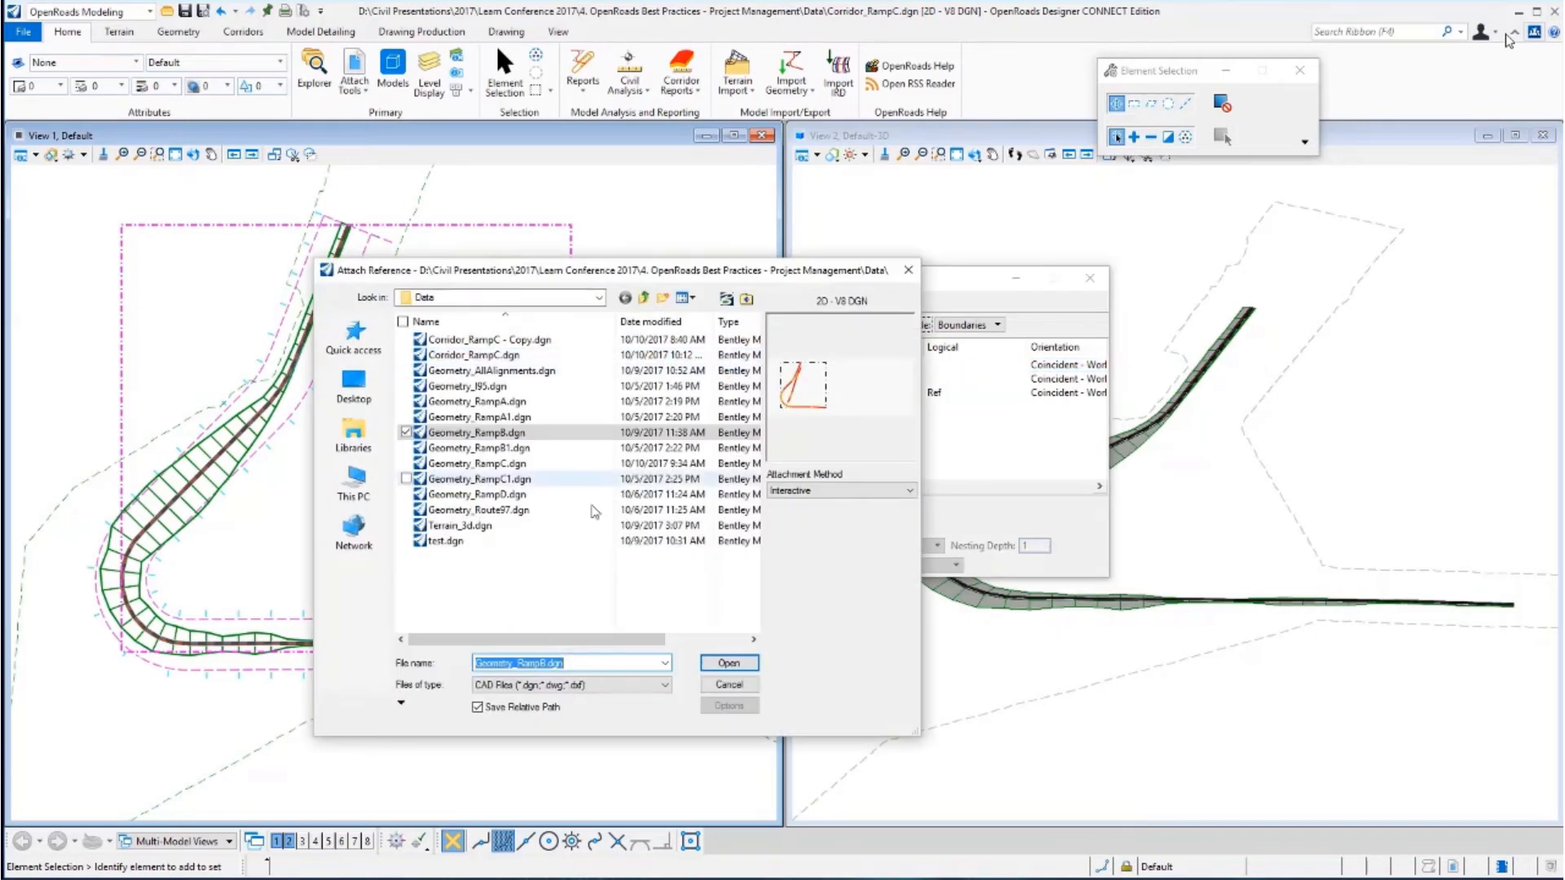
{"action": "left_click", "coordinate": [497, 437]}
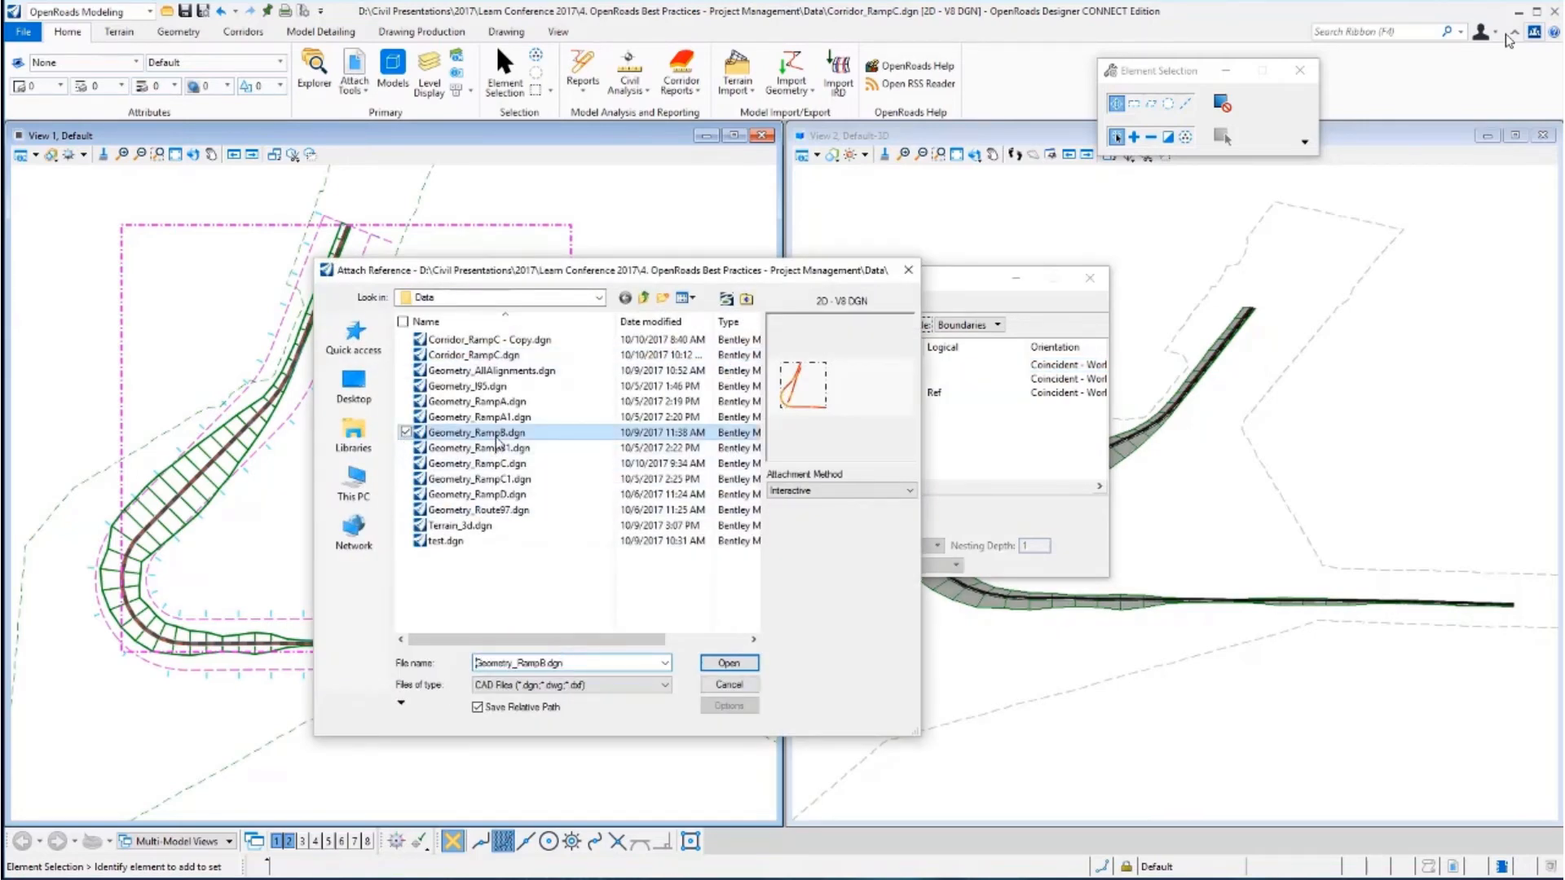
{"action": "left_click", "coordinate": [733, 662]}
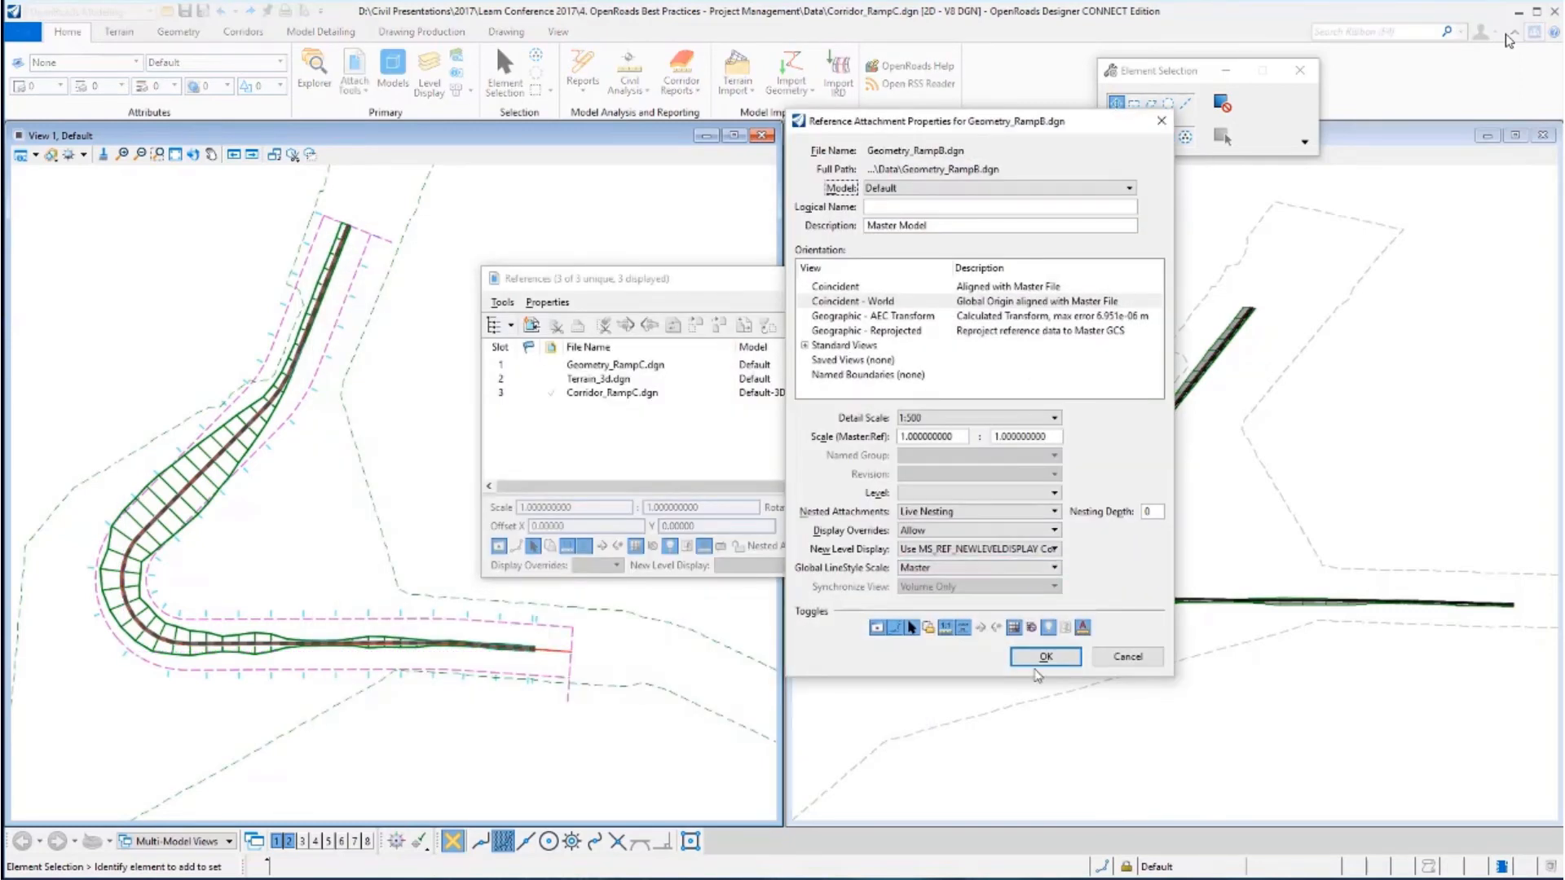
{"action": "left_click", "coordinate": [1046, 656]}
{"action": "left_click_drag", "start_coordinate": [967, 288], "coordinate": [1004, 272]}
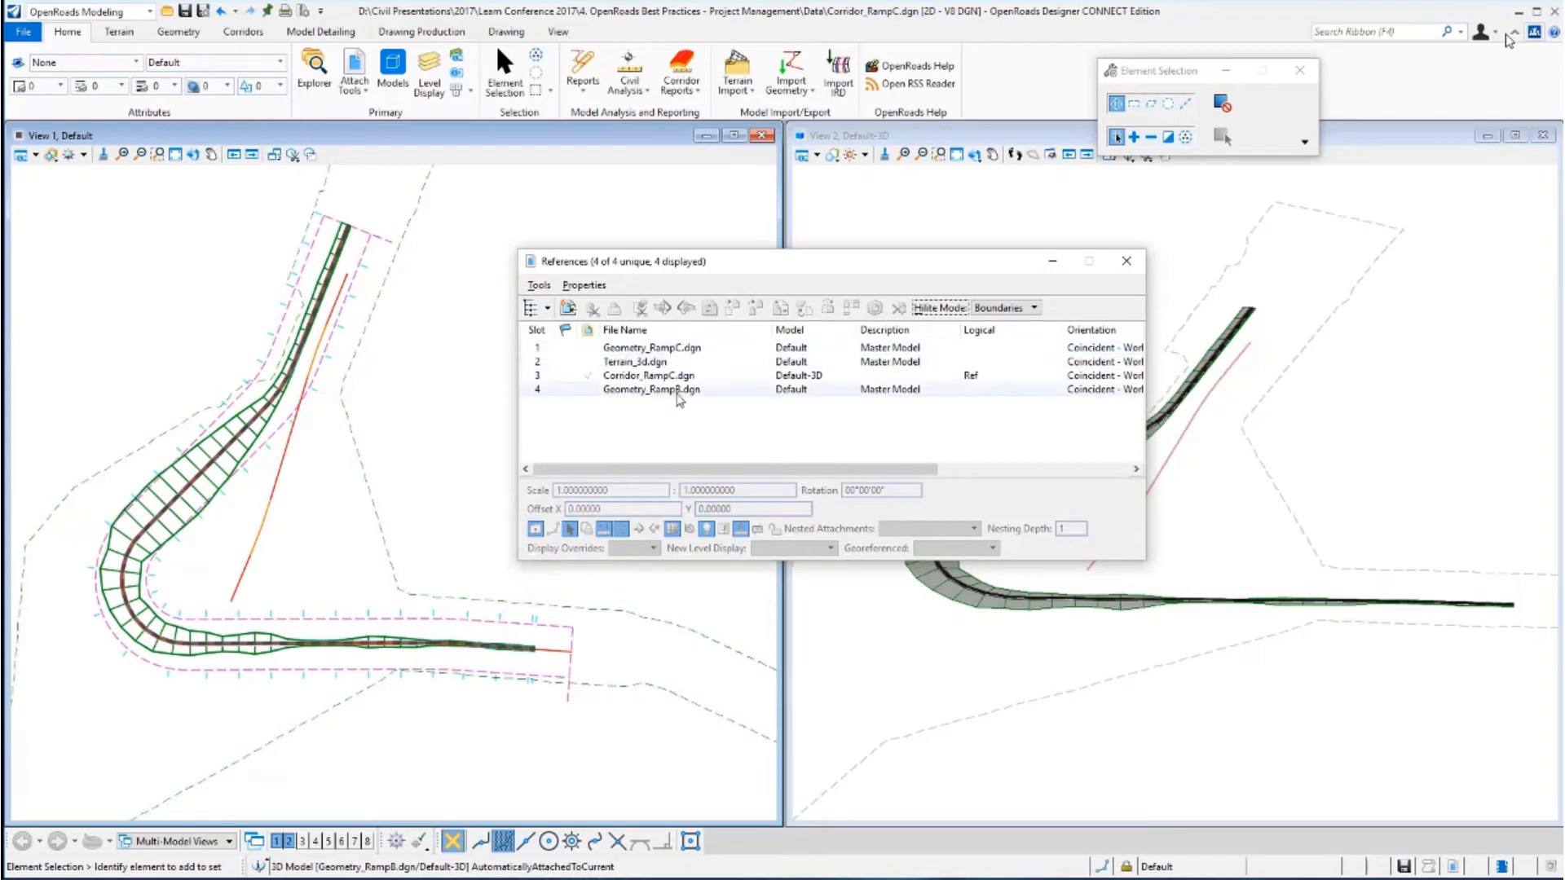
Detach the Geometry_RampB.dgn reference.
{"action": "left_click", "coordinate": [656, 390]}
{"action": "left_click", "coordinate": [538, 286]}
{"action": "left_click", "coordinate": [571, 336]}
{"action": "left_click", "coordinate": [830, 357]}
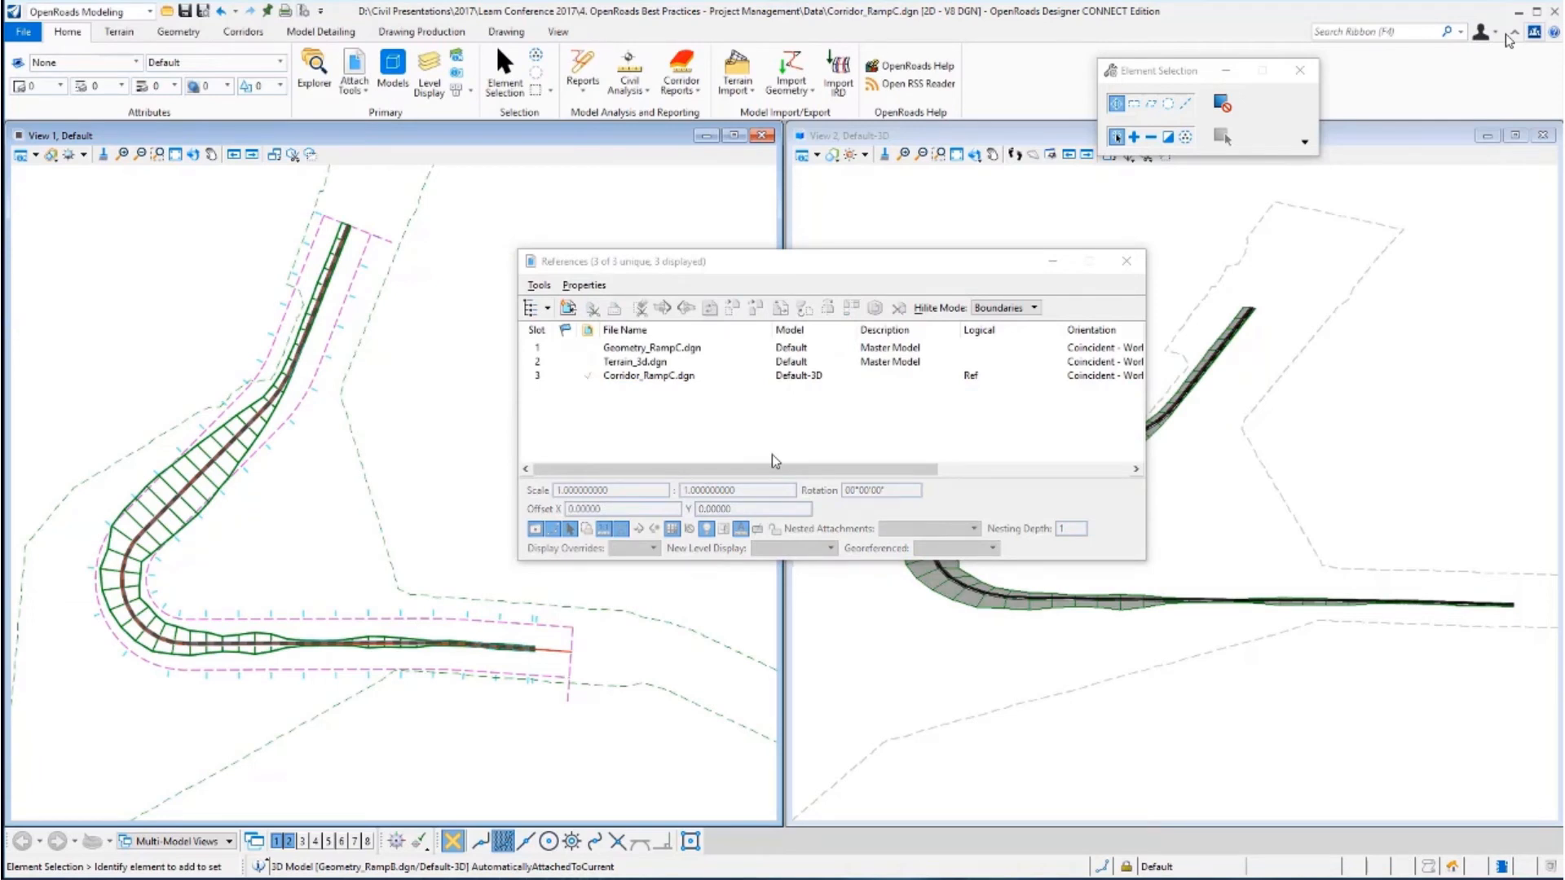
Attach Geometry_RampB.dgn again as a reference and close the references list.
{"action": "left_click", "coordinate": [539, 285]}
{"action": "left_click", "coordinate": [547, 309]}
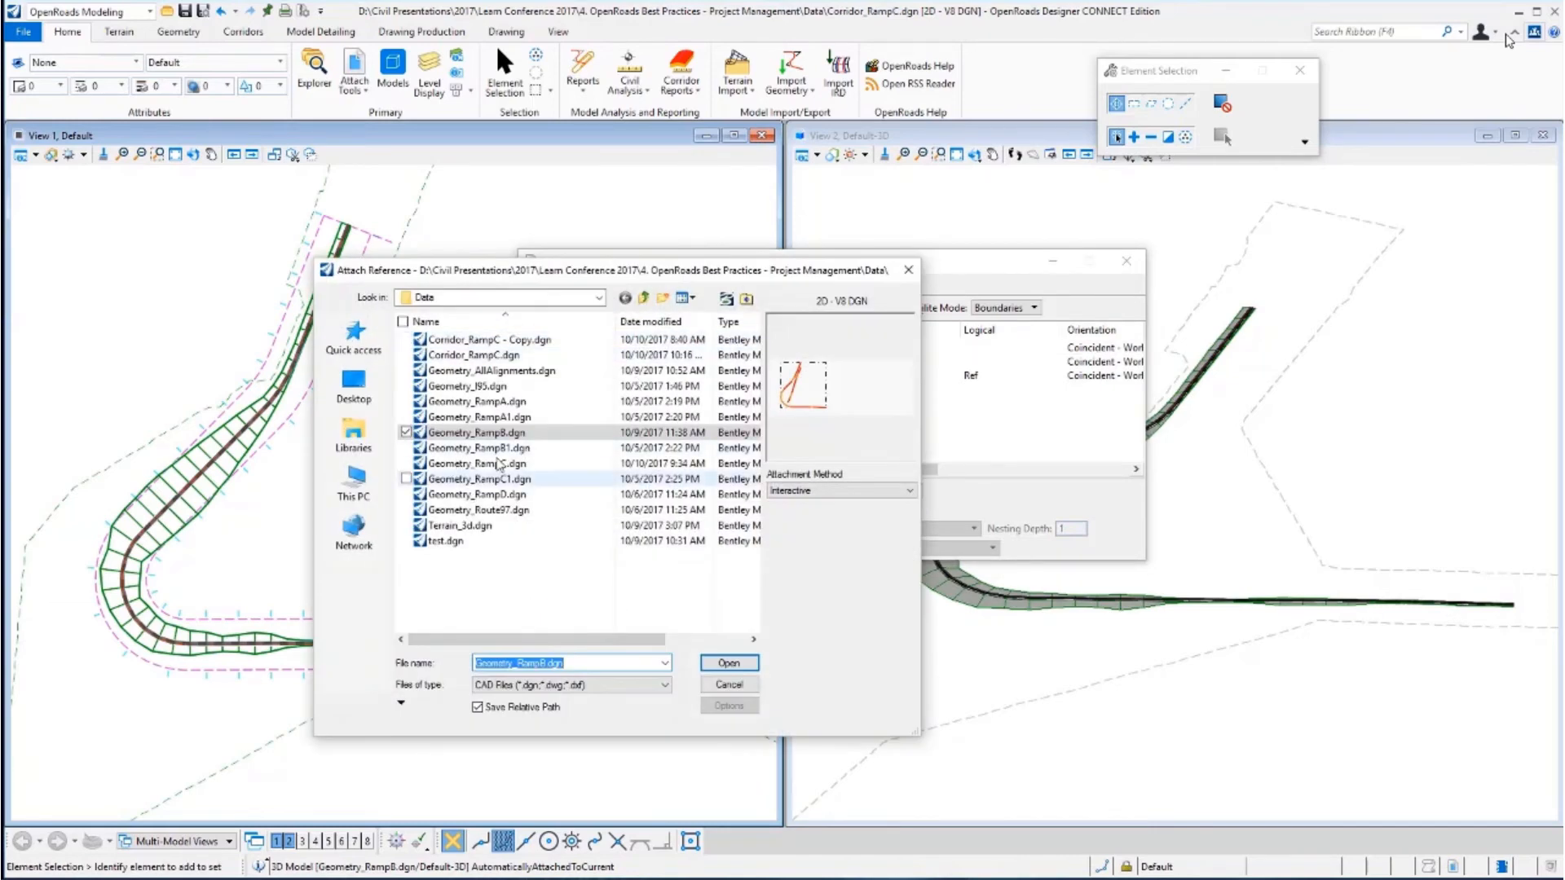
{"action": "left_click", "coordinate": [733, 665]}
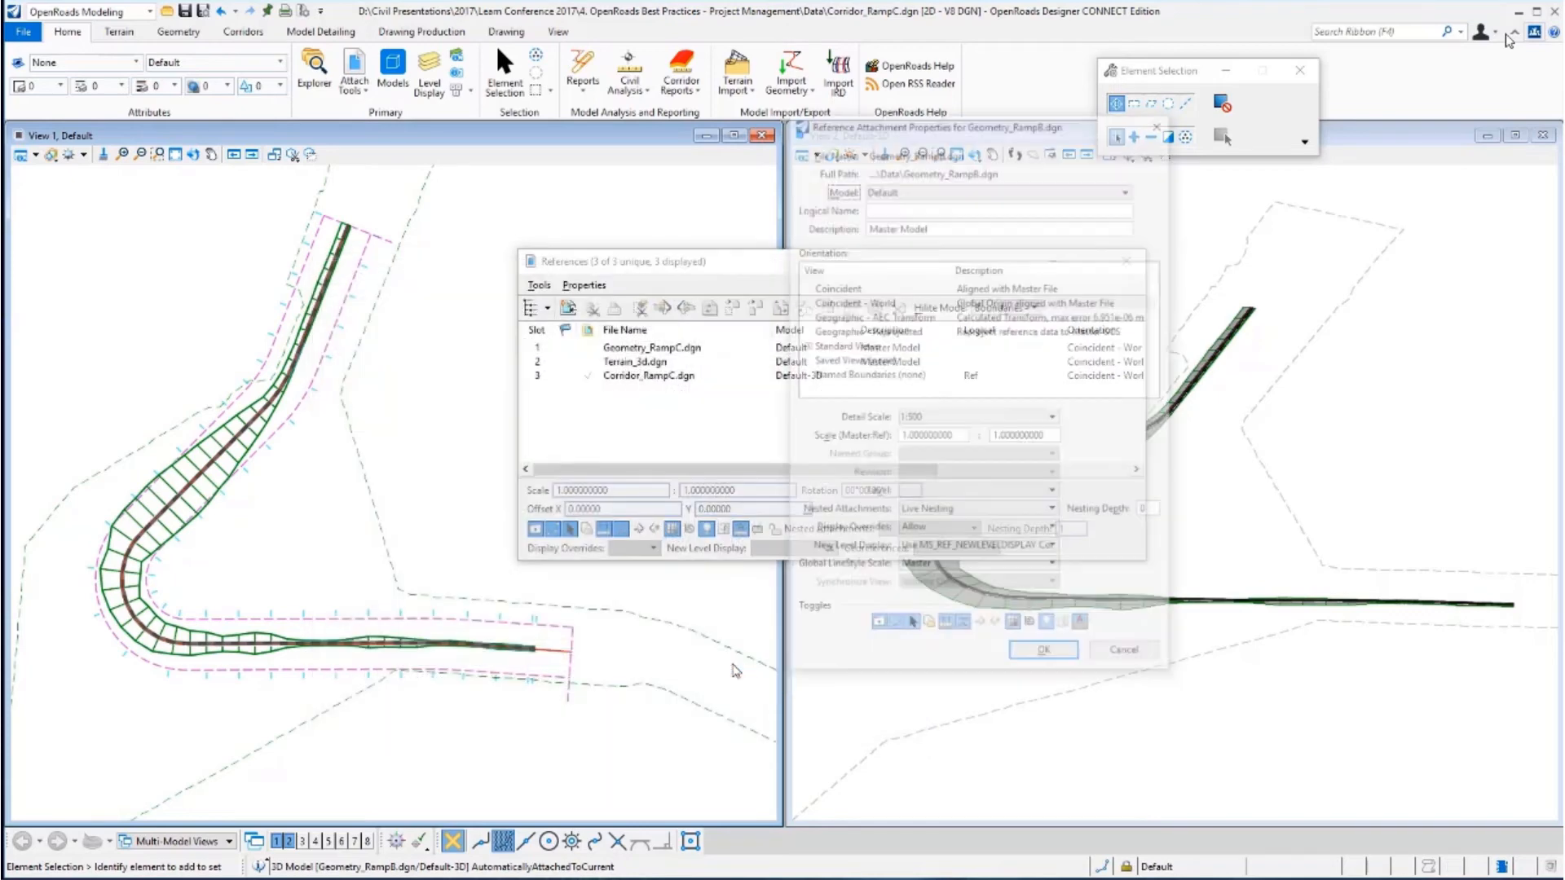
{"action": "left_click", "coordinate": [1047, 651]}
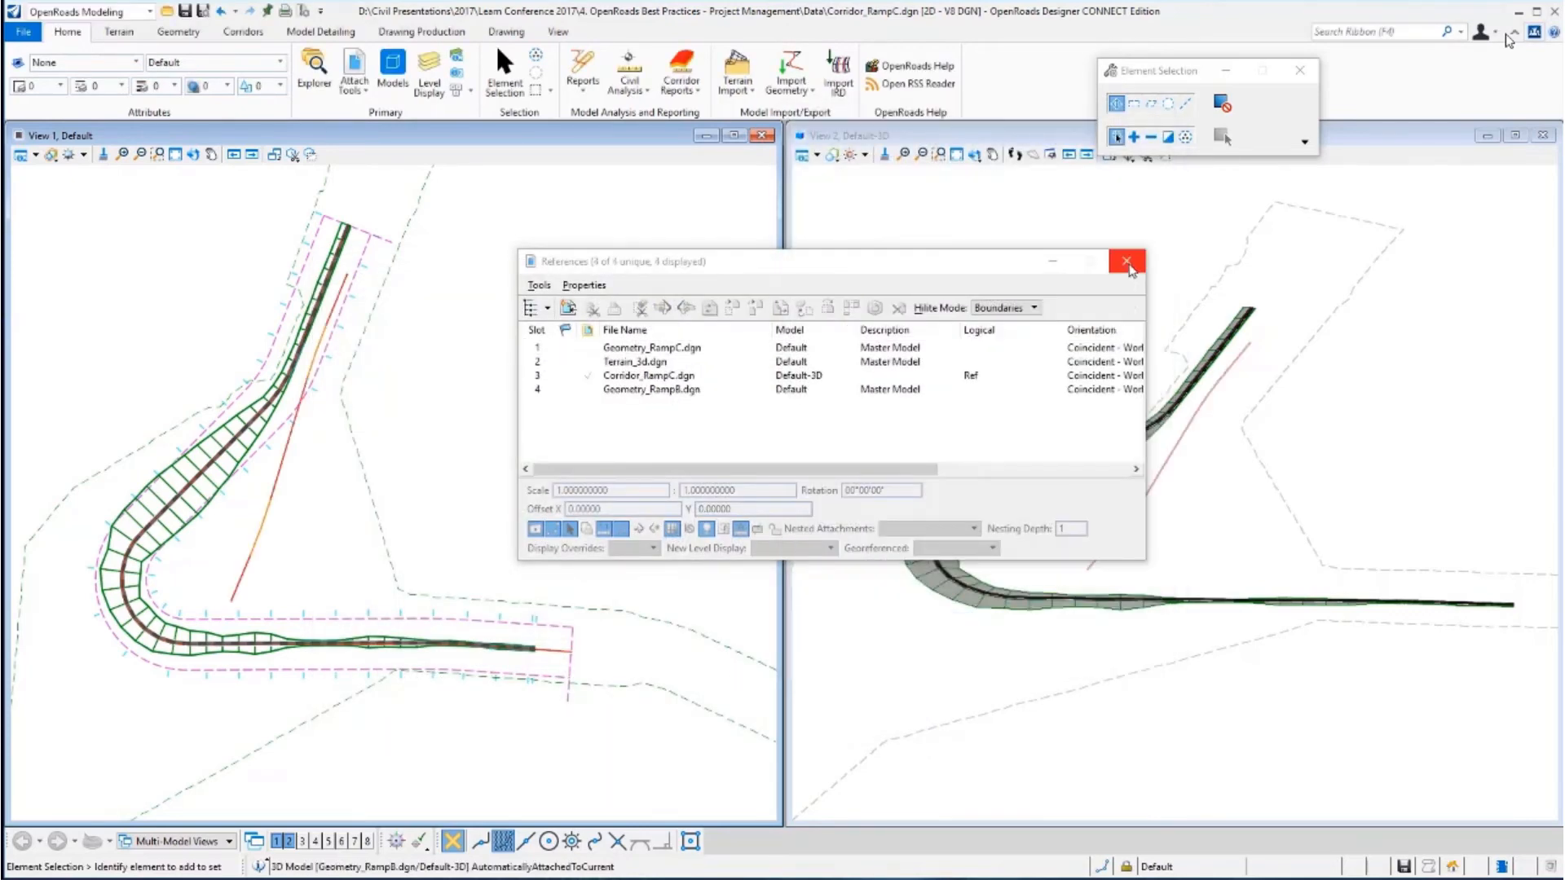
{"action": "left_click", "coordinate": [1127, 262]}
Inspect the Ramp B alignment and corridor boundary in the plan view to identify which reference they come from.
{"action": "scroll", "coordinate": [334, 187], "scroll_direction": "up", "scroll_amount": 4}
{"action": "left_click", "coordinate": [470, 308]}
{"action": "left_click", "coordinate": [471, 308]}
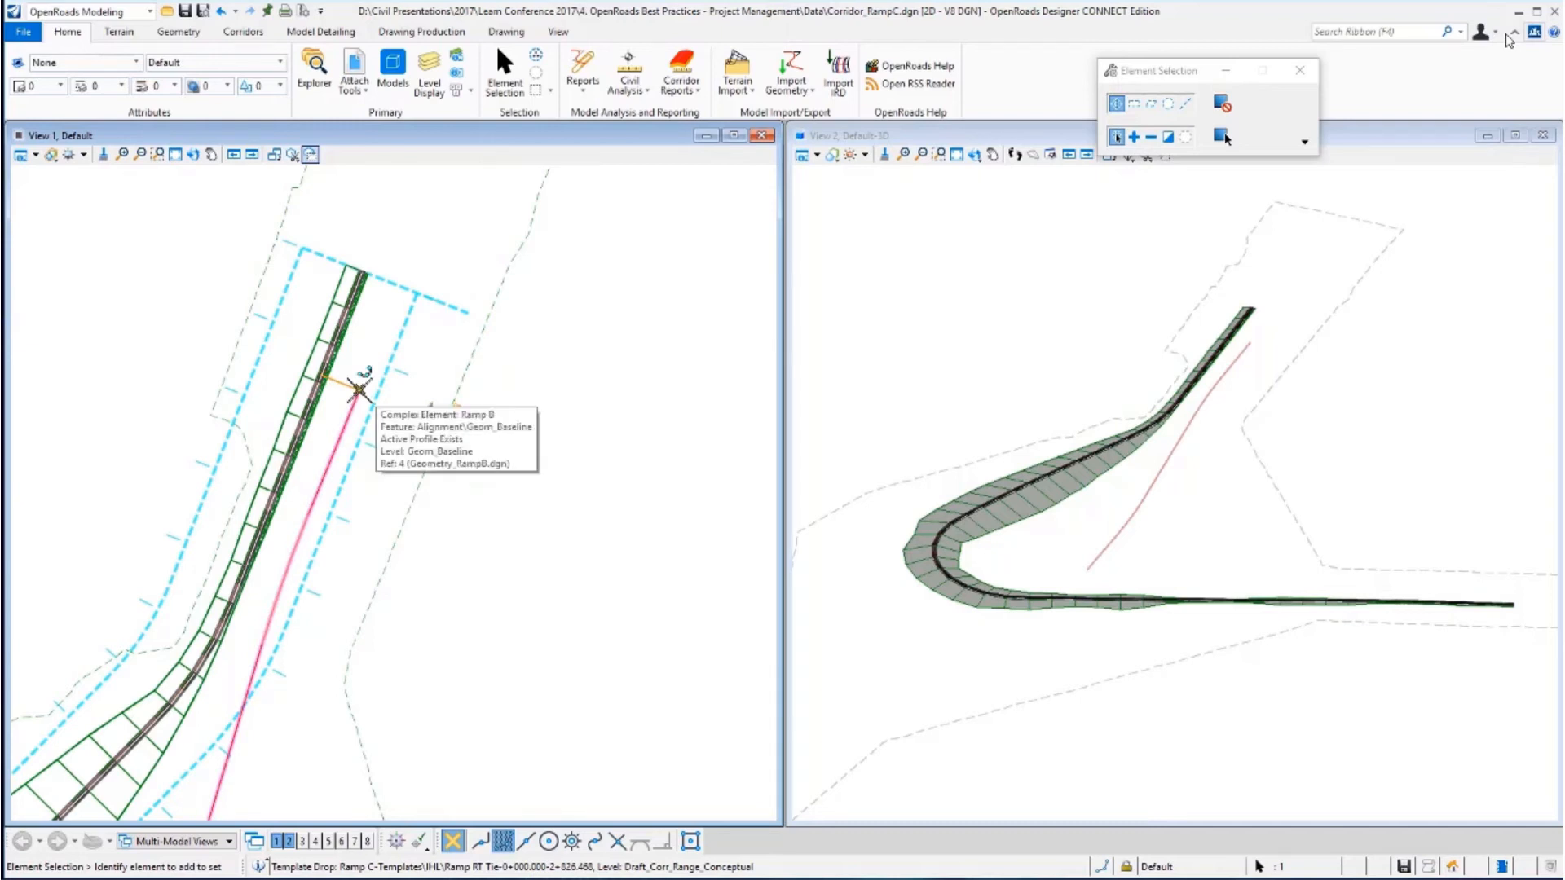
{"action": "left_click", "coordinate": [357, 389]}
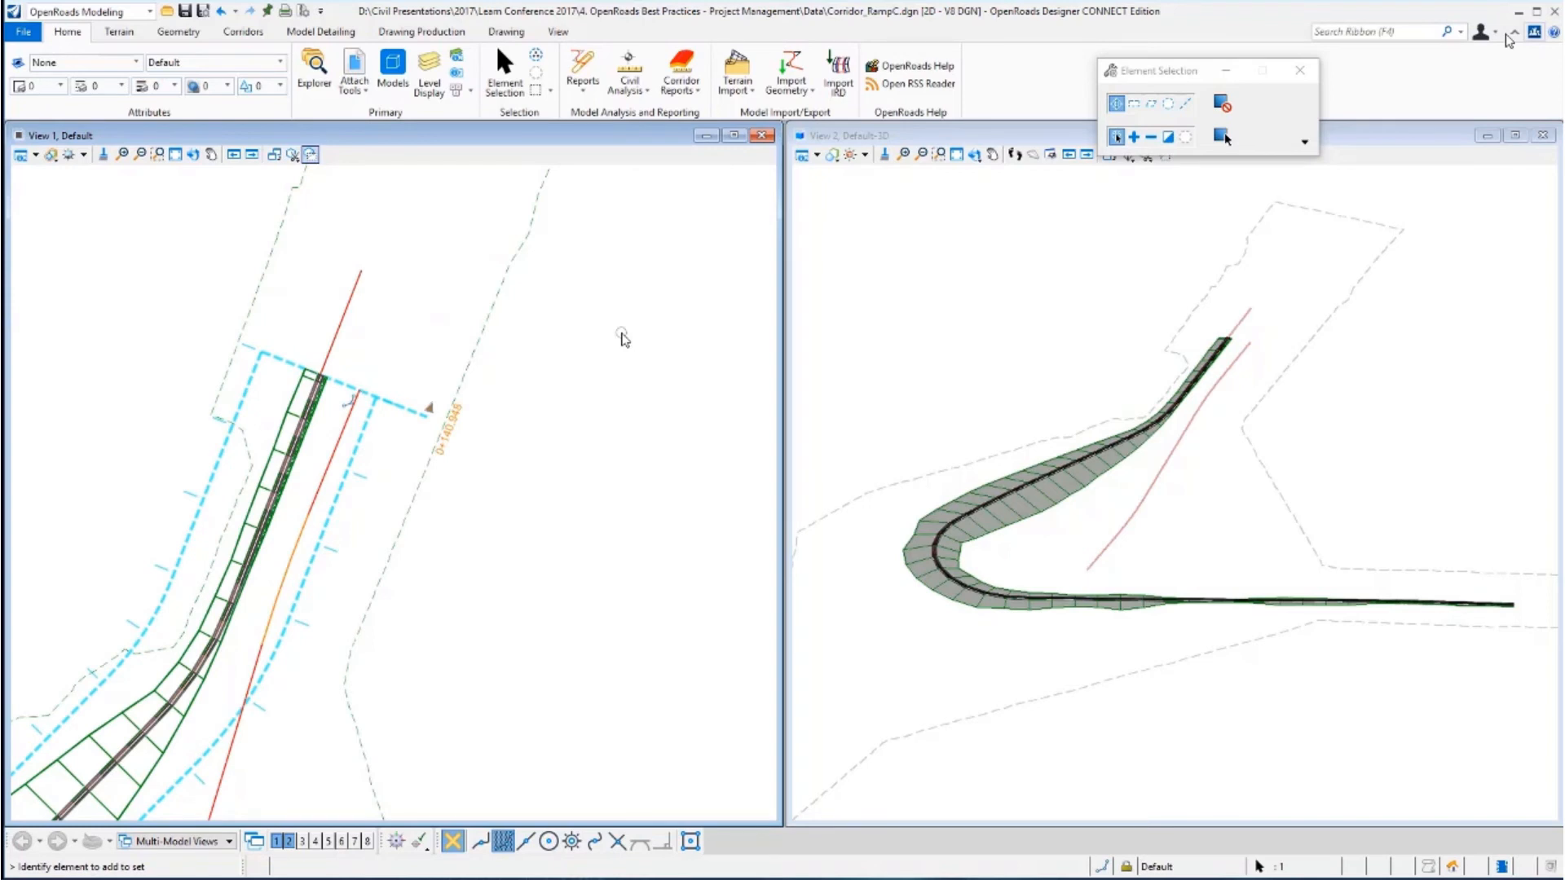
{"action": "scroll", "coordinate": [289, 432], "scroll_direction": "up", "scroll_amount": 2}
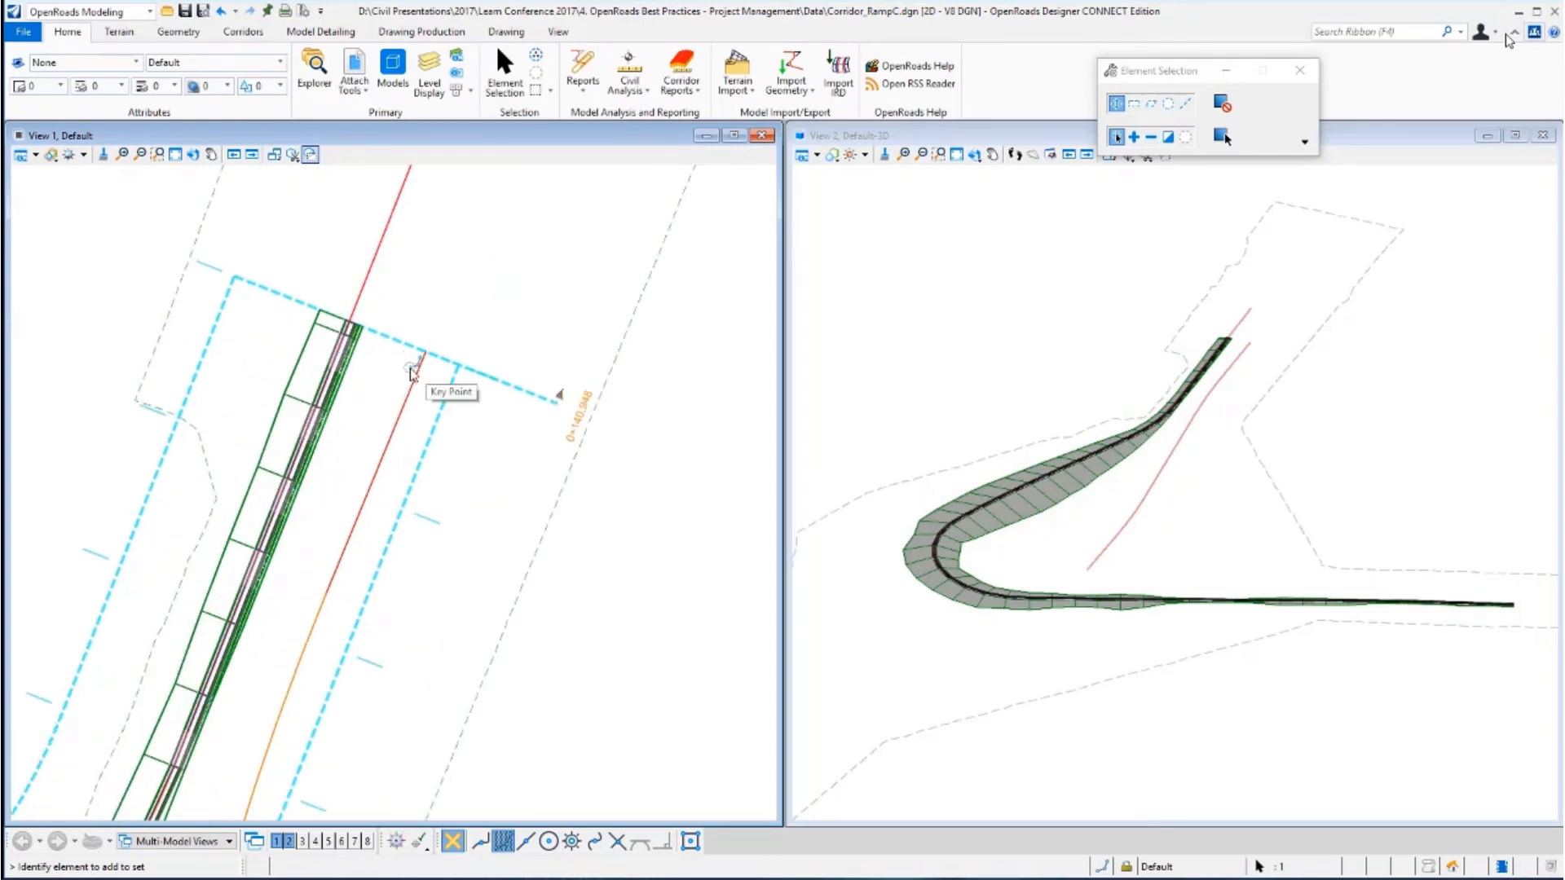
{"action": "scroll", "coordinate": [367, 403], "scroll_direction": "down", "scroll_amount": 2}
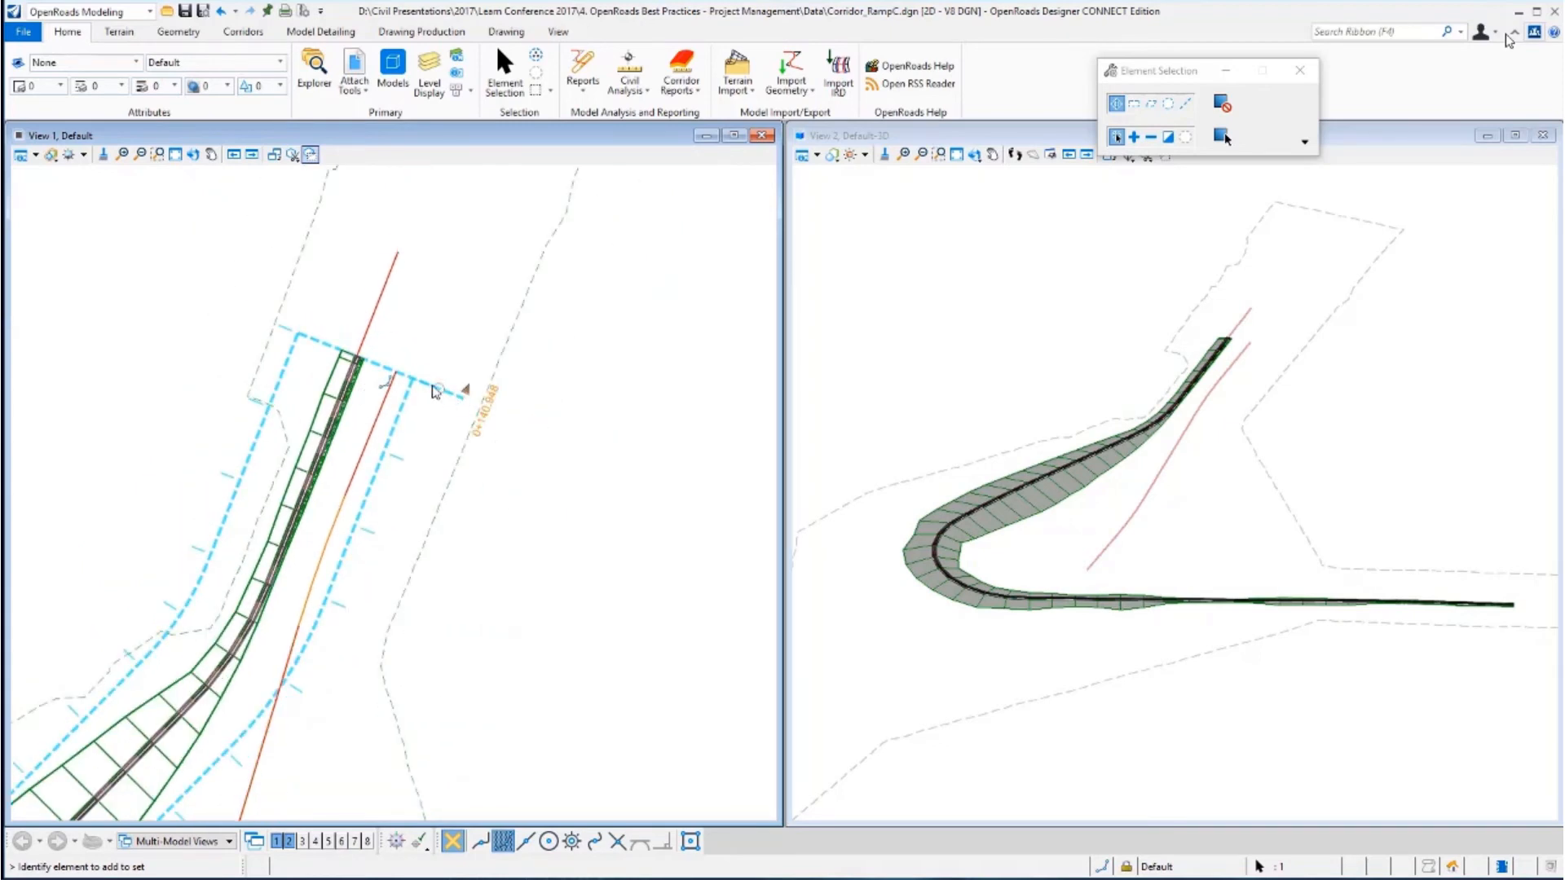
{"action": "mouse_move", "coordinate": [436, 388]}
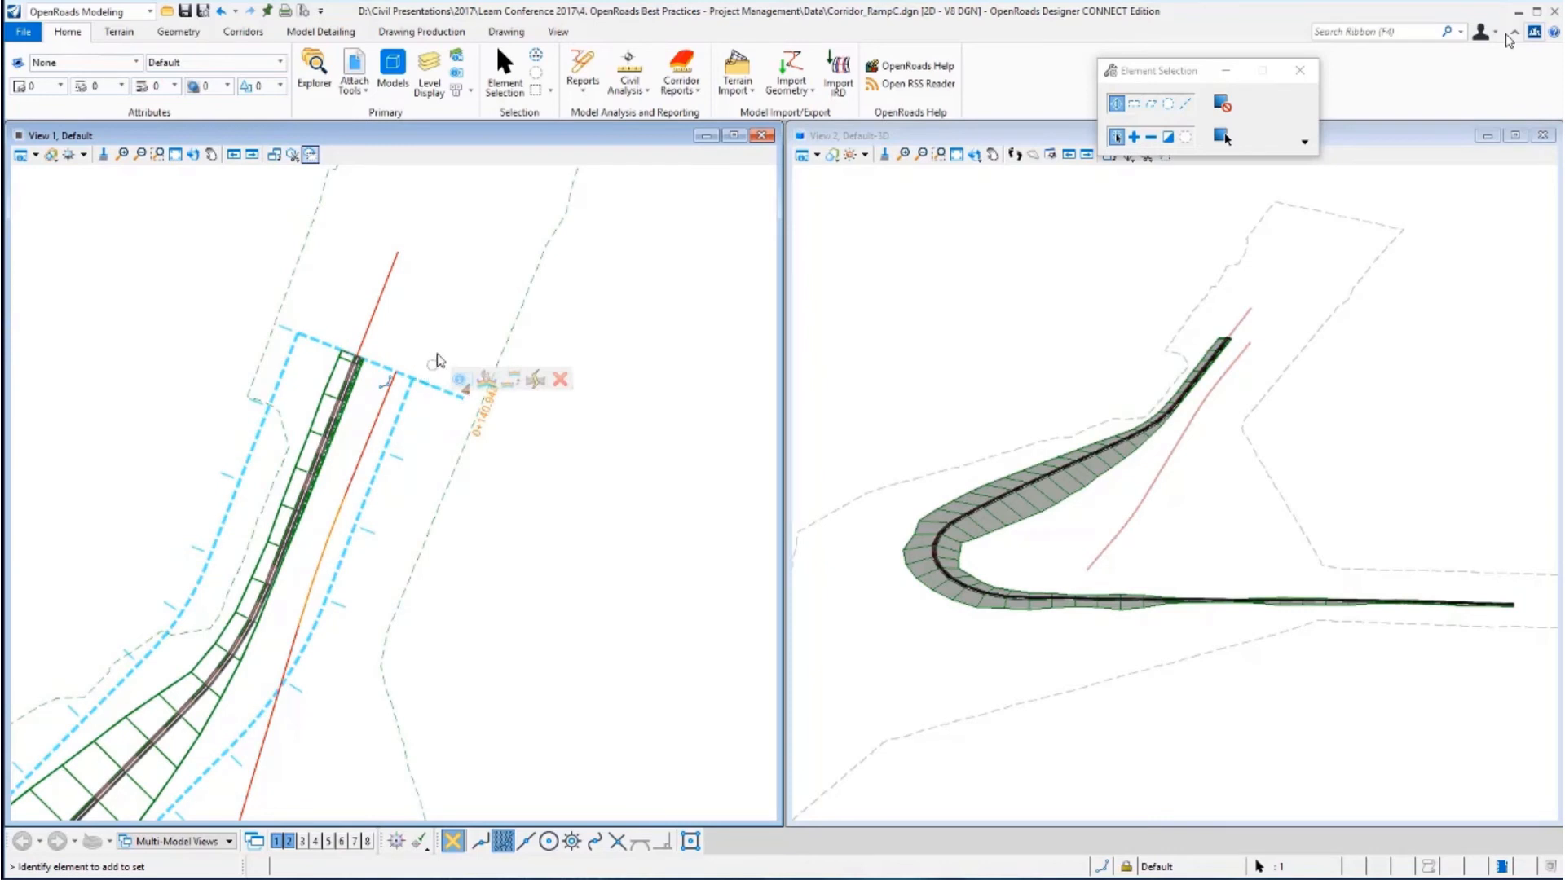
{"action": "left_click", "coordinate": [417, 430]}
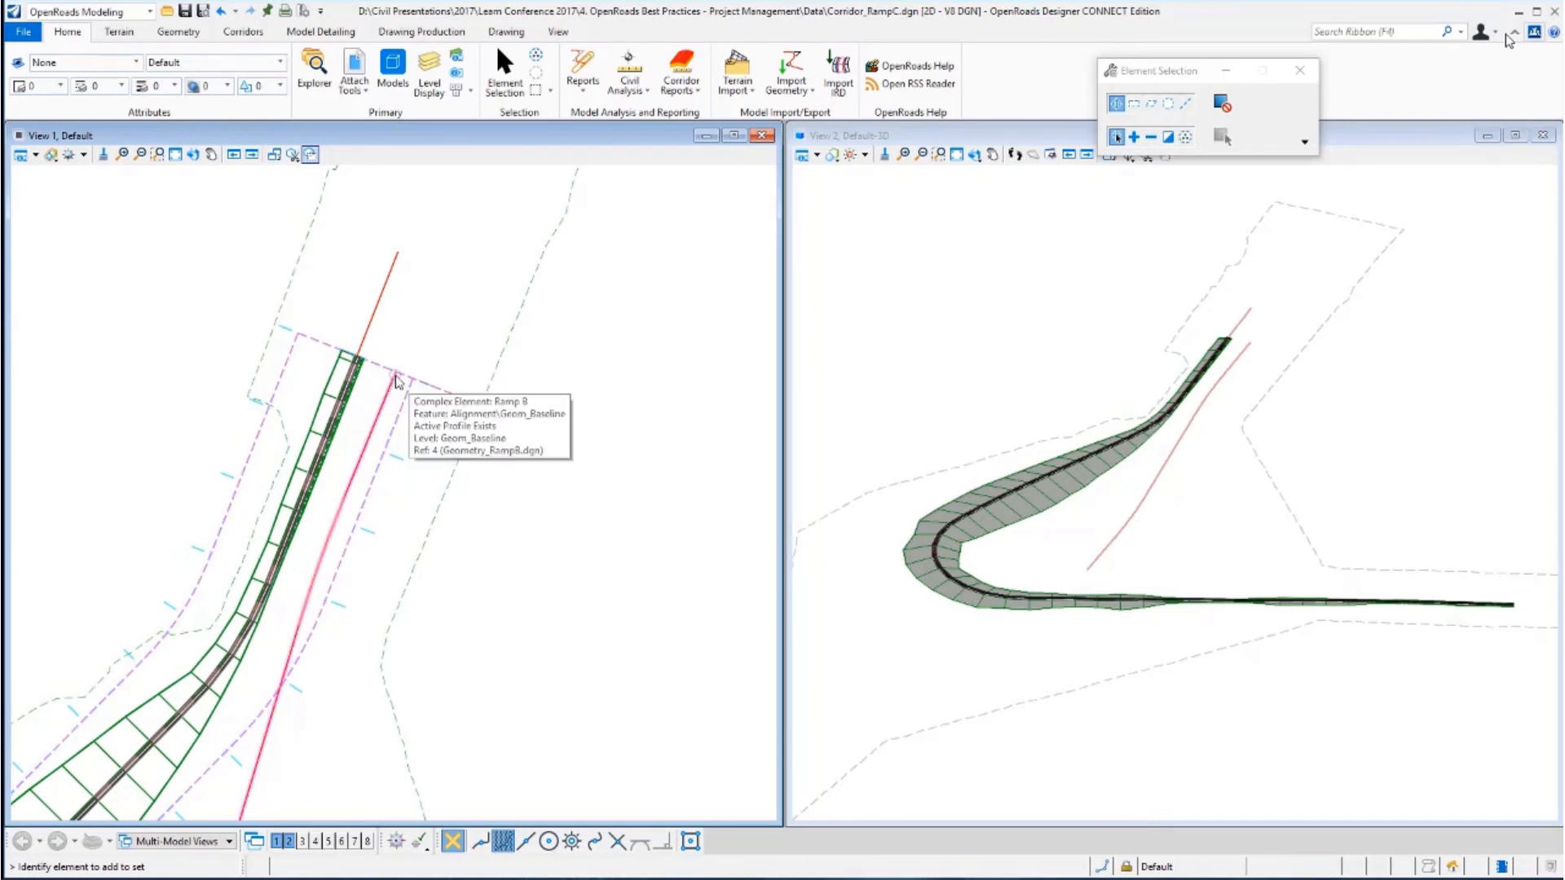
{"action": "scroll", "coordinate": [393, 379], "scroll_direction": "up", "scroll_amount": 1}
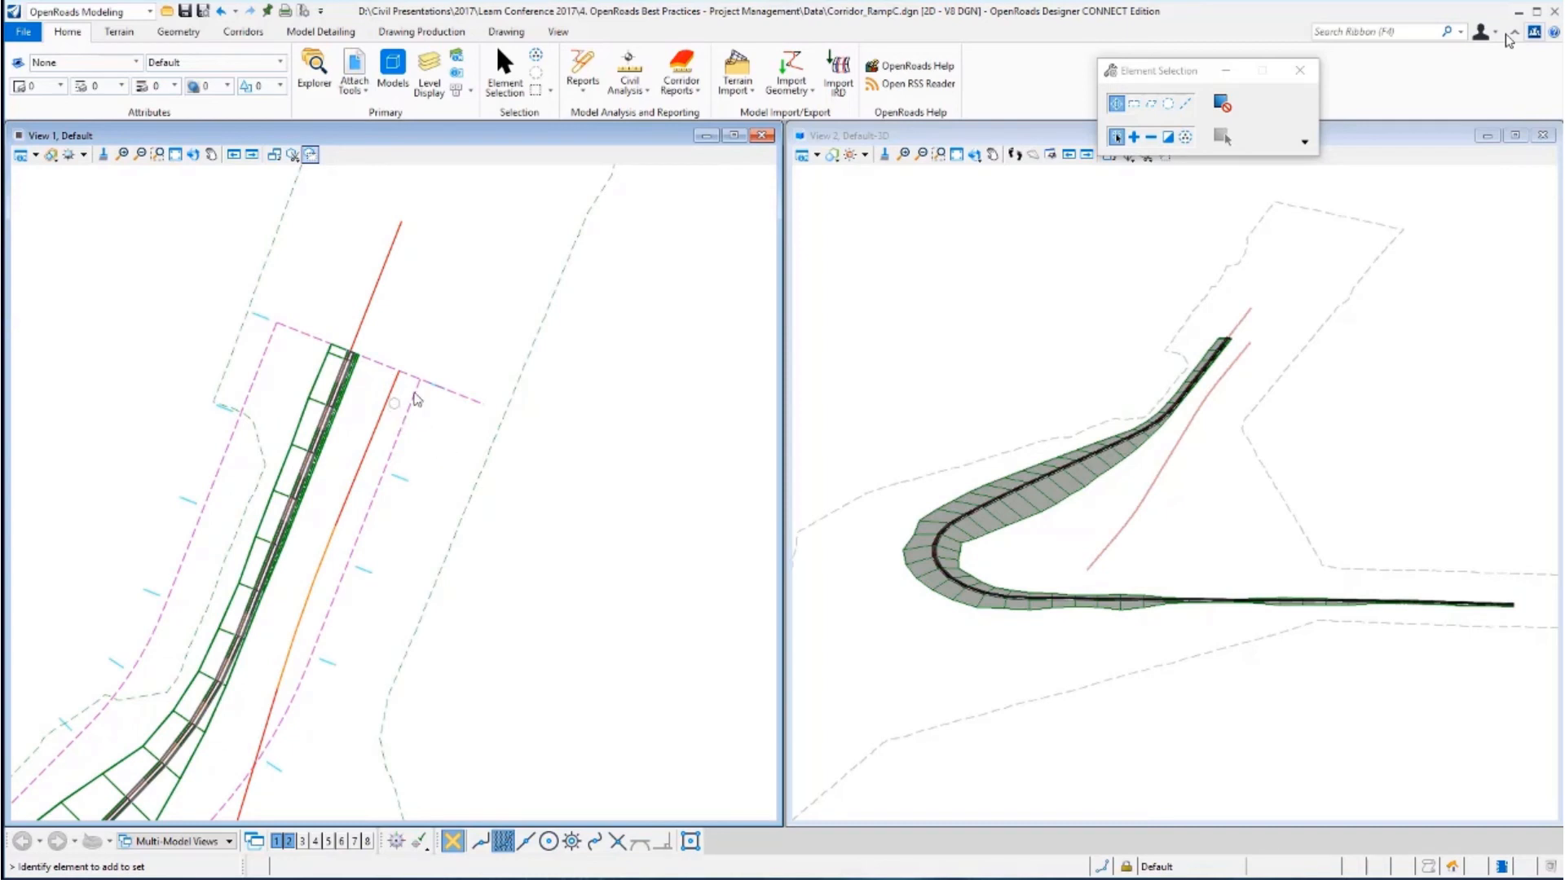
{"action": "left_click", "coordinate": [463, 396]}
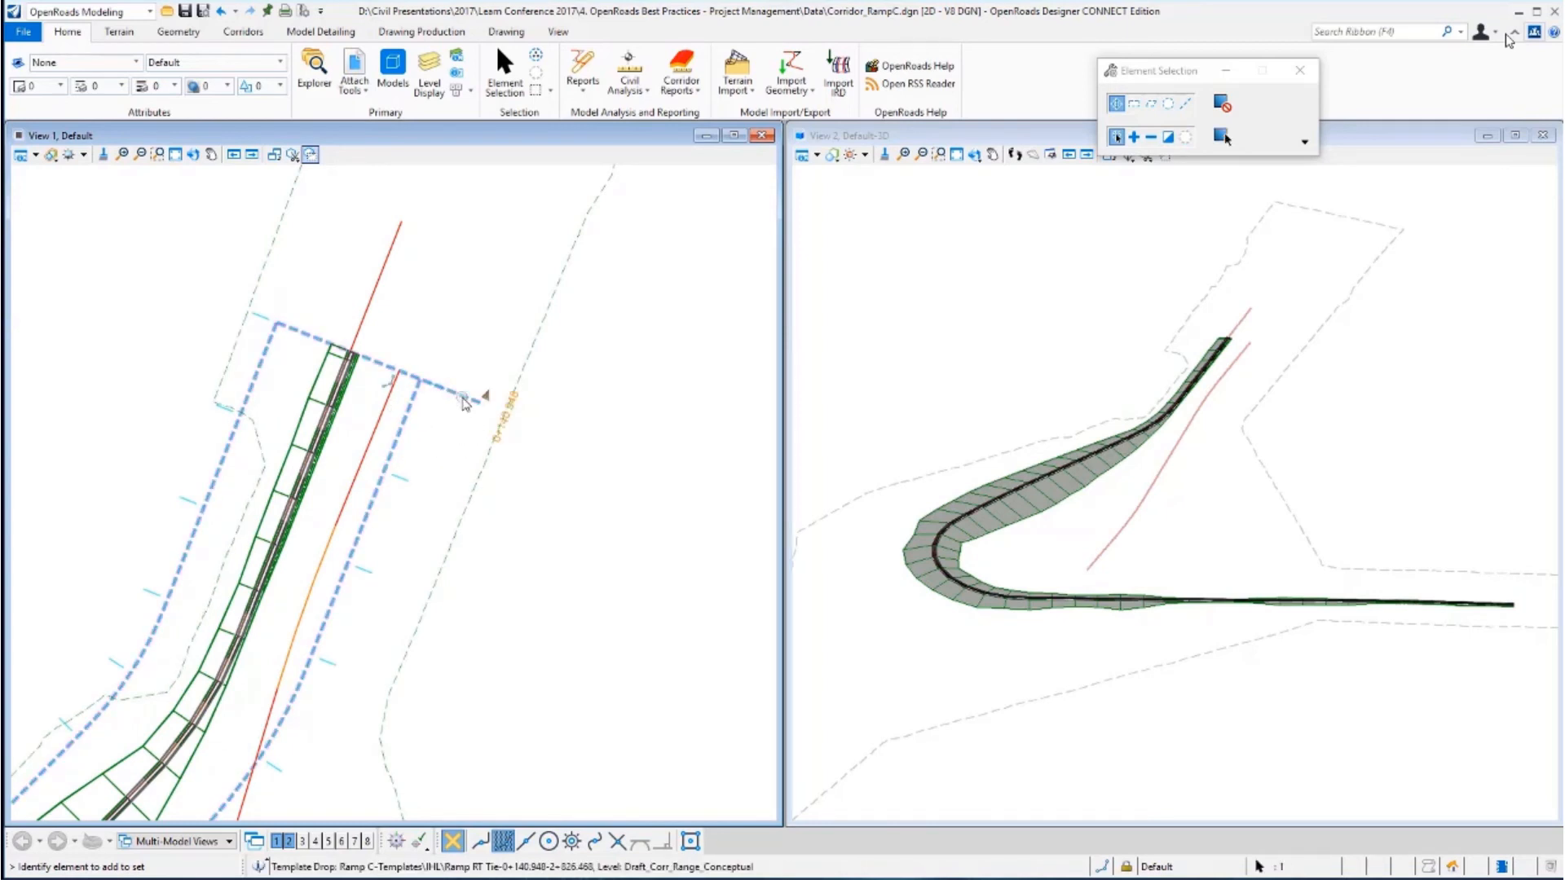
{"action": "mouse_move", "coordinate": [463, 401]}
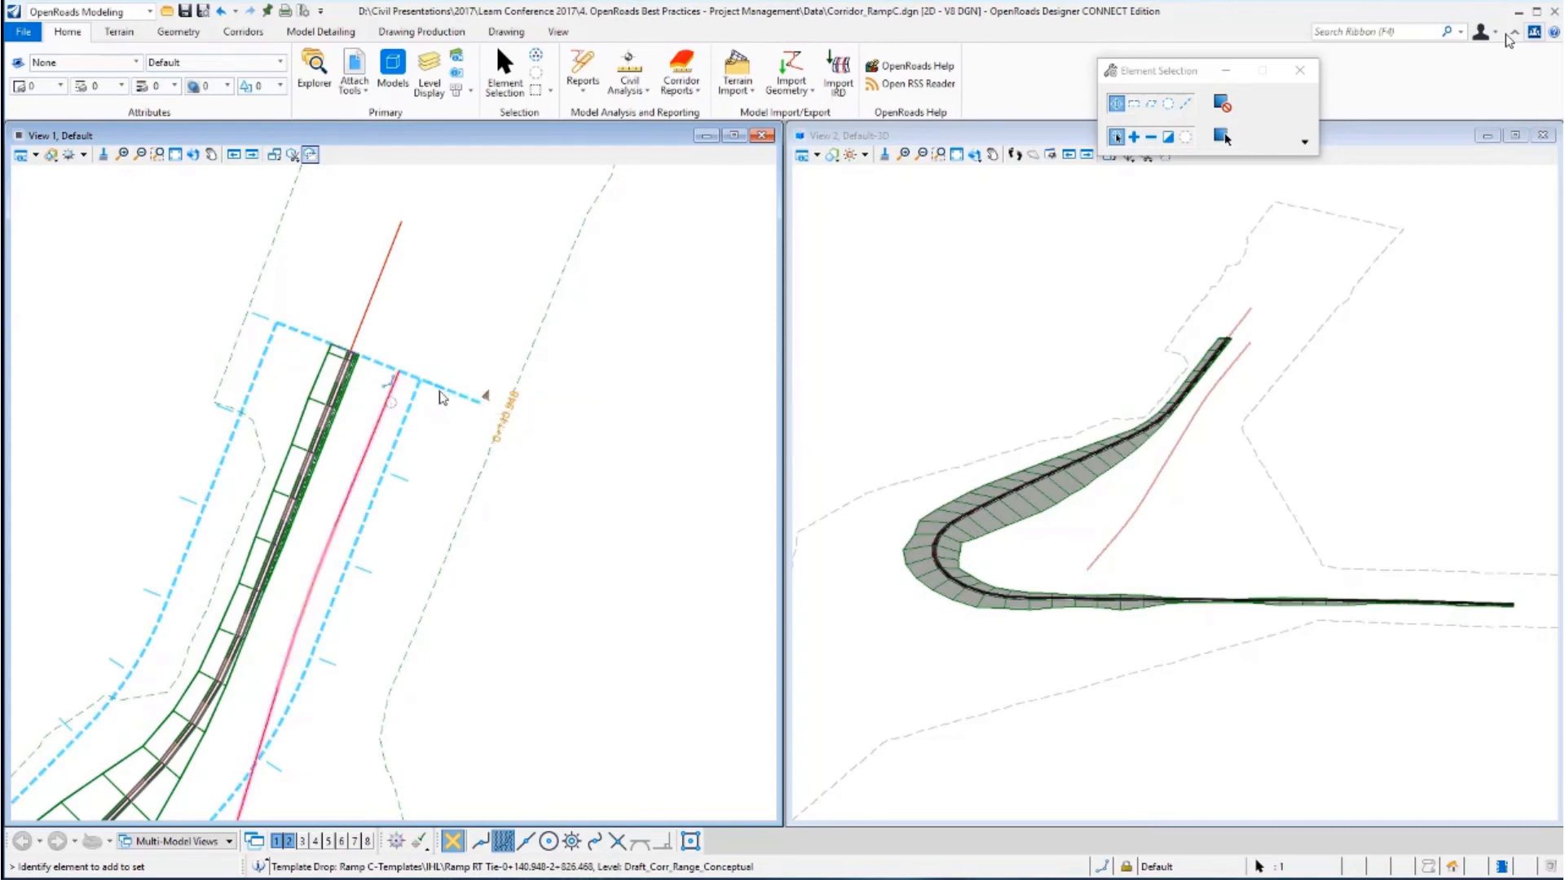
{"action": "left_click", "coordinate": [648, 401]}
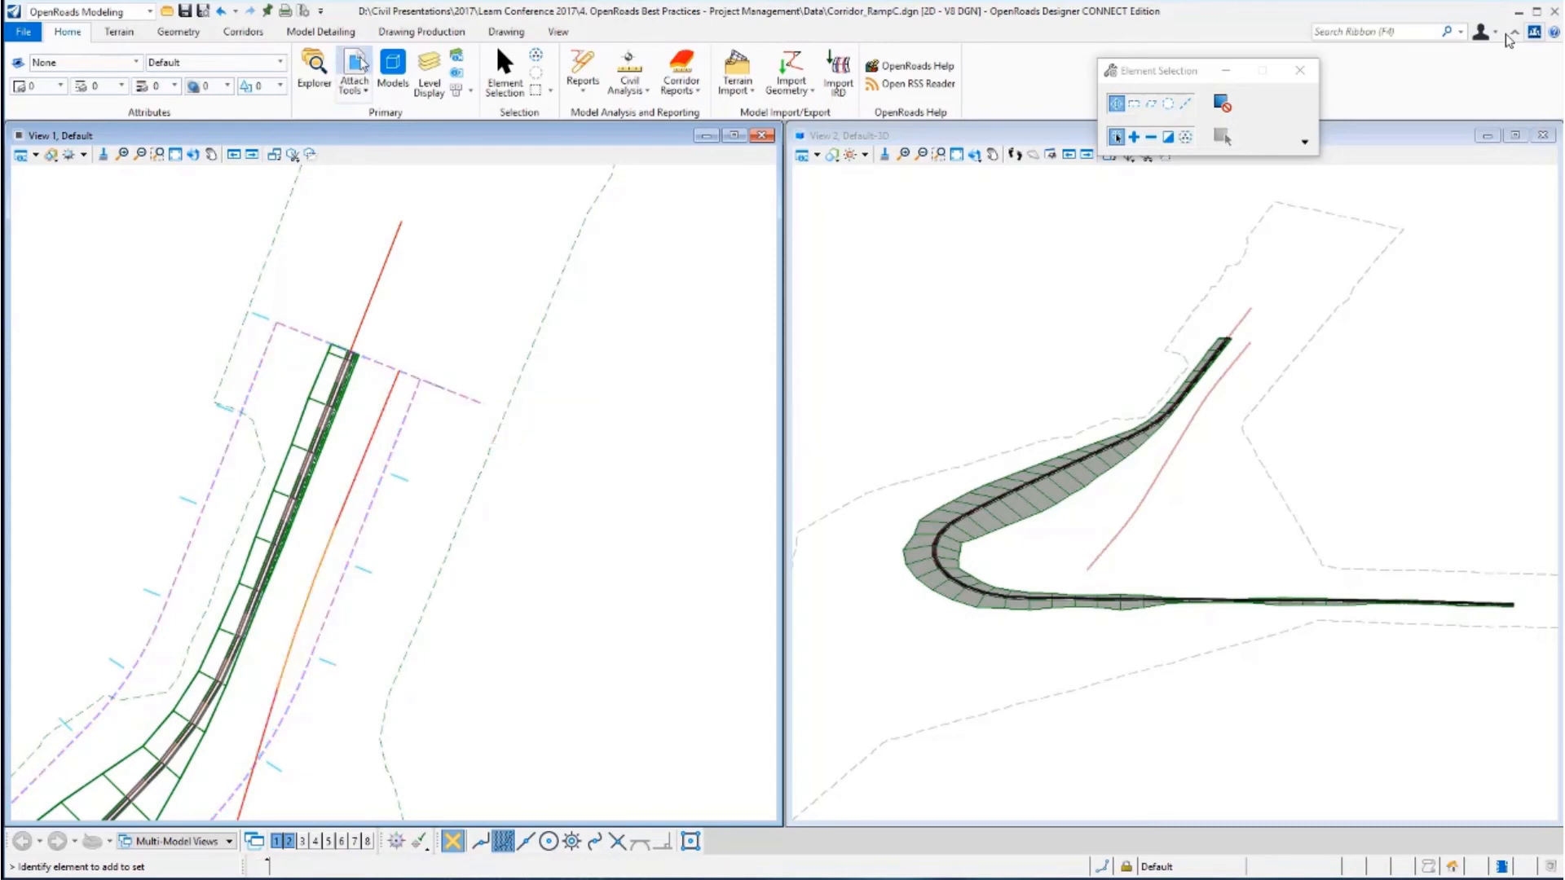
Try to detach the Geometry_RampB.dgn reference from the references list, declining the confirmation.
{"action": "left_click", "coordinate": [353, 63]}
{"action": "left_click", "coordinate": [603, 389]}
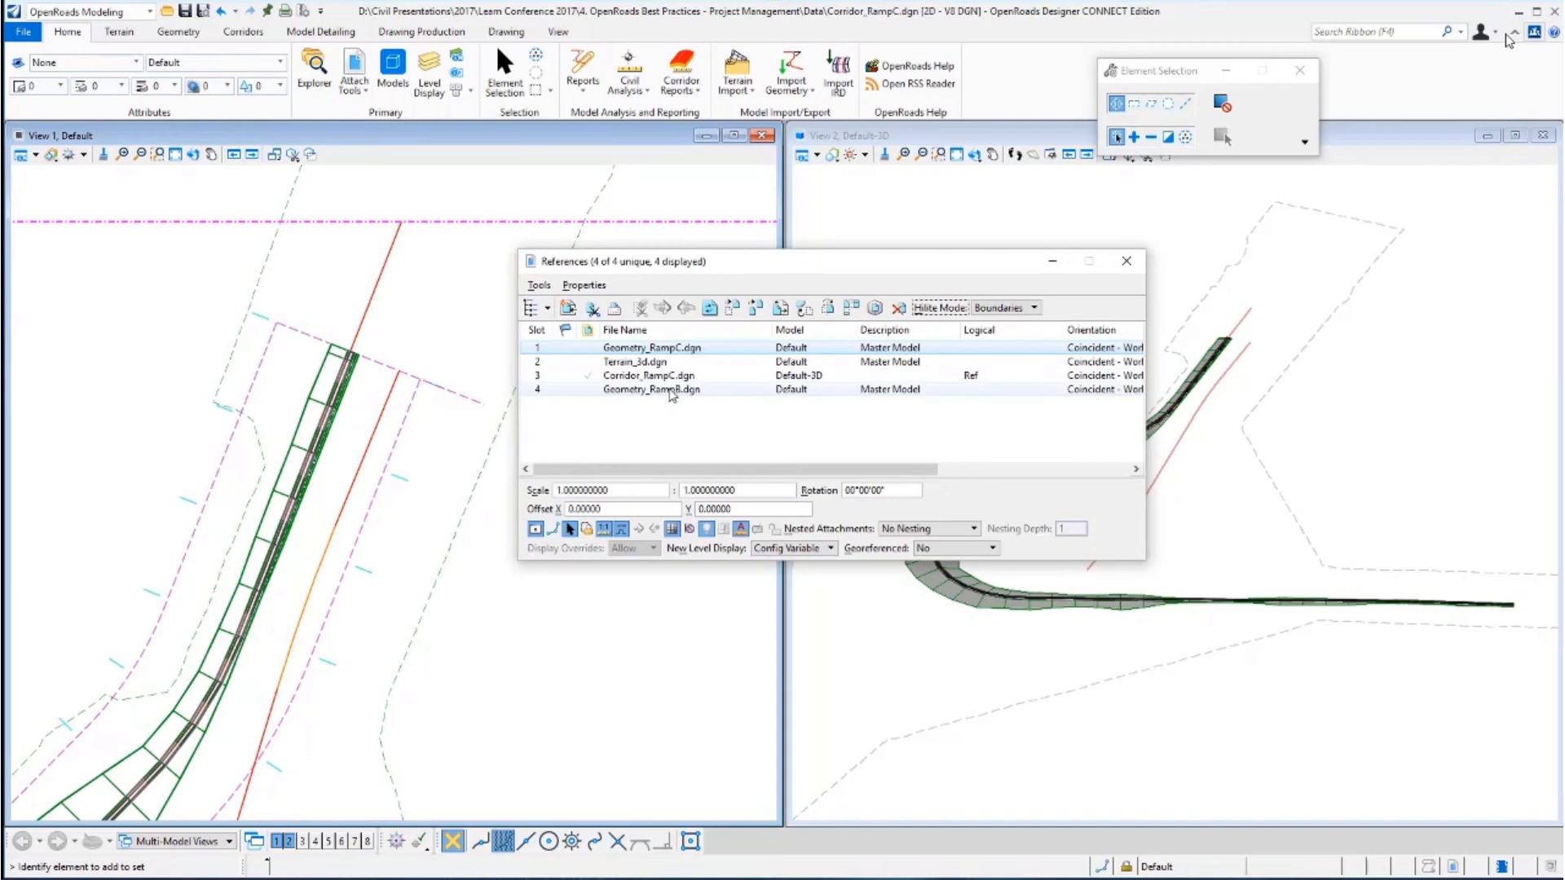
{"action": "left_click", "coordinate": [539, 284]}
{"action": "left_click", "coordinate": [547, 323]}
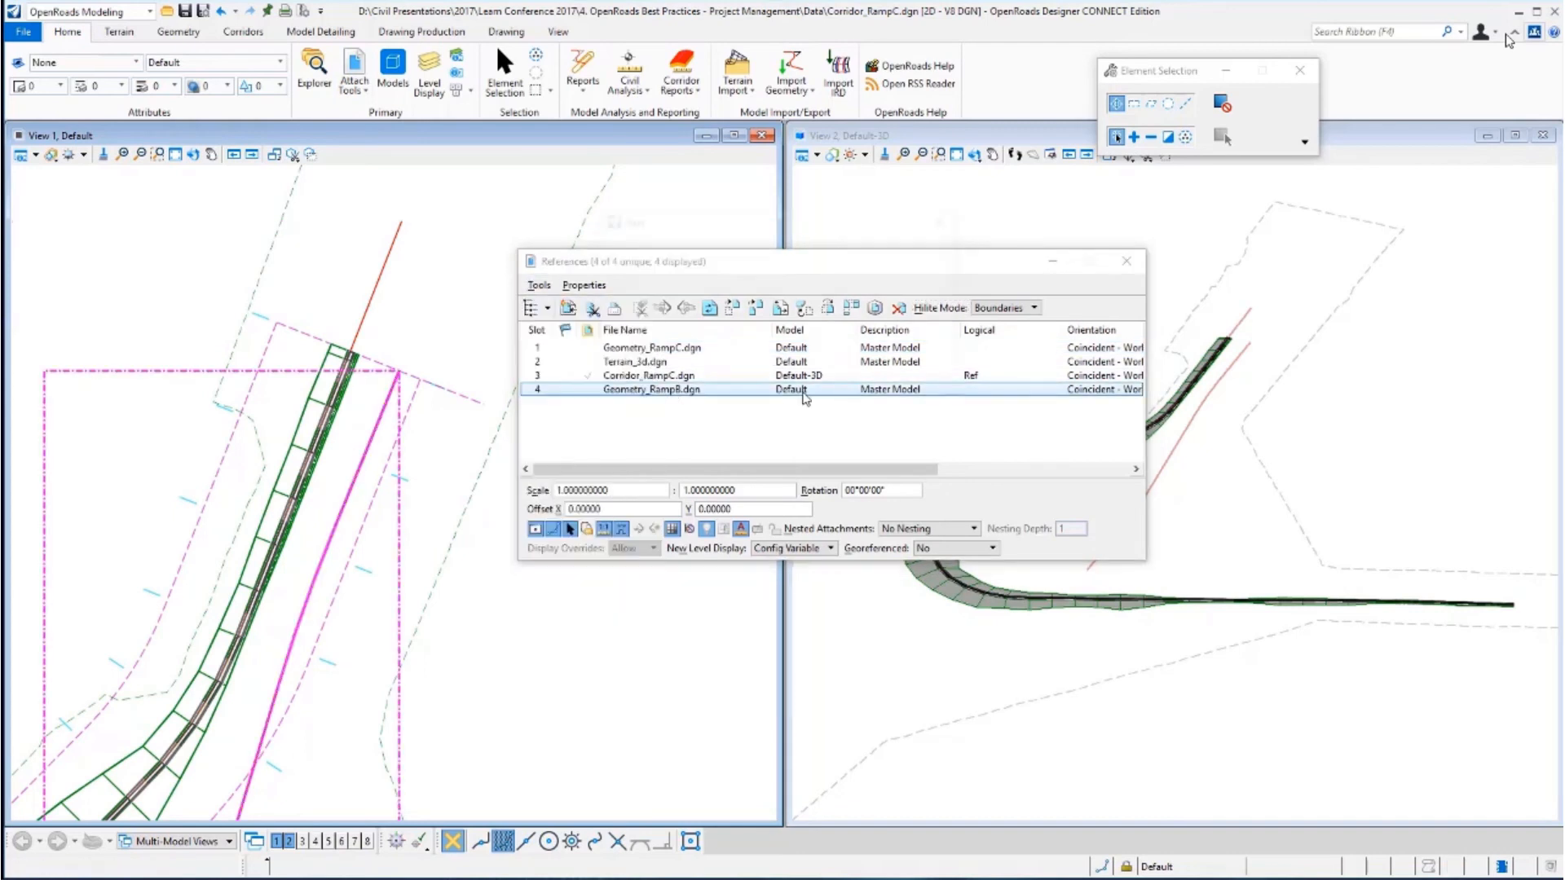
{"action": "left_click", "coordinate": [828, 359]}
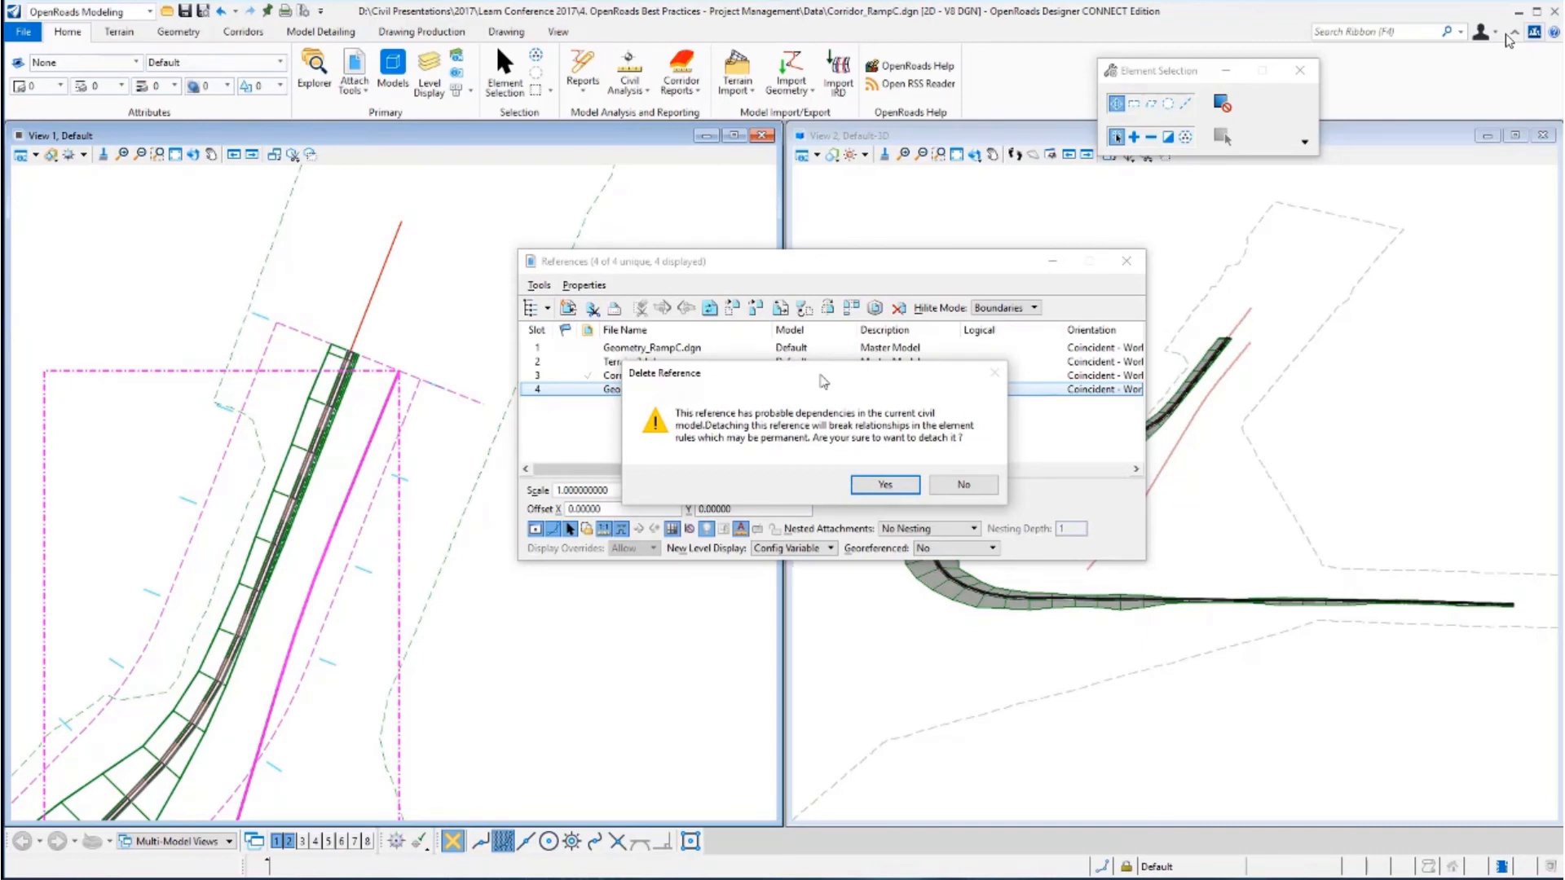
{"action": "left_click", "coordinate": [986, 486]}
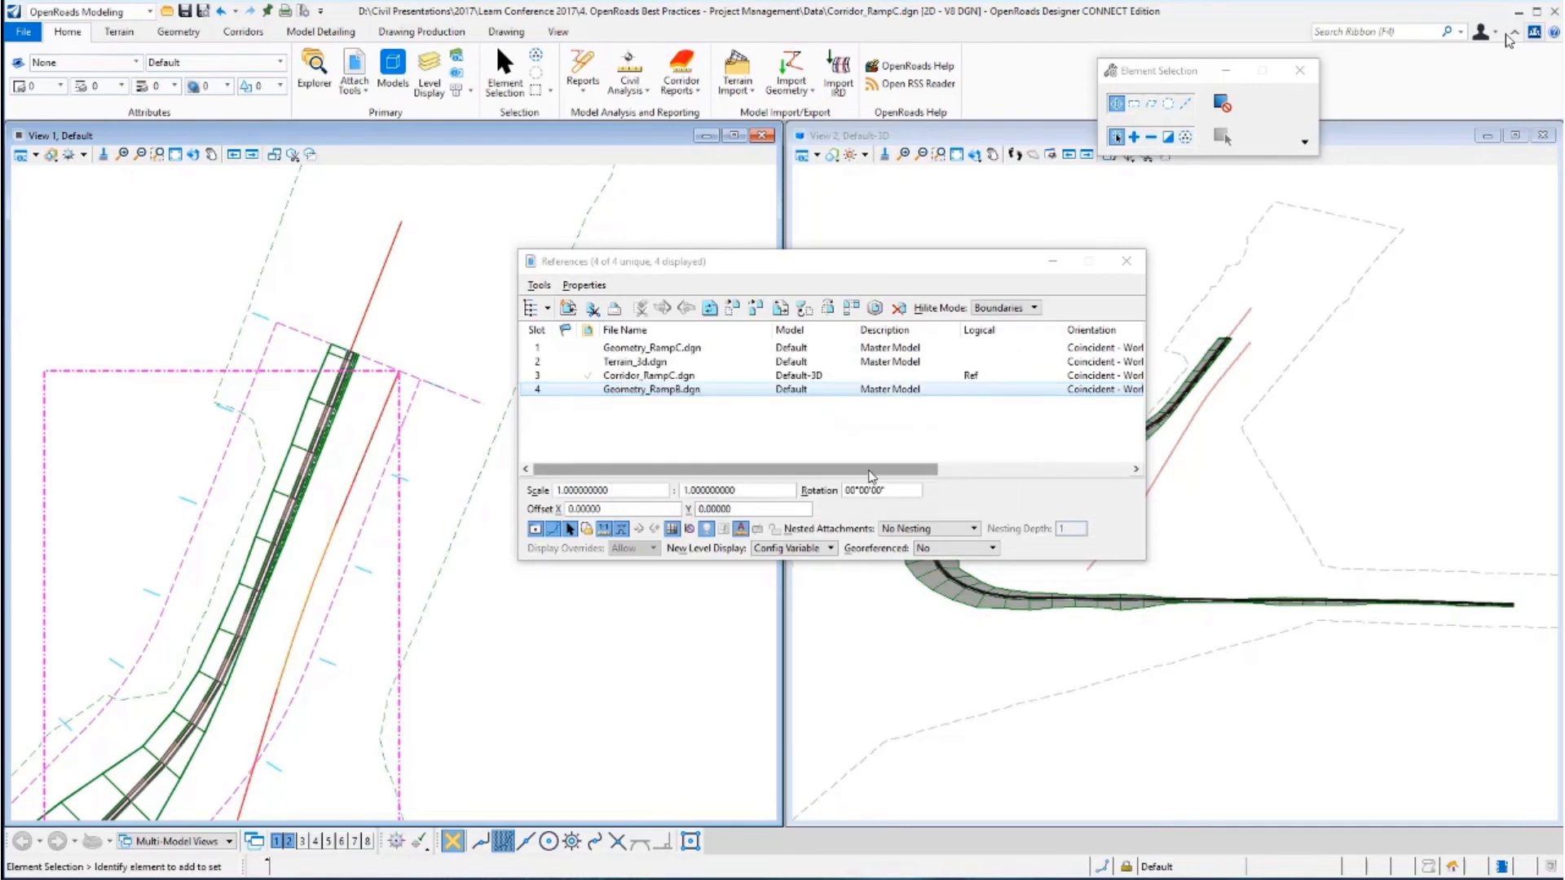
Toggle the Snap setting for the Geometry_RampB.dgn reference attachment.
{"action": "left_click", "coordinate": [557, 532]}
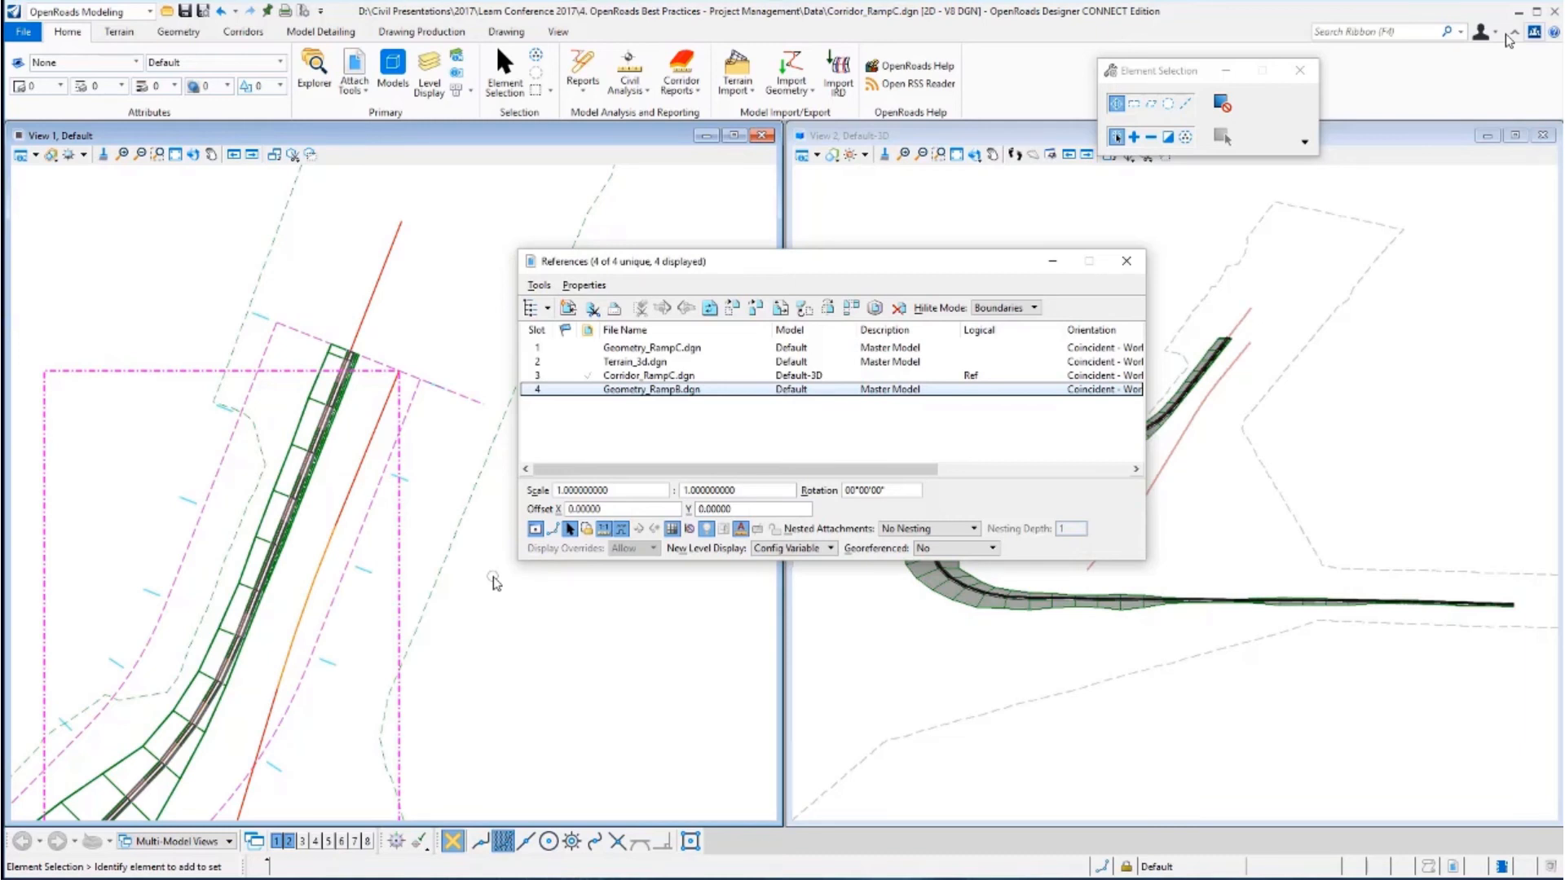
{"action": "key", "text": "Right"}
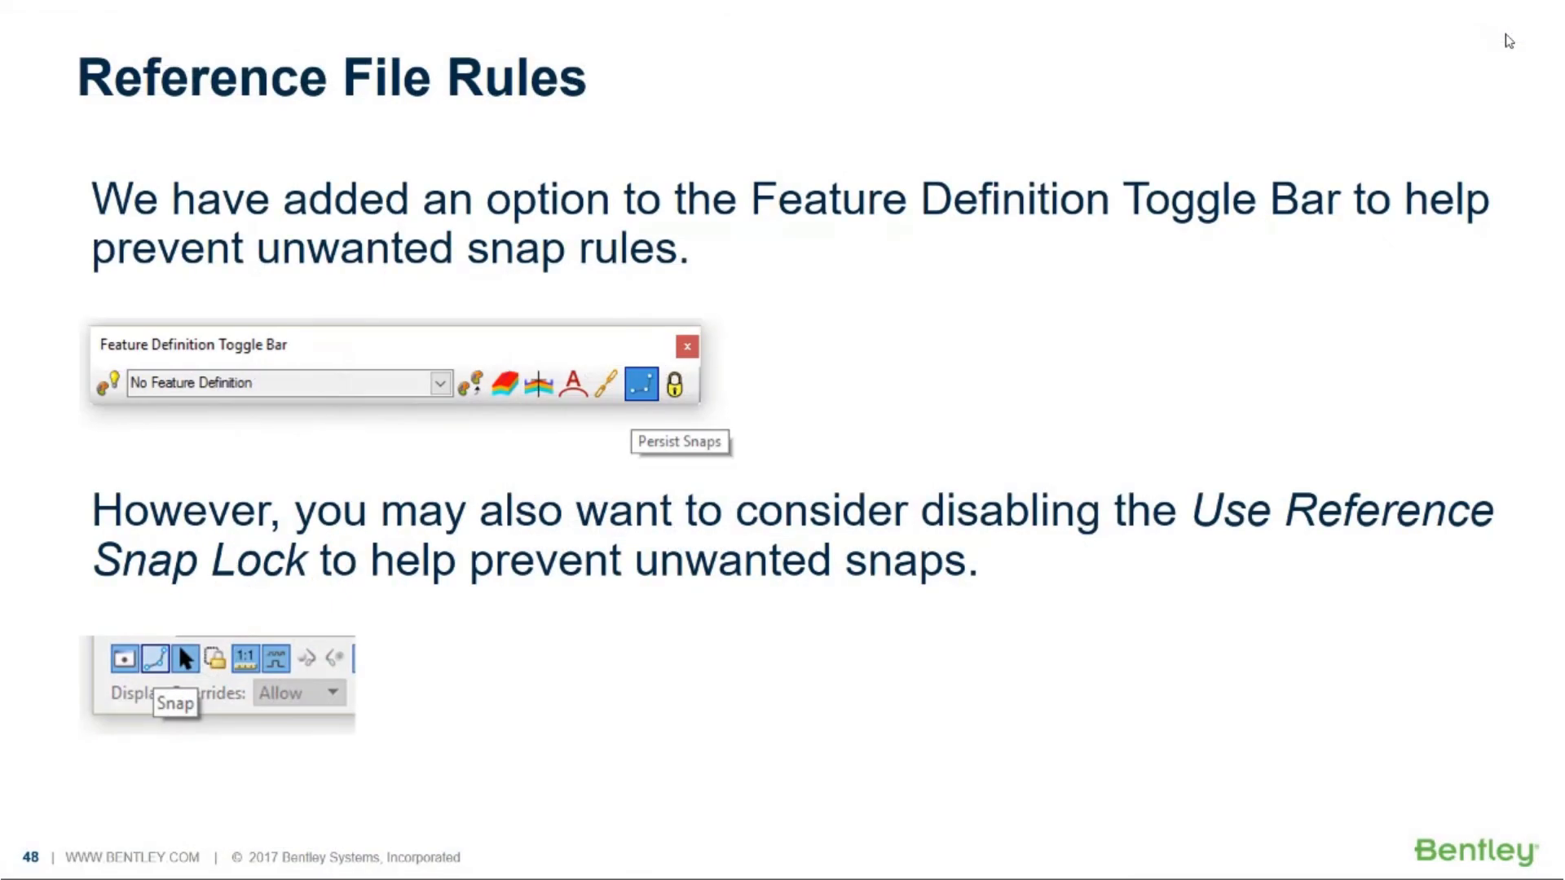